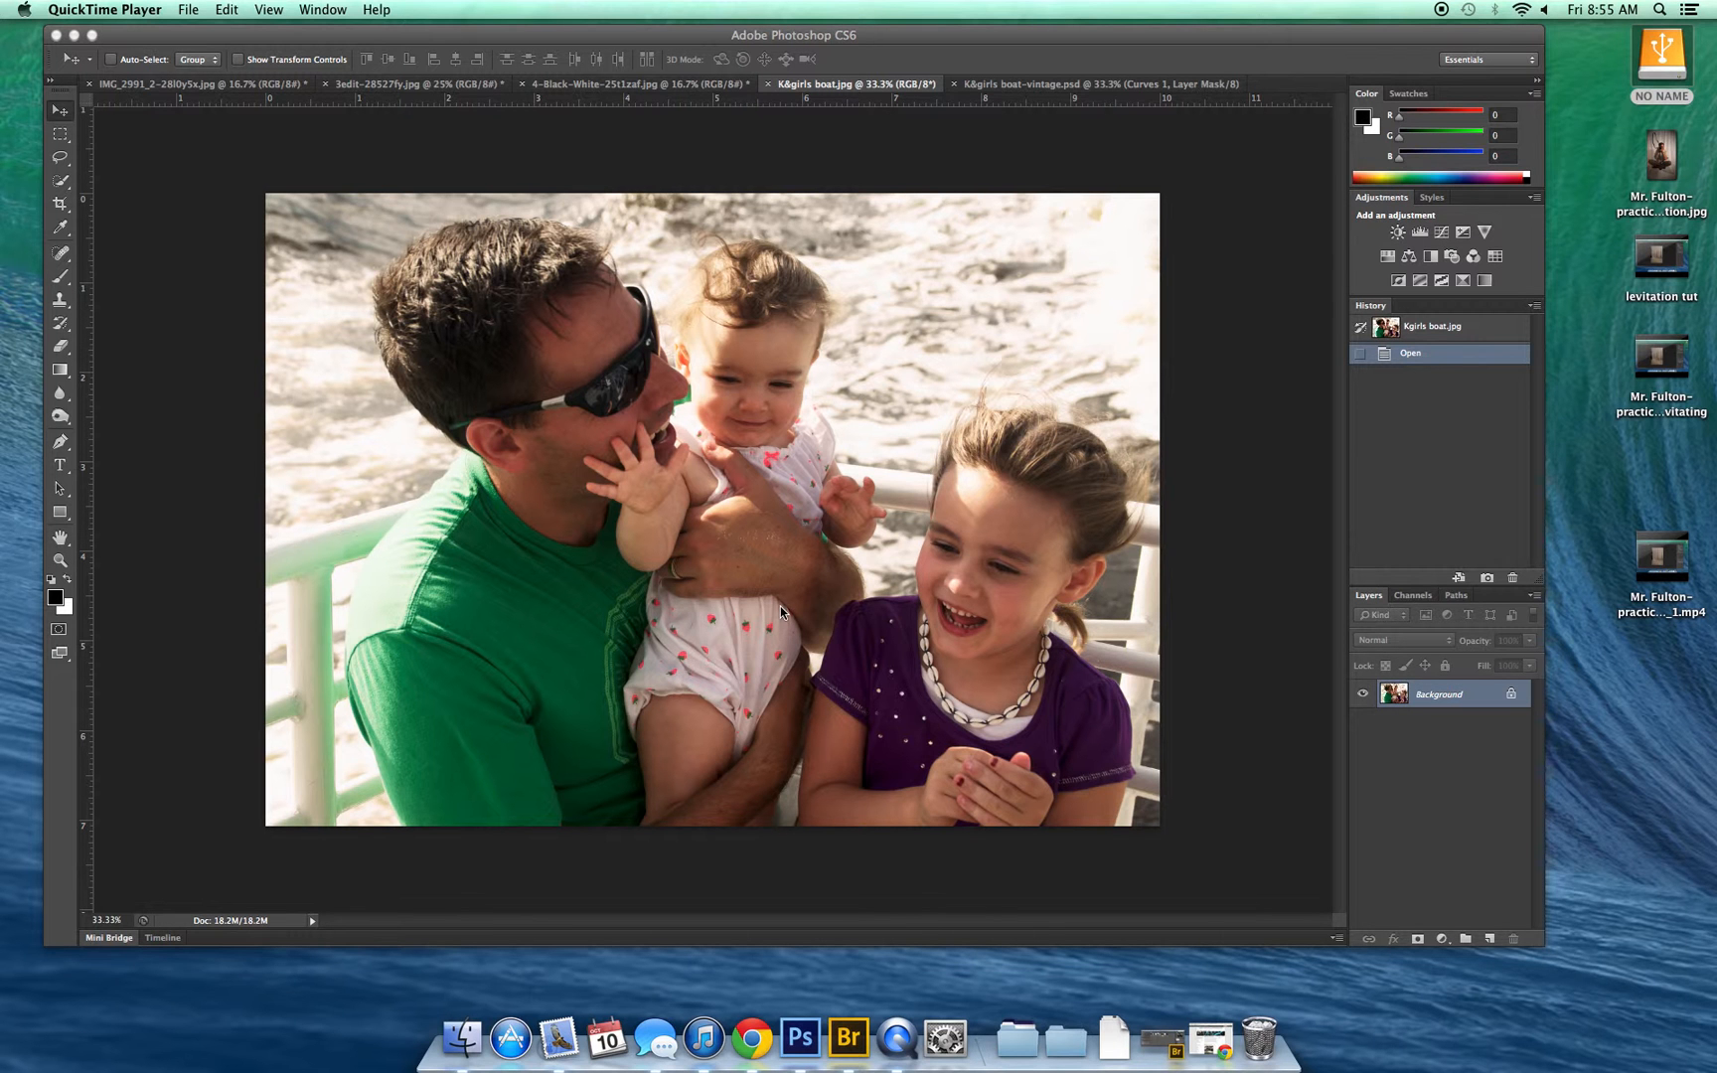
Examine the finished K&girls boat-vintage.psd example and return to the unedited K&girls boat.jpg photo
{"action": "left_click", "coordinate": [995, 92]}
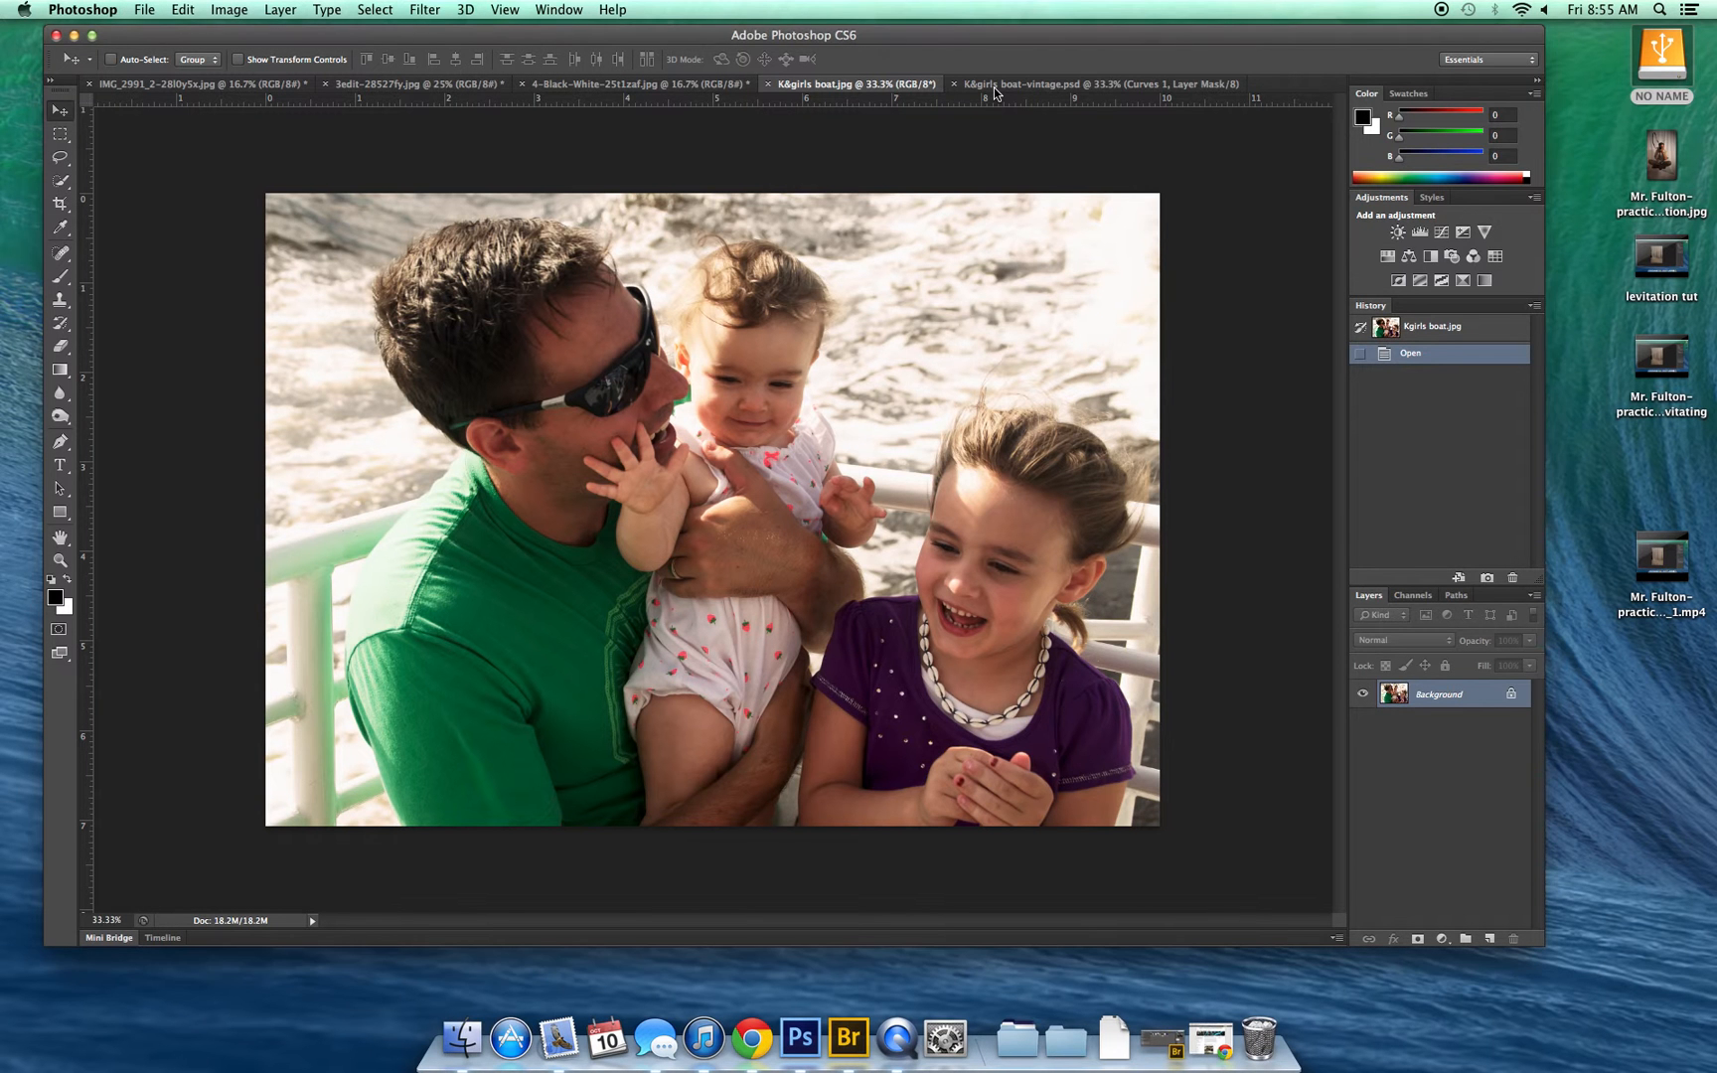
{"action": "left_click", "coordinate": [994, 87]}
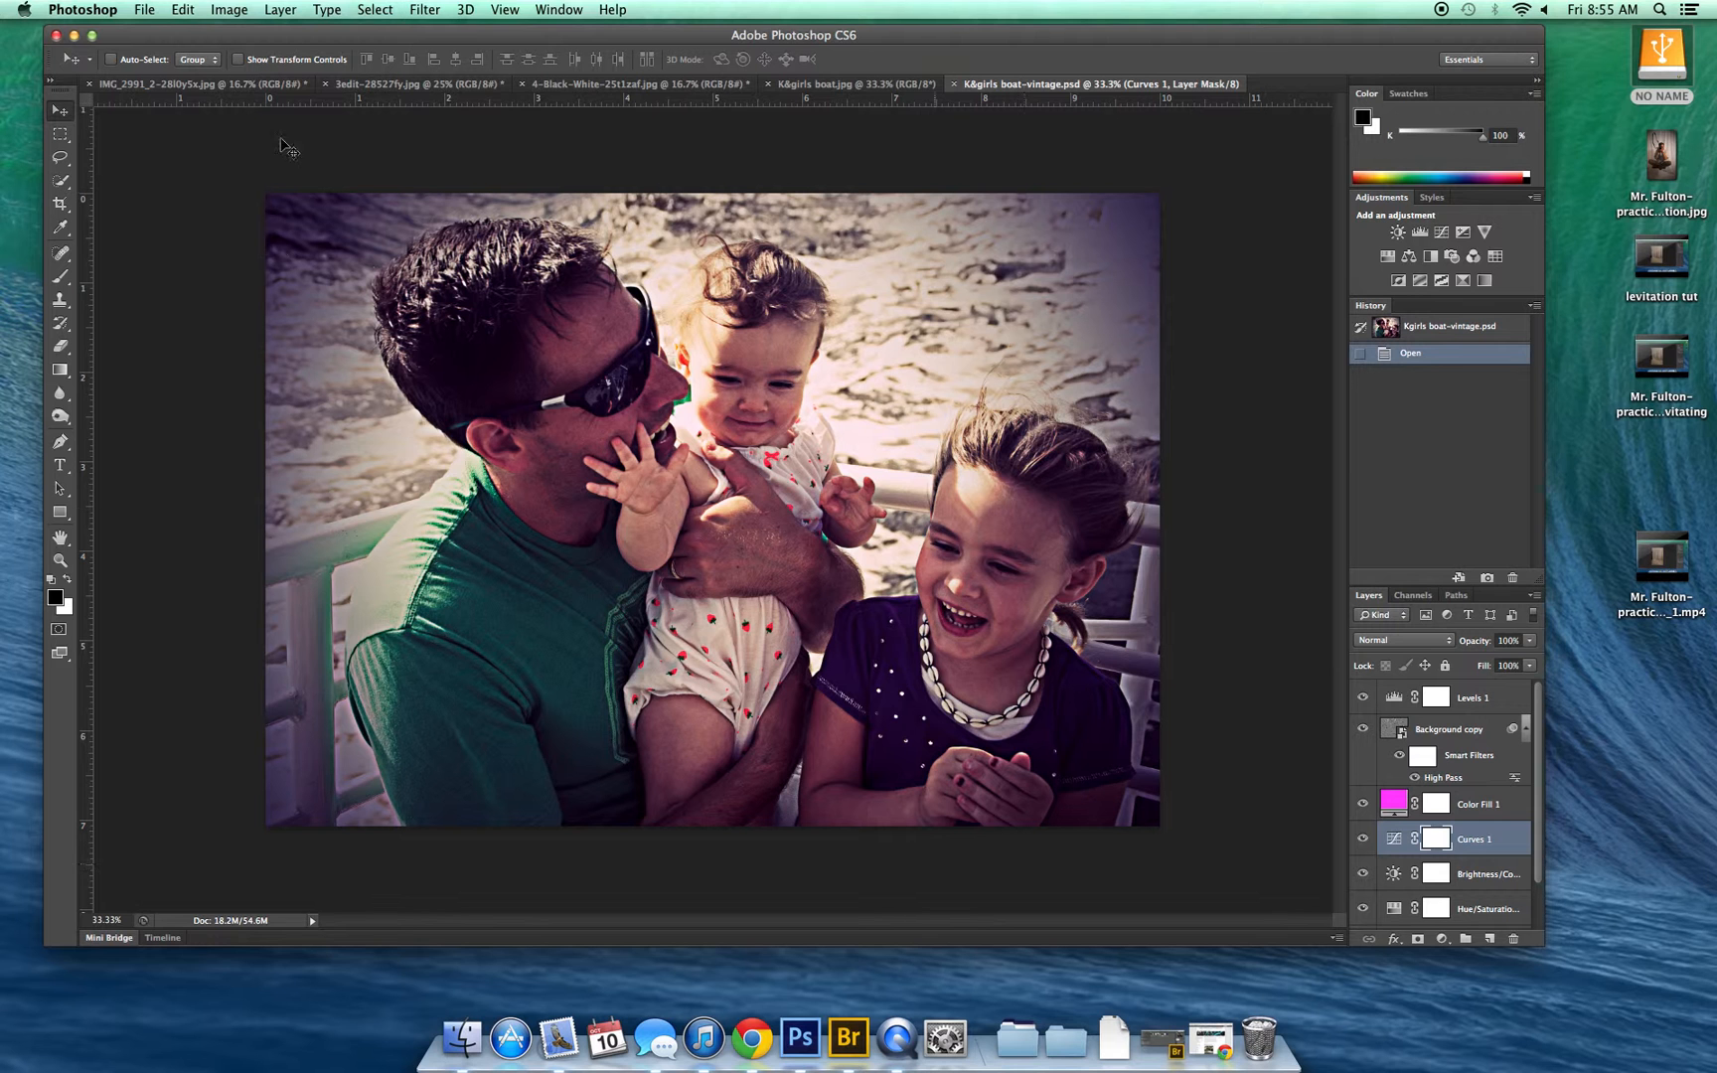
{"action": "left_click", "coordinate": [831, 85]}
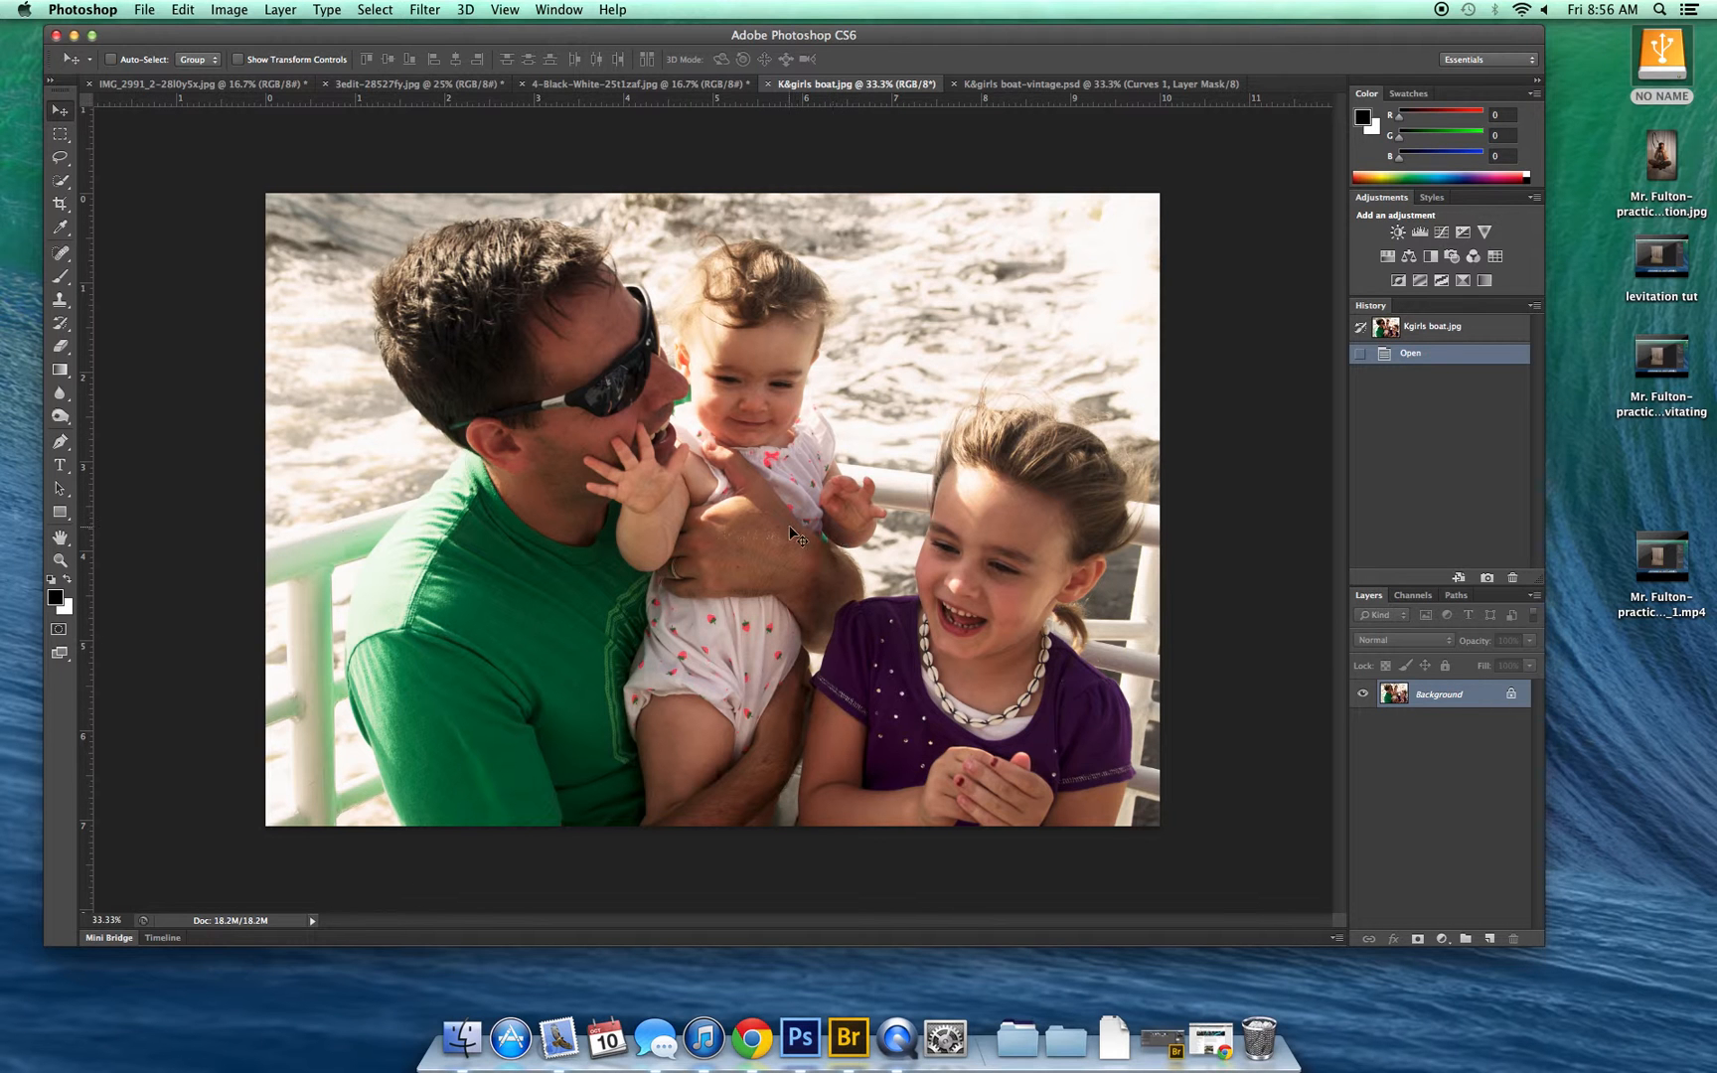
Check the photo's dimensions and resolution in the Image Size settings
{"action": "left_click", "coordinate": [229, 12]}
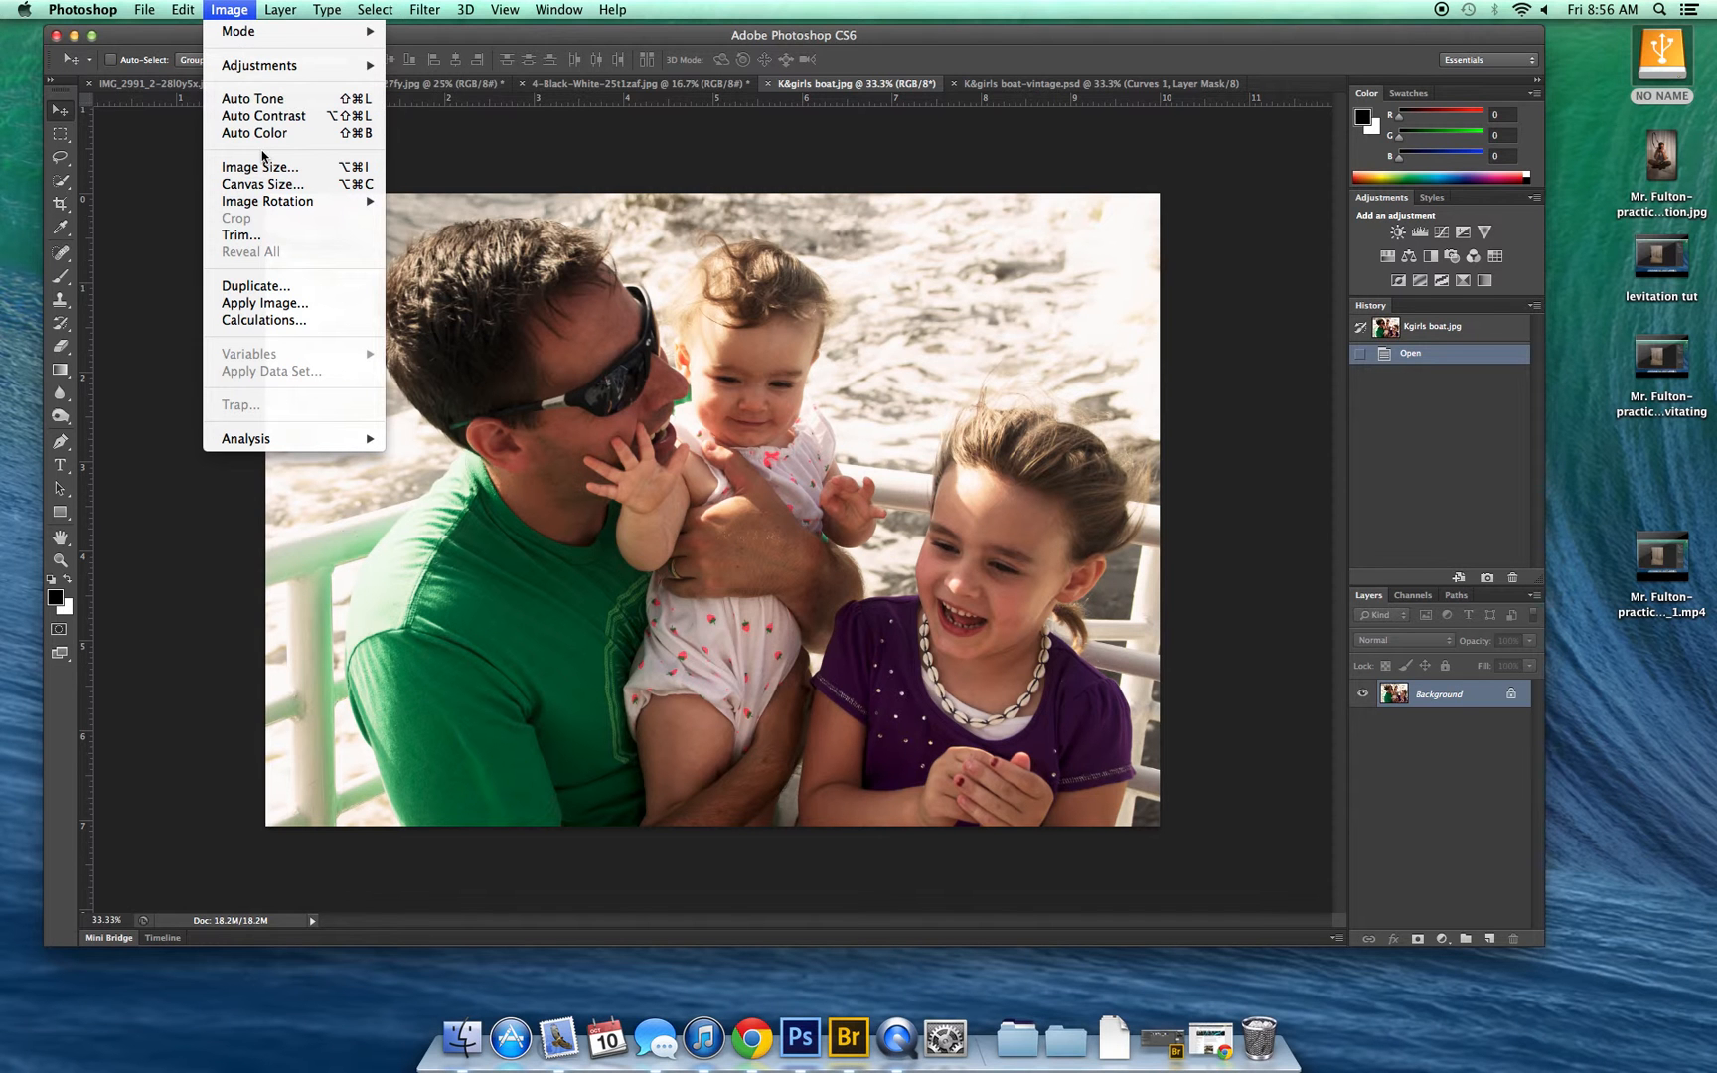
{"action": "left_click", "coordinate": [261, 169]}
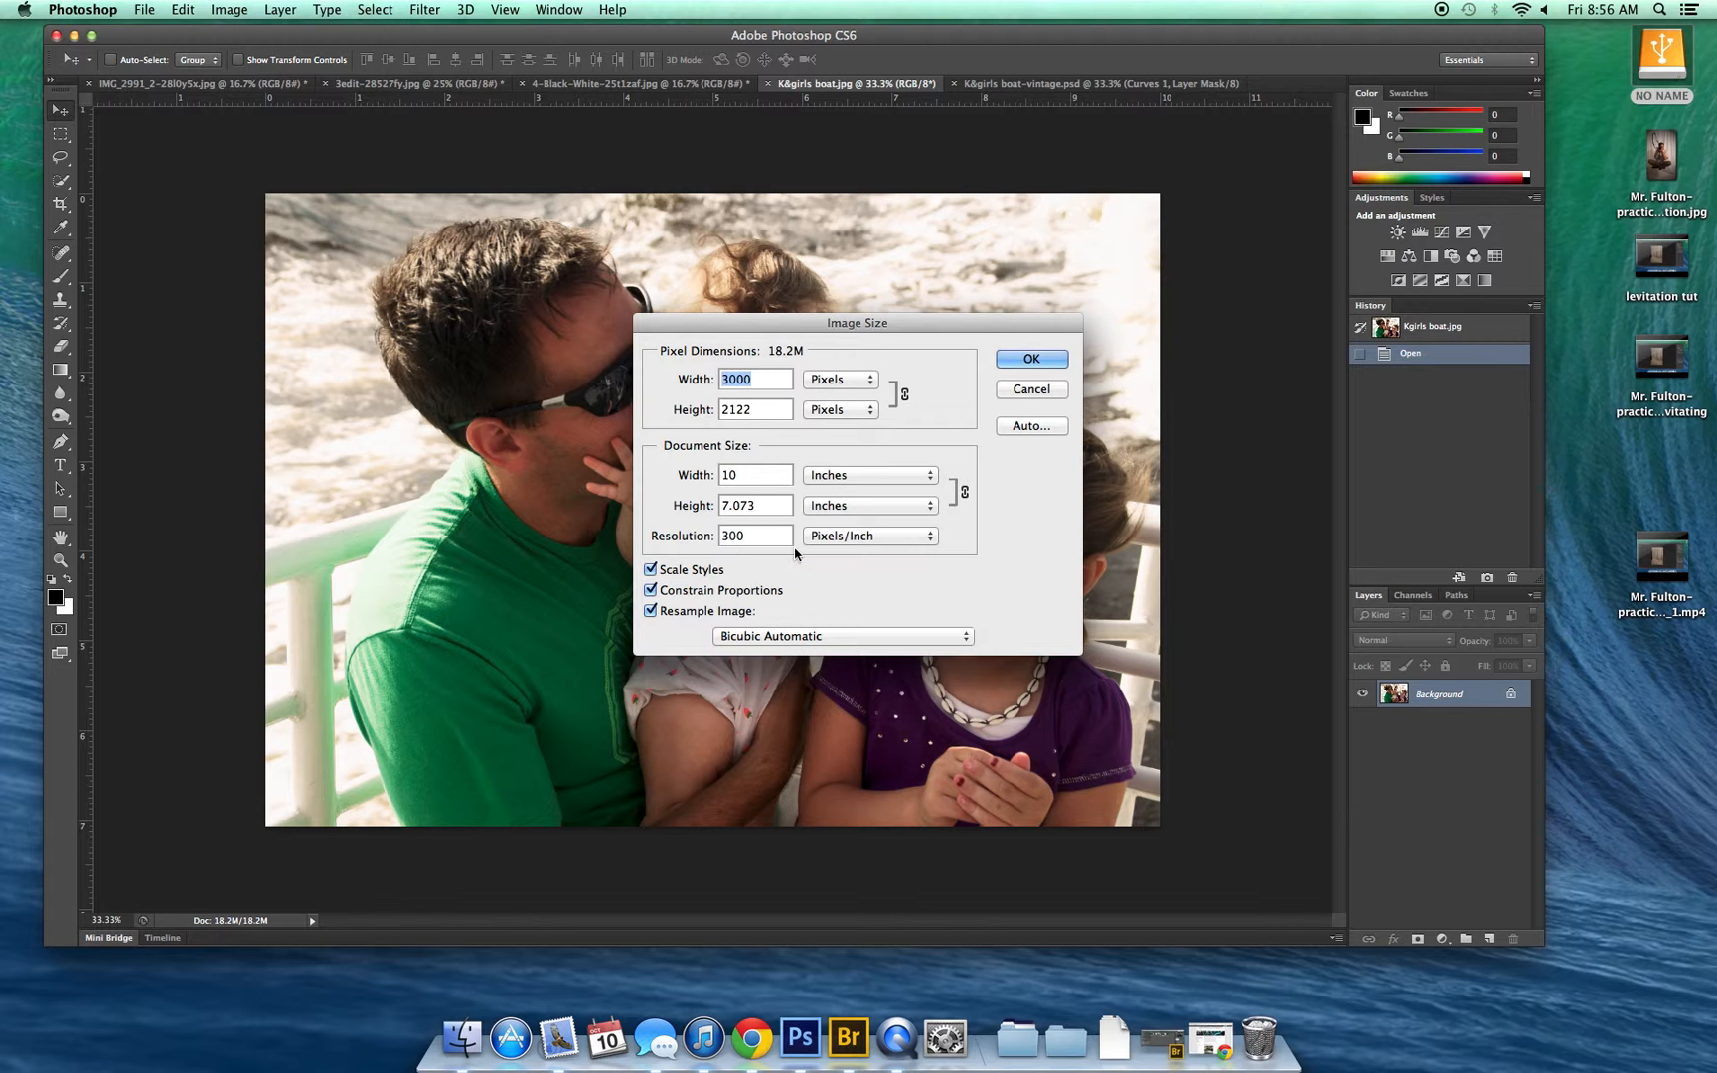
{"action": "left_click", "coordinate": [755, 541]}
{"action": "left_click", "coordinate": [1032, 359]}
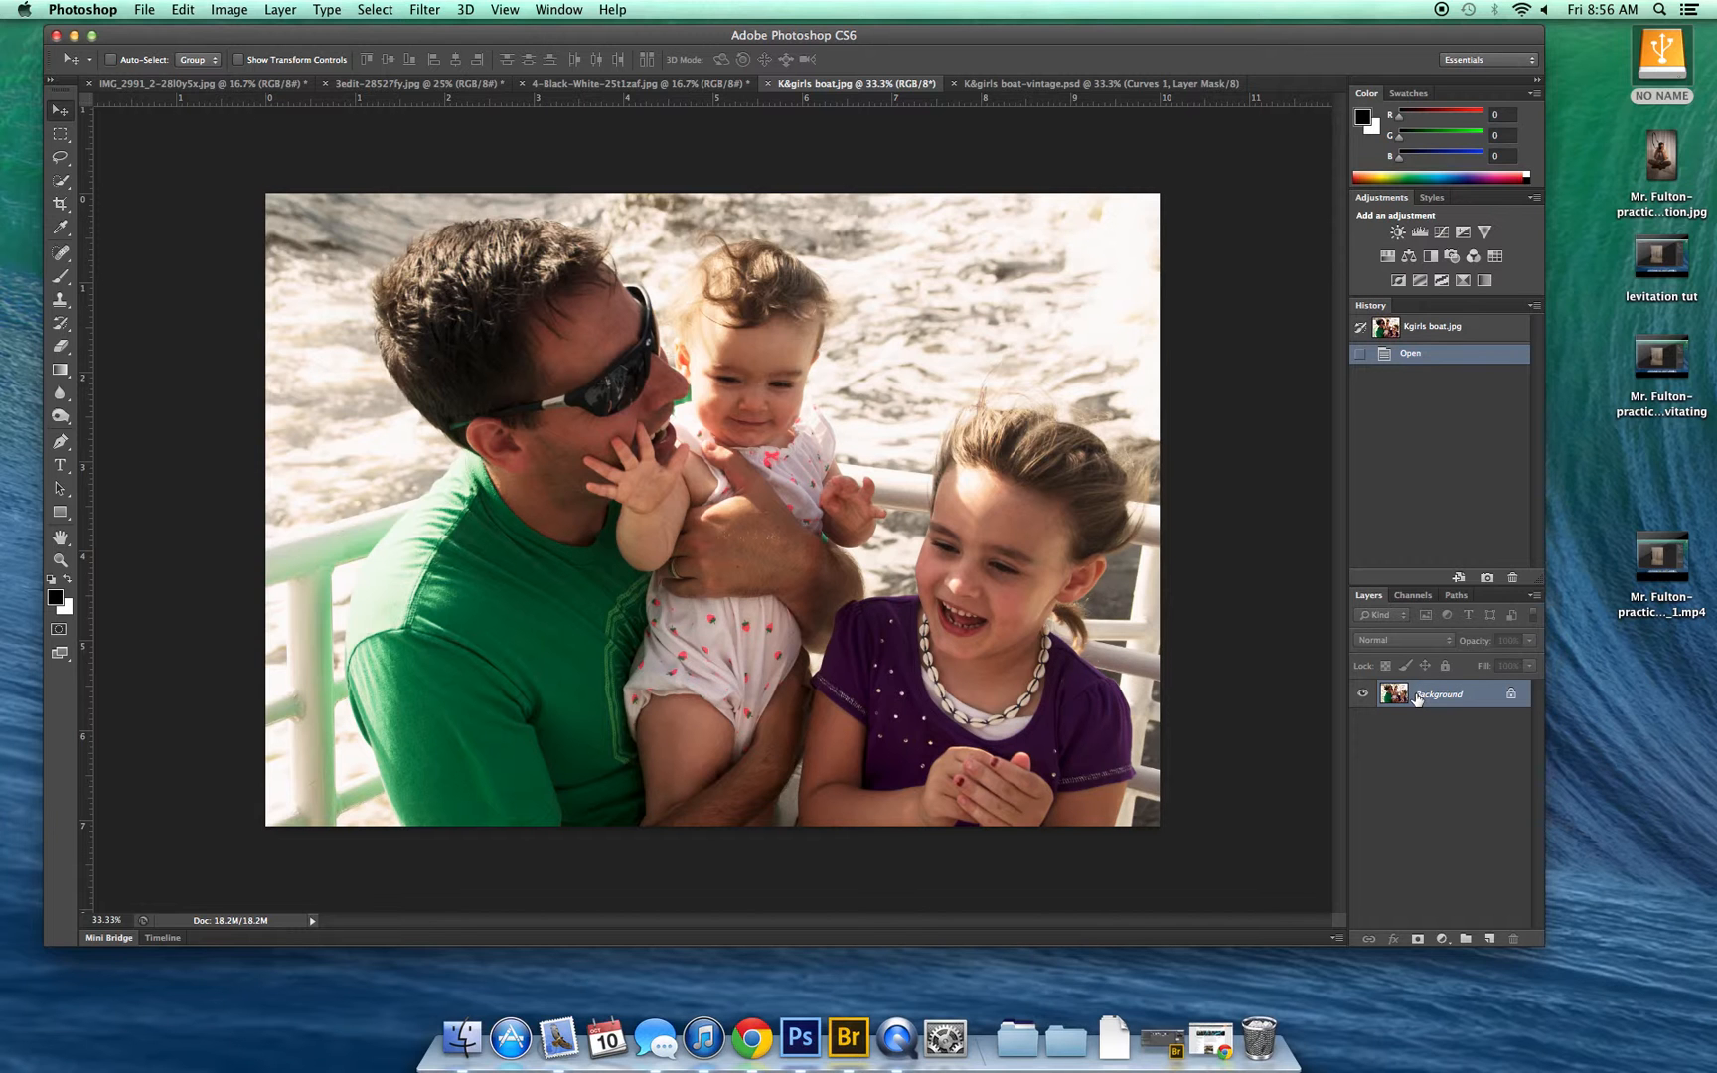
Add a Levels adjustment layer above the photo and set its black input level to 8
{"action": "left_click", "coordinate": [1420, 233]}
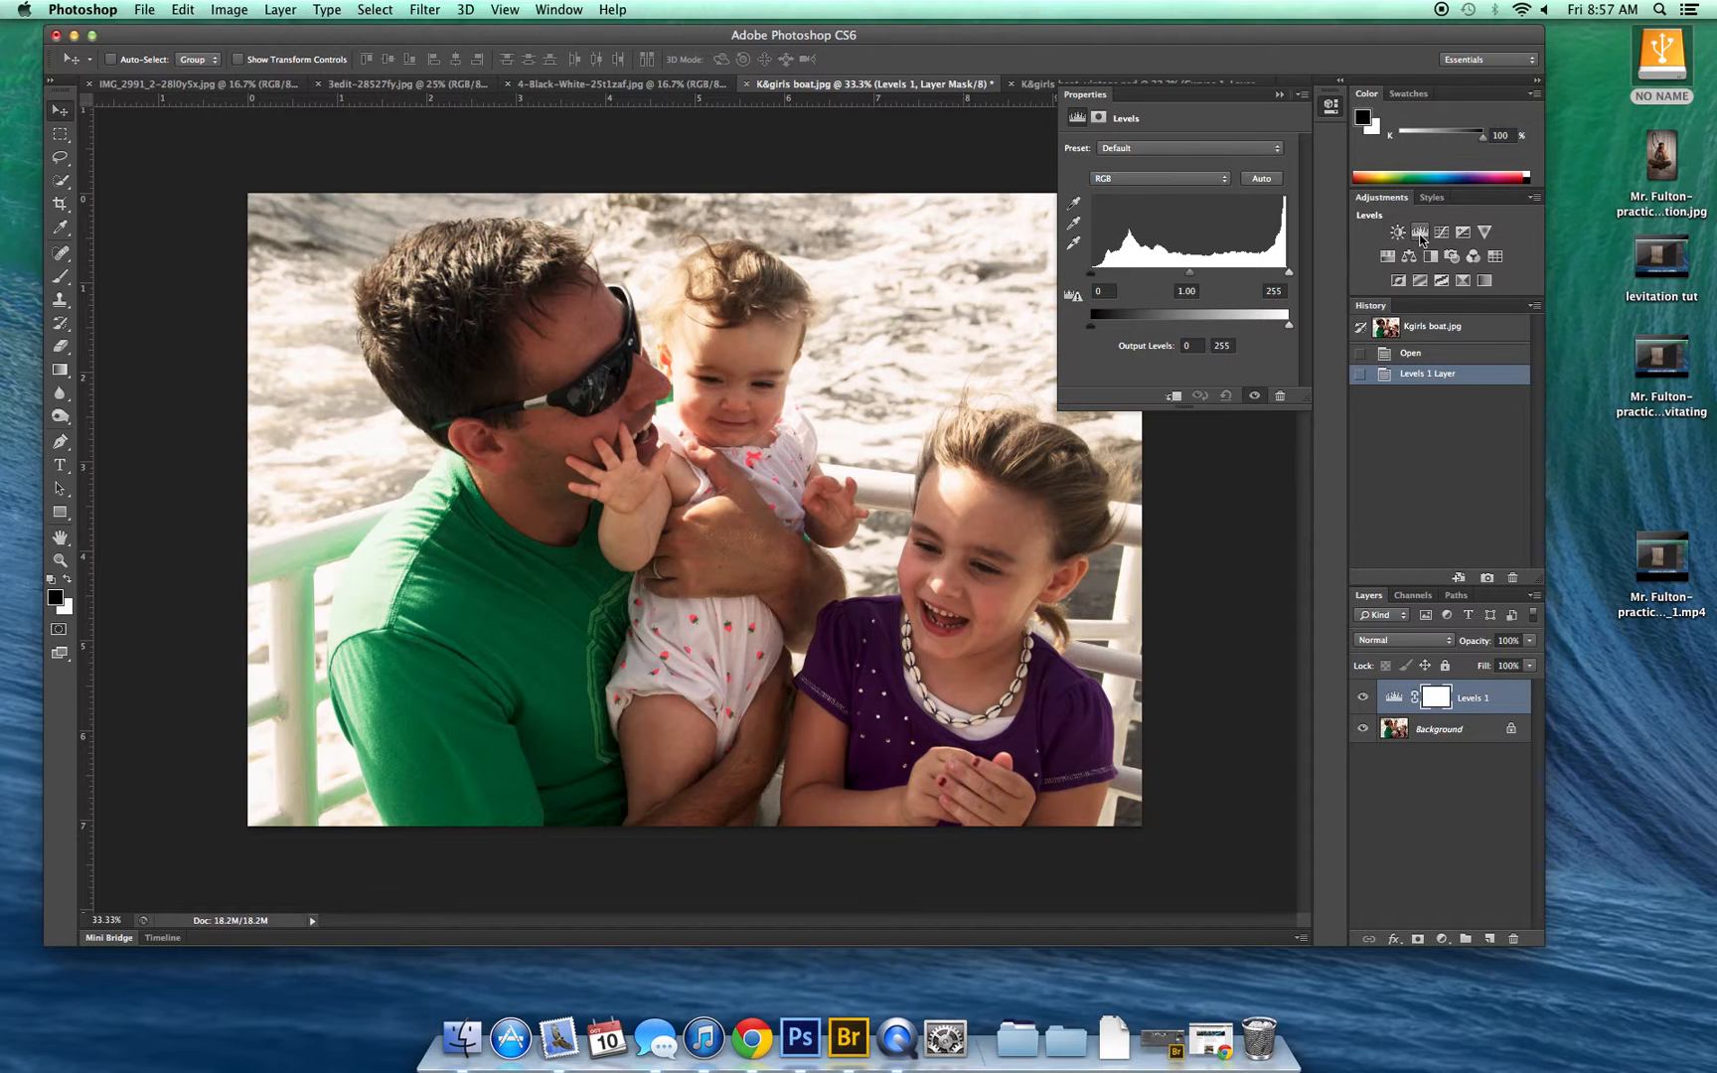
{"action": "left_click", "coordinate": [1095, 273]}
{"action": "left_click_drag", "start_coordinate": [1094, 273], "coordinate": [1098, 280]}
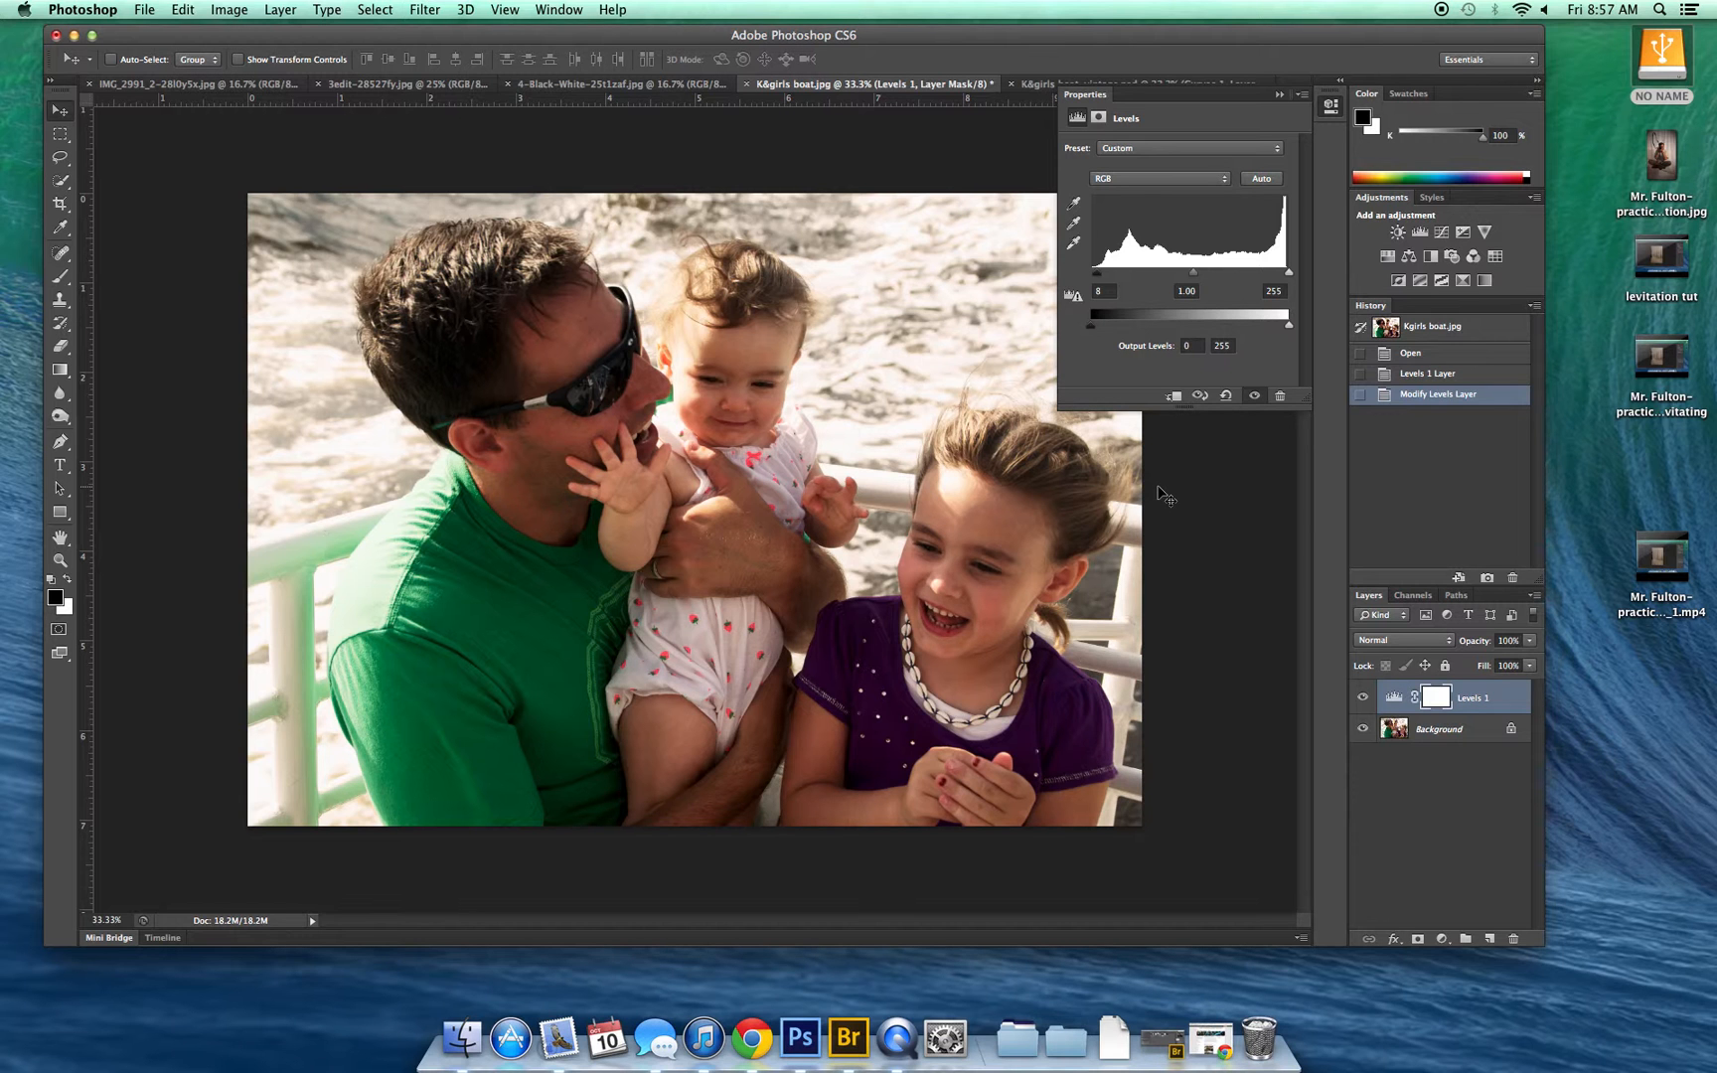
Duplicate the Background layer and move the copy above the Levels 1 layer
{"action": "left_click", "coordinate": [1457, 733]}
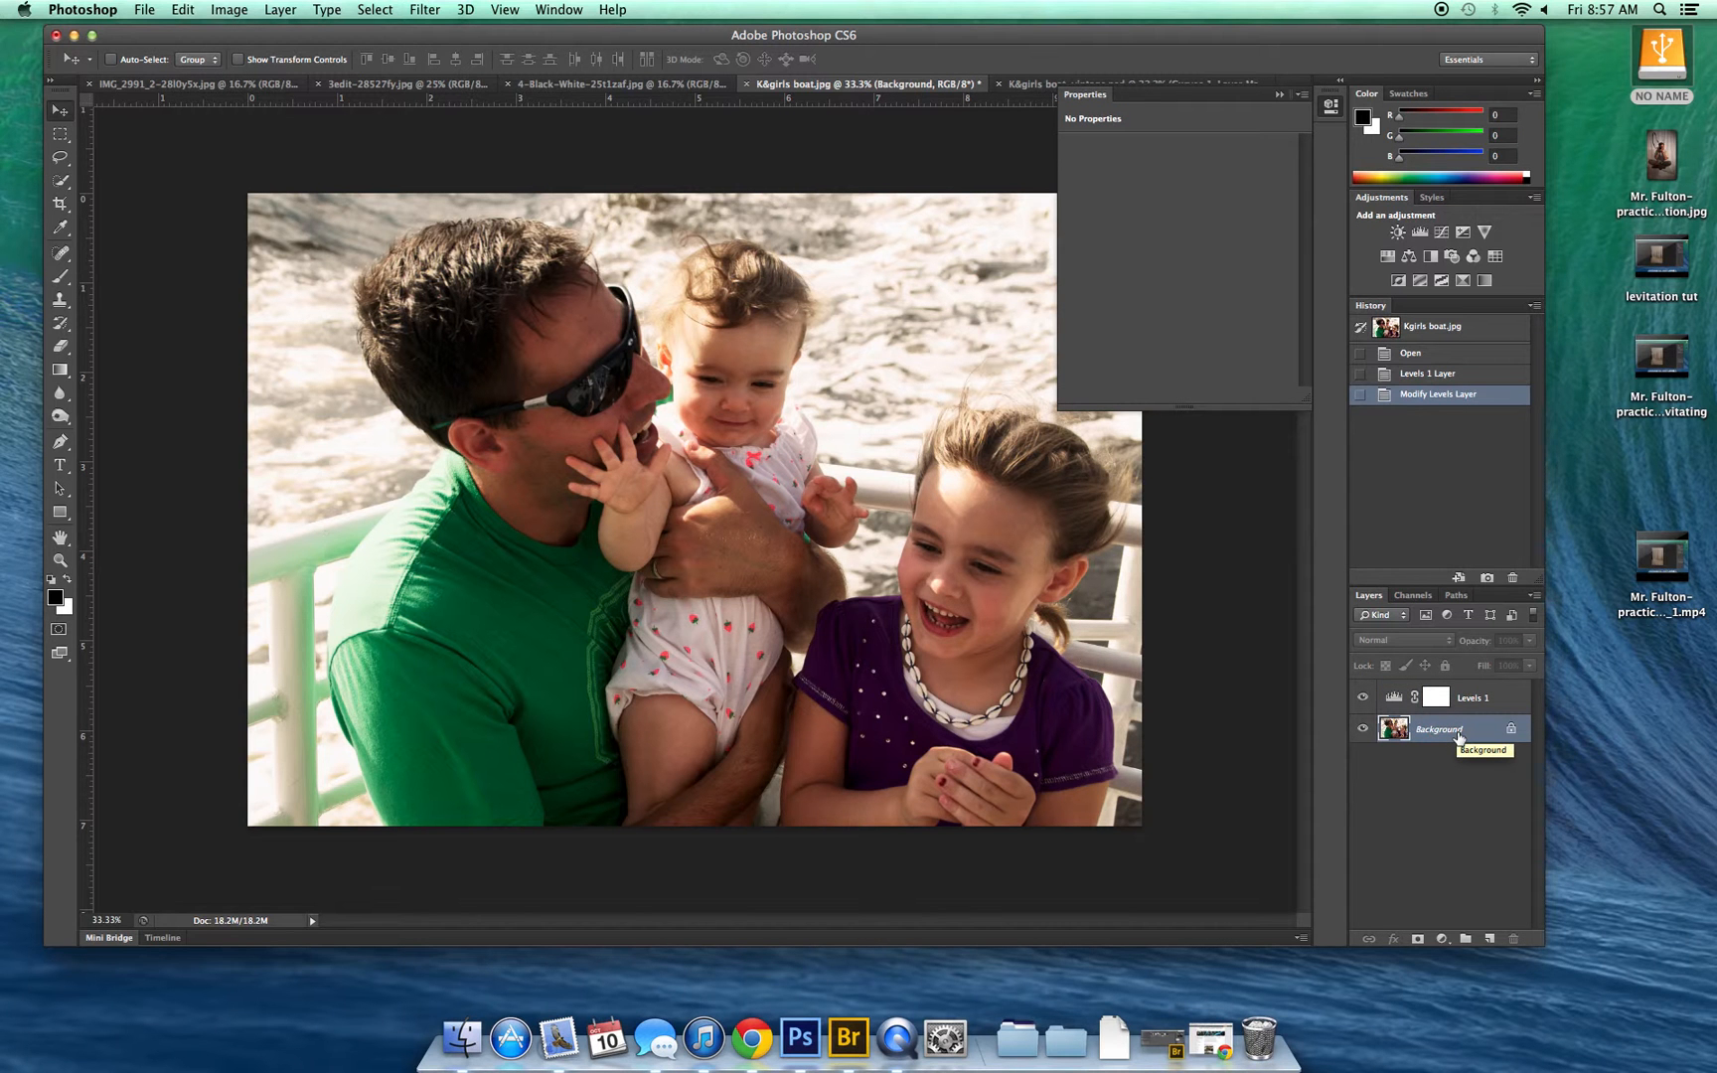
{"action": "key", "text": "super+j"}
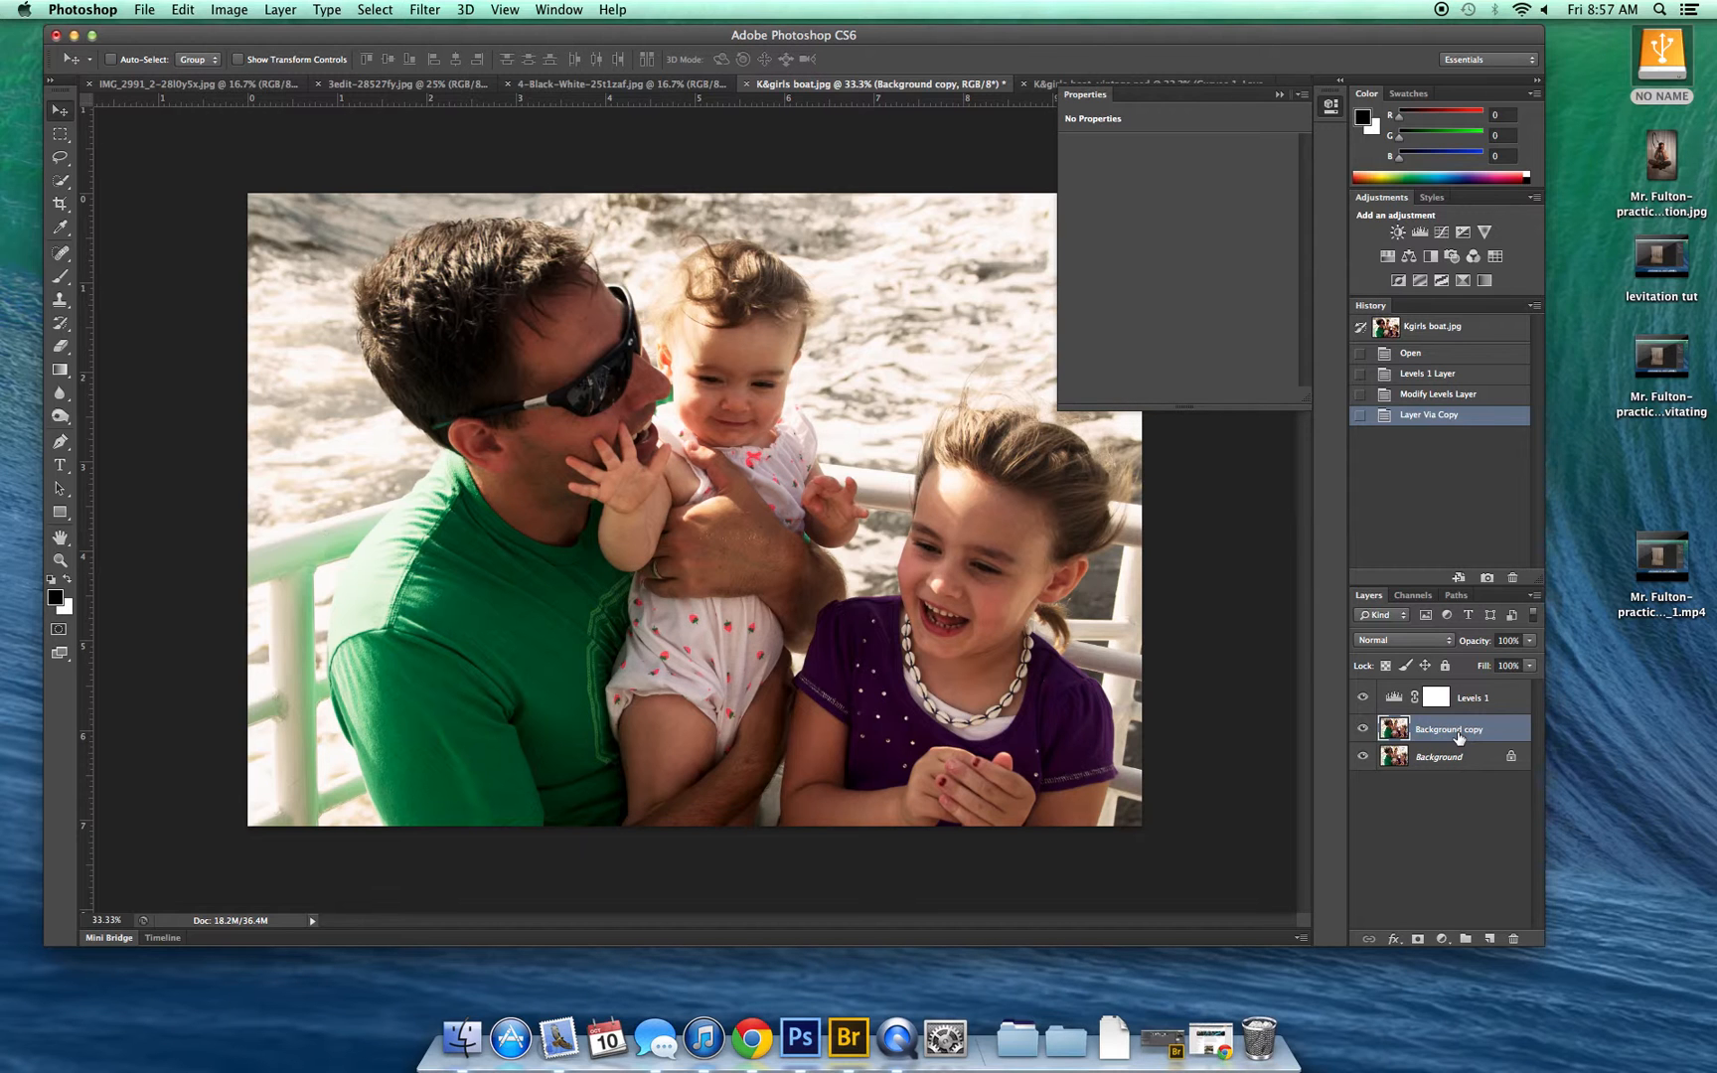
{"action": "left_click_drag", "start_coordinate": [1458, 736], "coordinate": [1452, 692]}
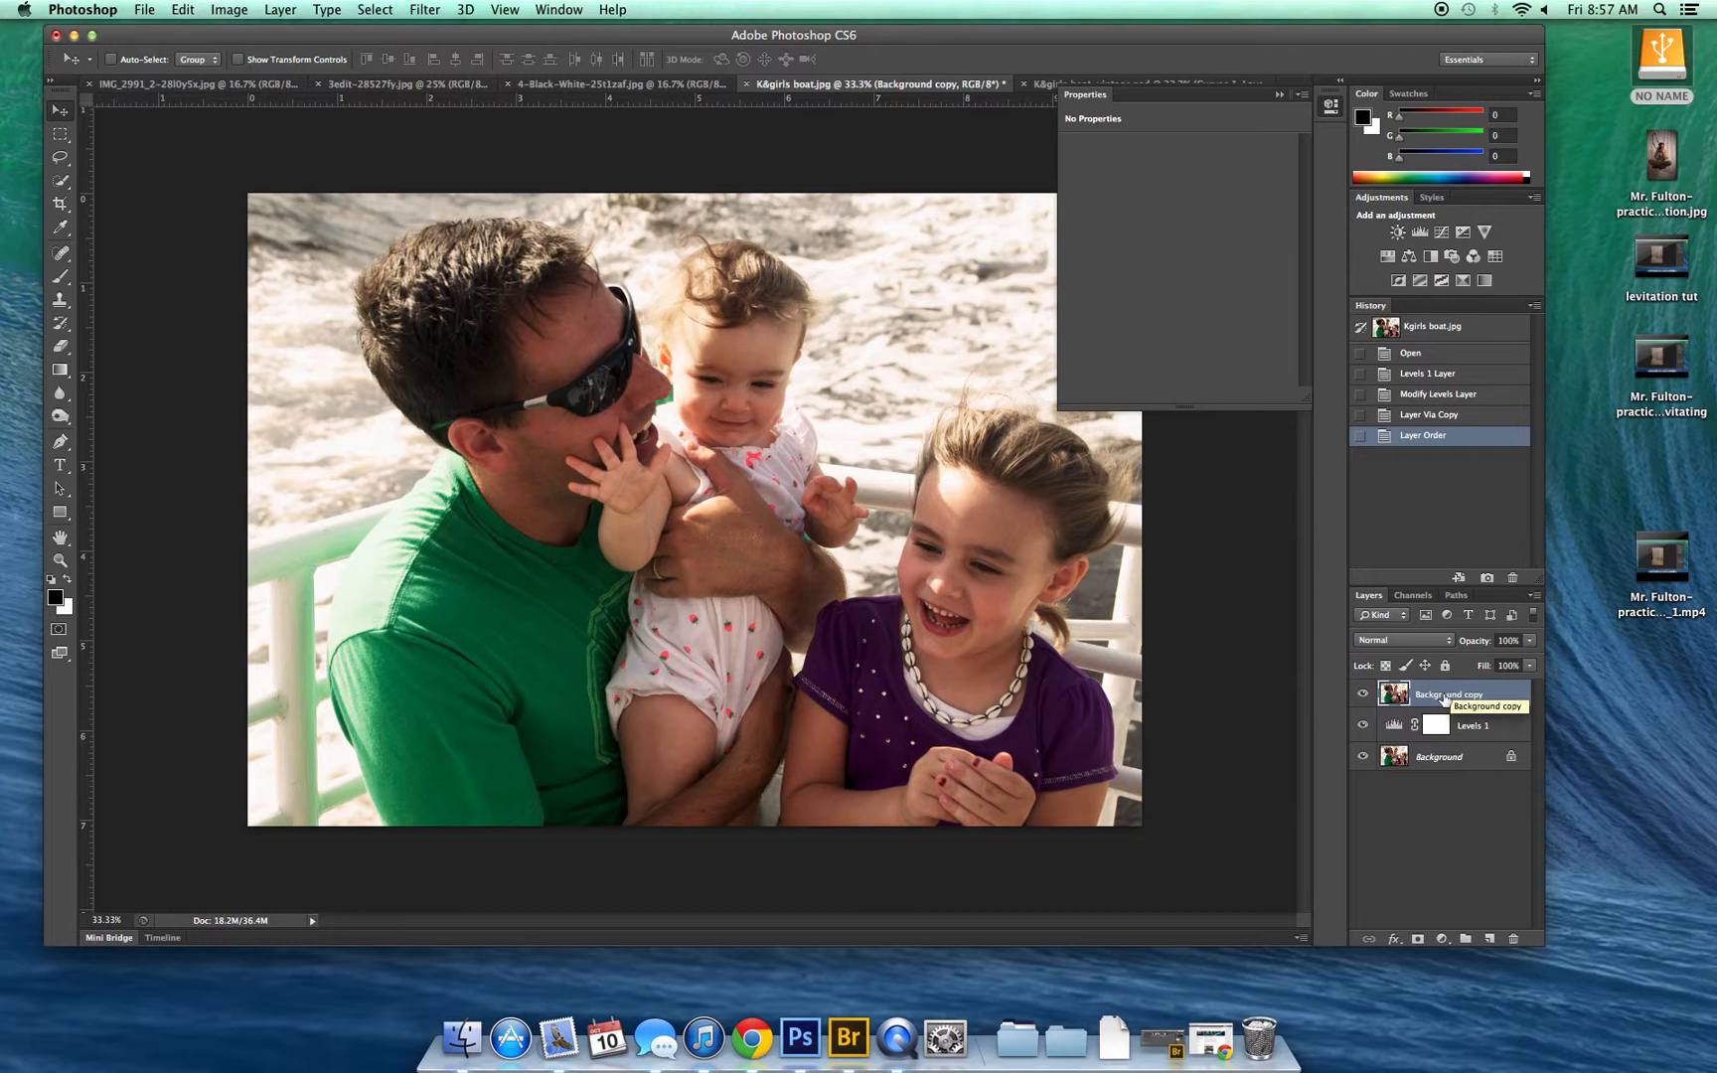
Convert the Background copy layer to a Smart Object and close the empty Properties display covering the photo
{"action": "right_click", "coordinate": [1443, 698]}
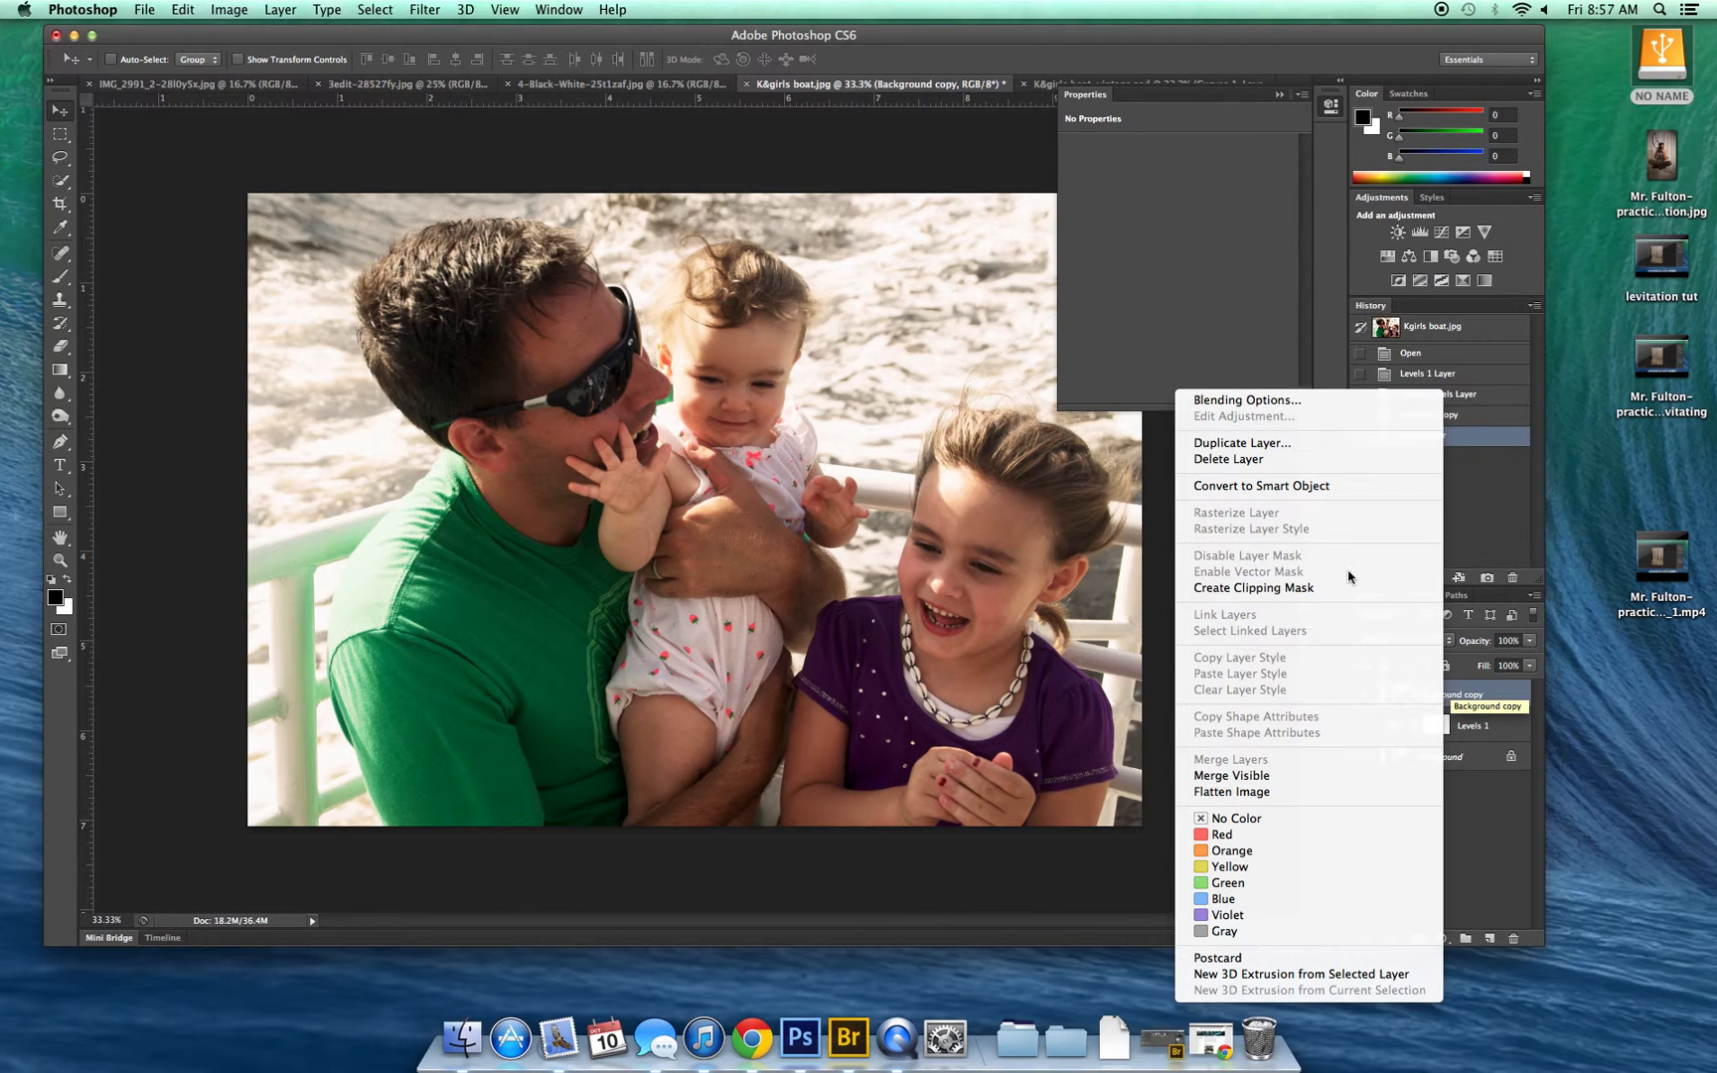
{"action": "left_click", "coordinate": [1320, 487]}
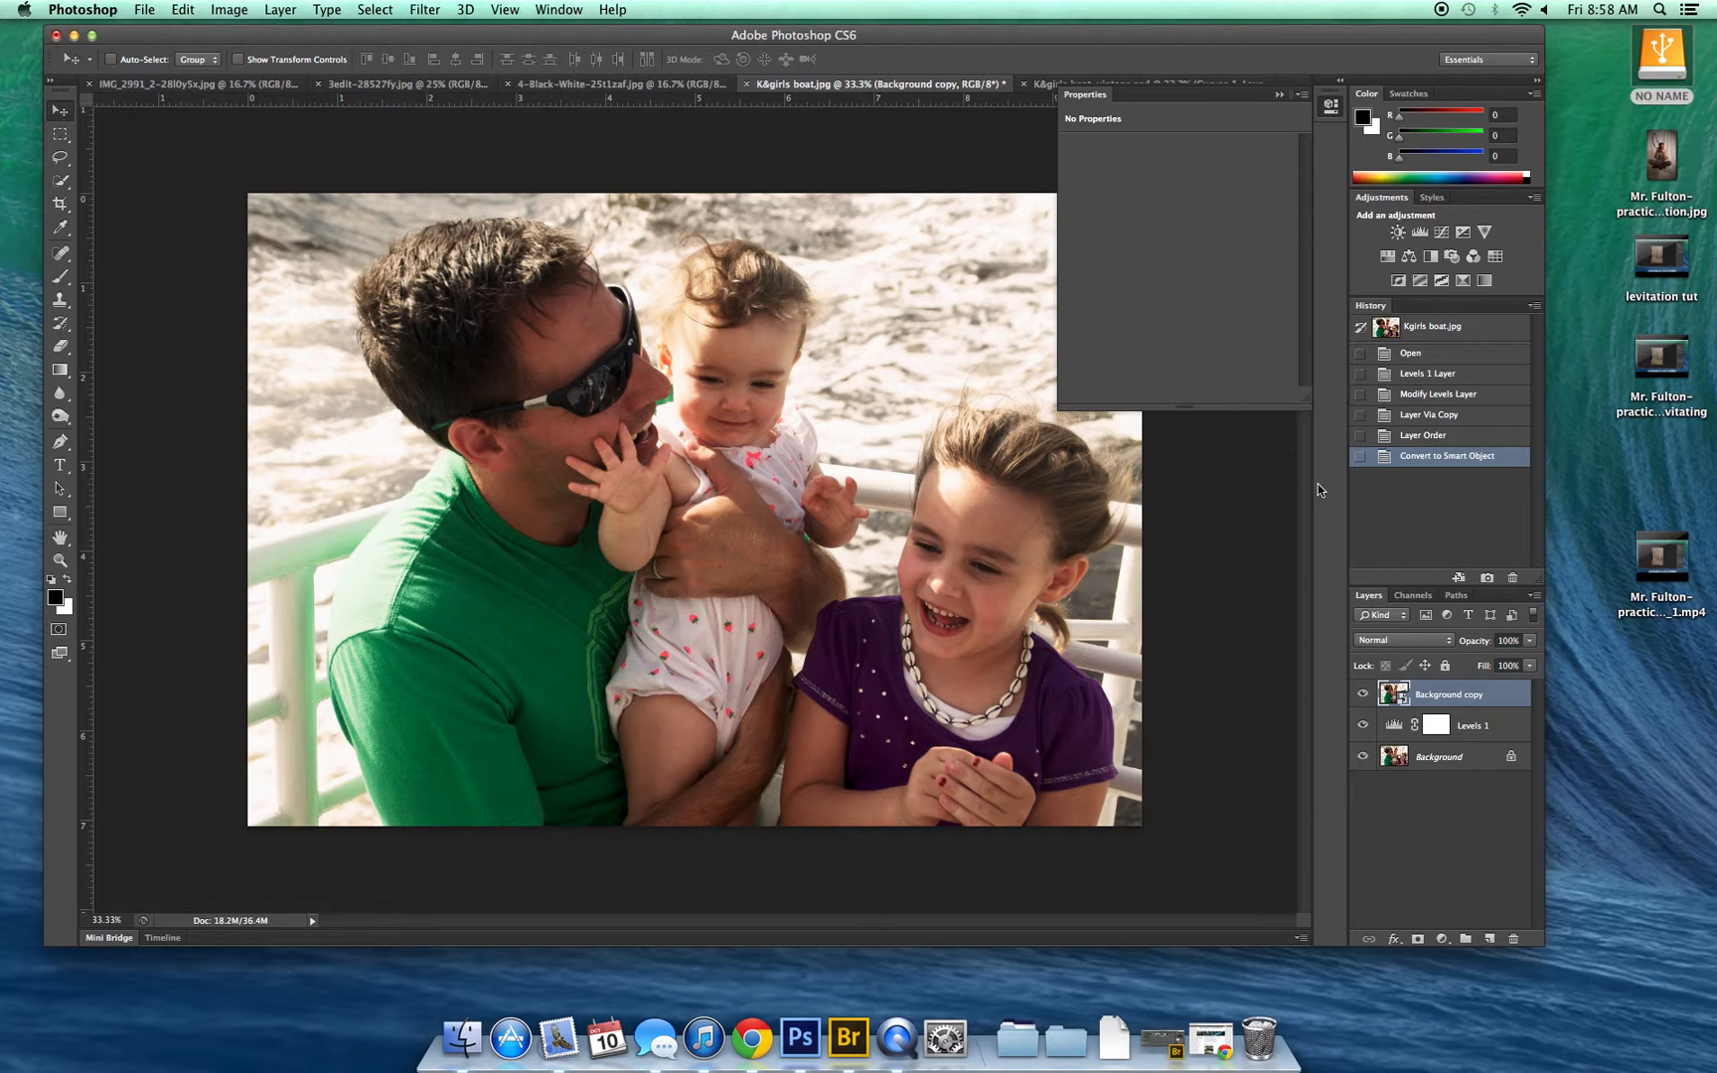
{"action": "left_click", "coordinate": [1302, 94]}
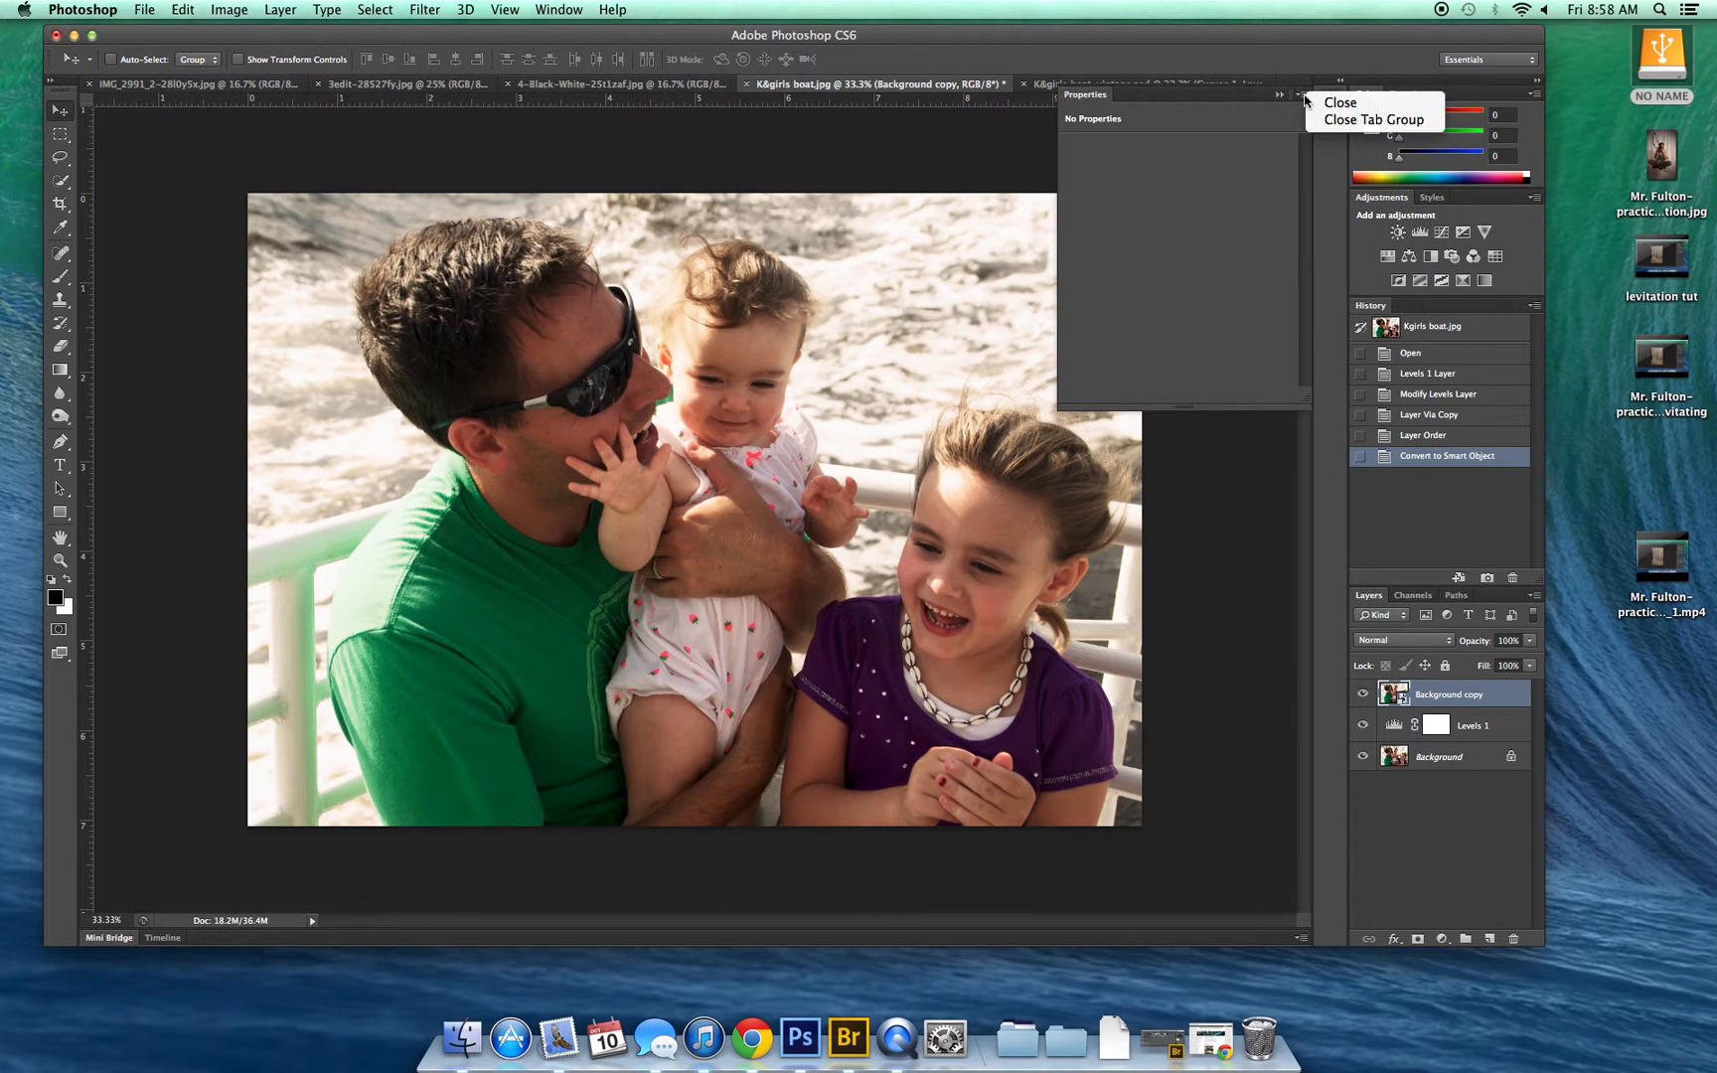
{"action": "left_click", "coordinate": [1369, 119]}
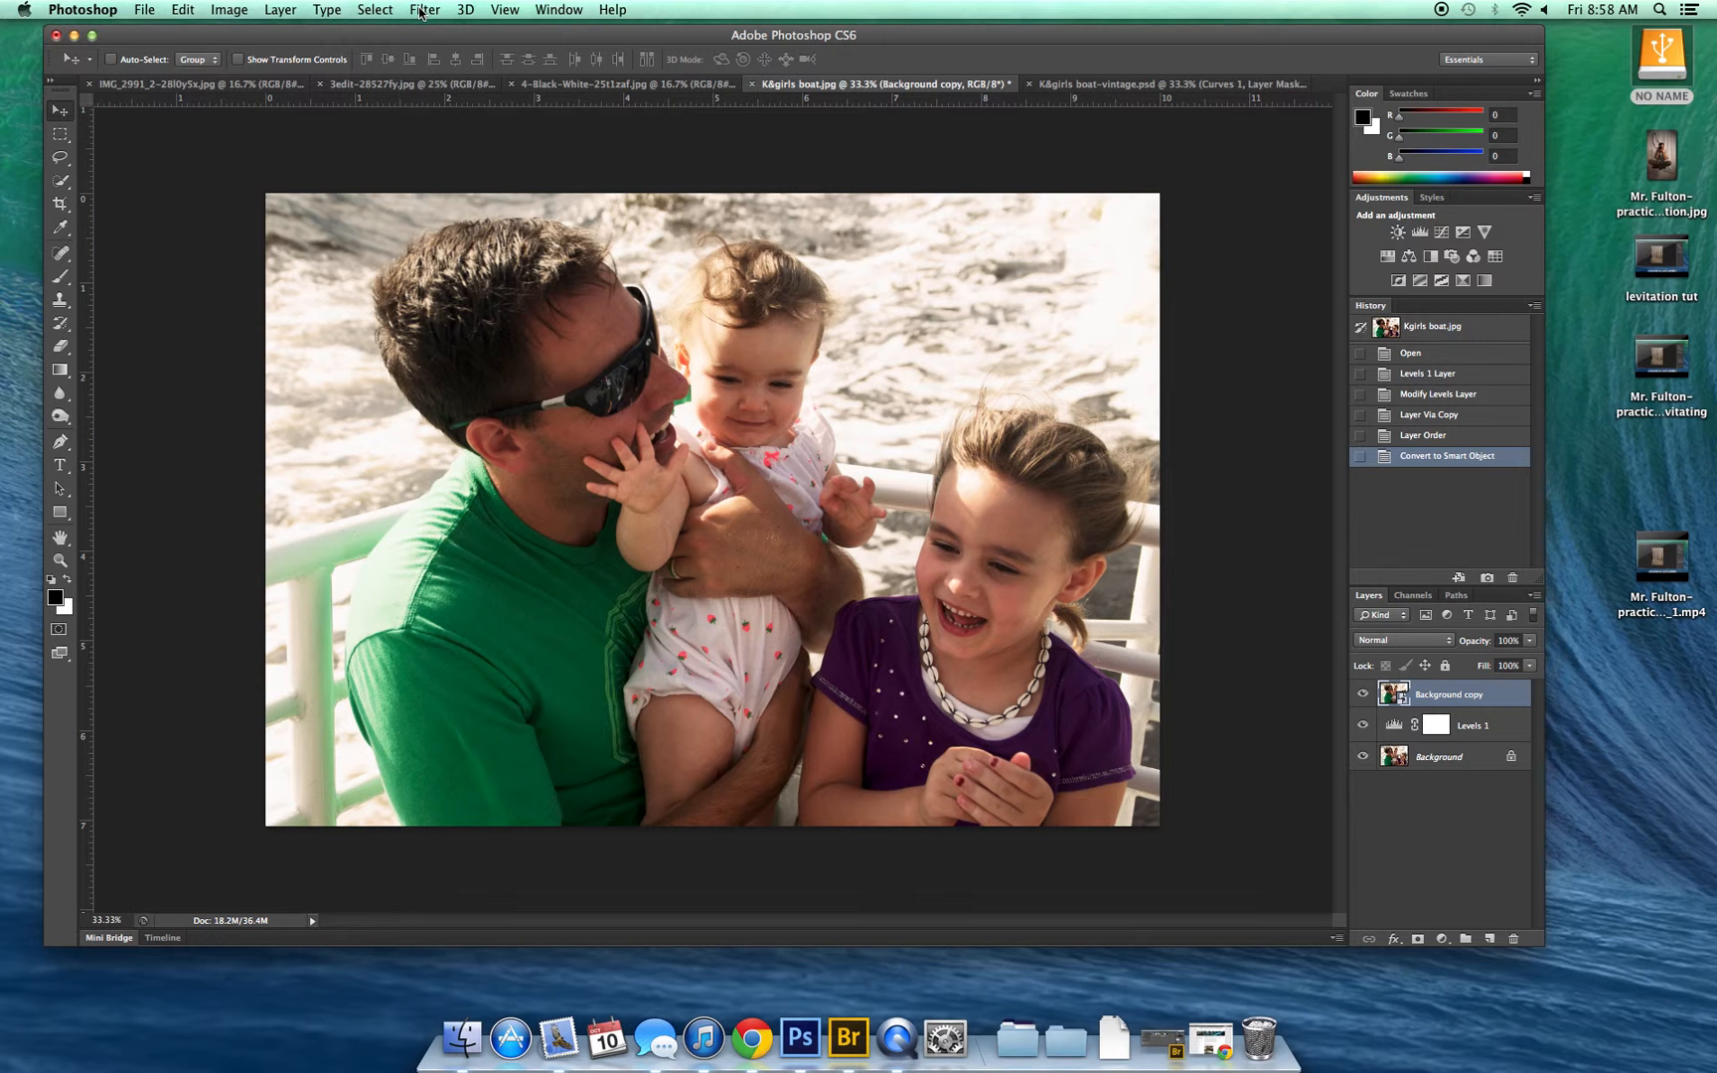
Apply a High Pass filter with a radius of 14 pixels to the Background copy Smart Object
{"action": "left_click", "coordinate": [421, 10]}
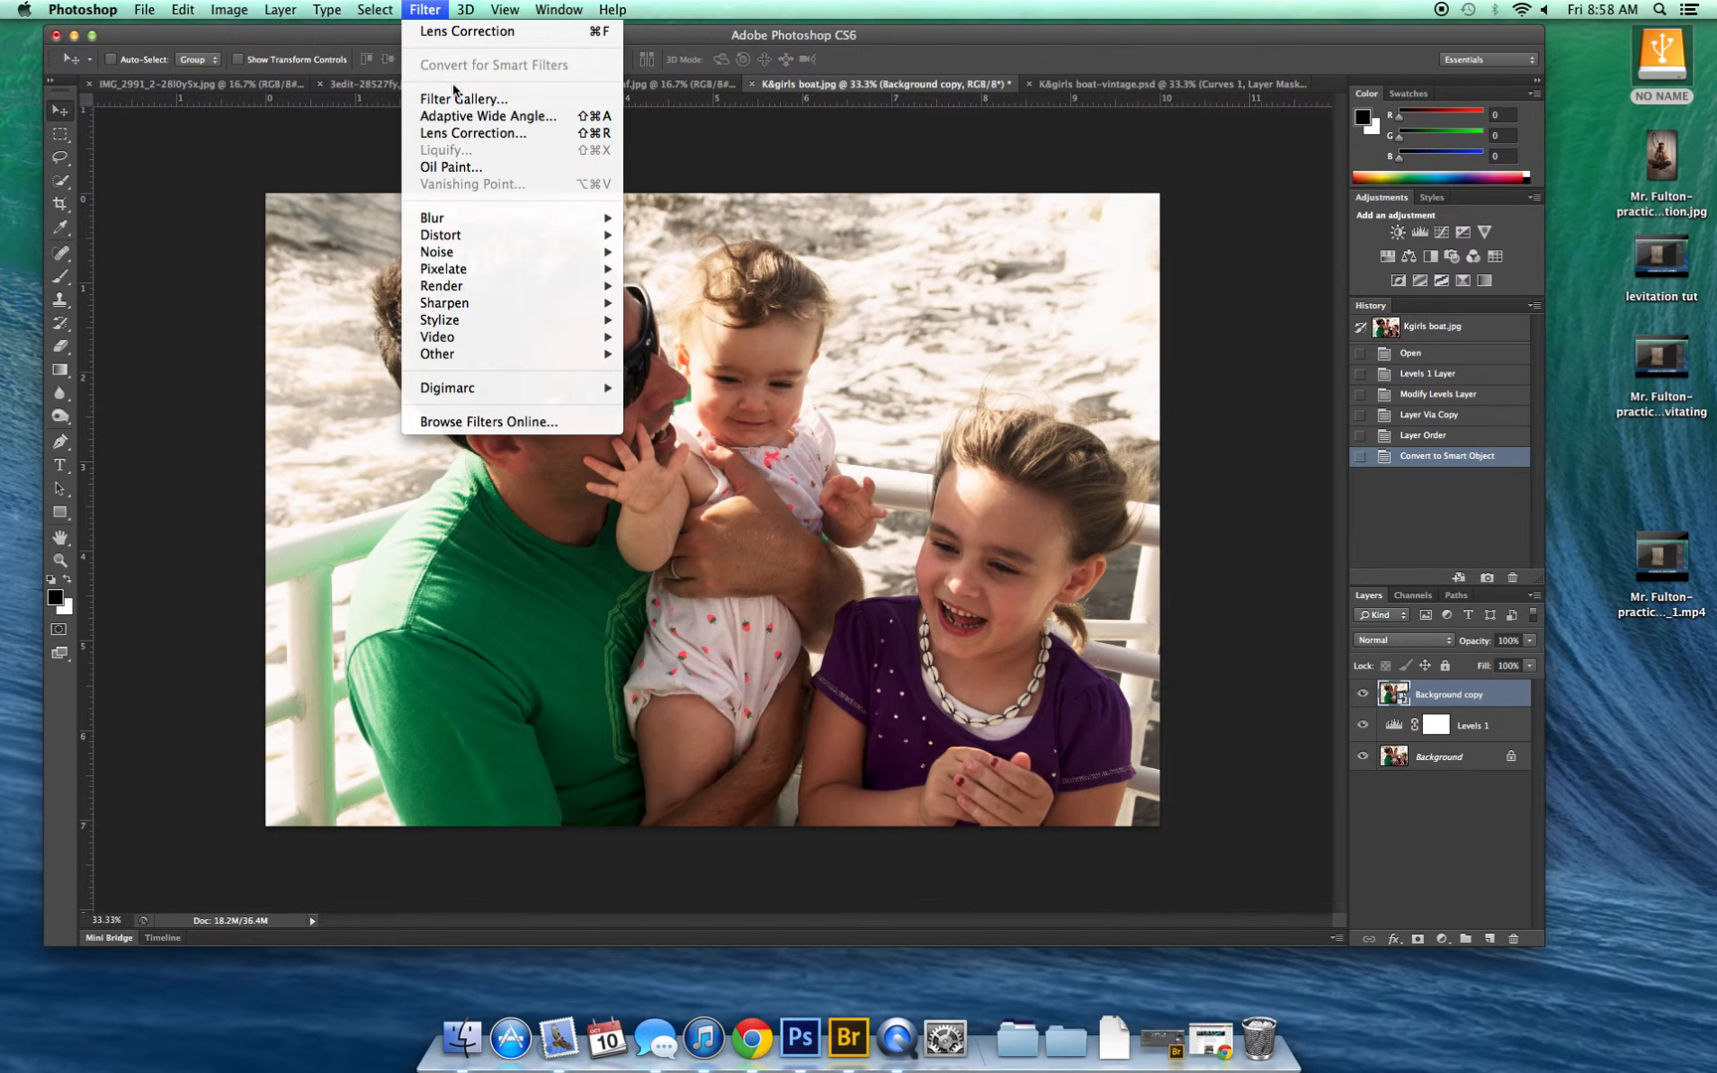
{"action": "mouse_move", "coordinate": [487, 355]}
{"action": "left_click", "coordinate": [647, 372]}
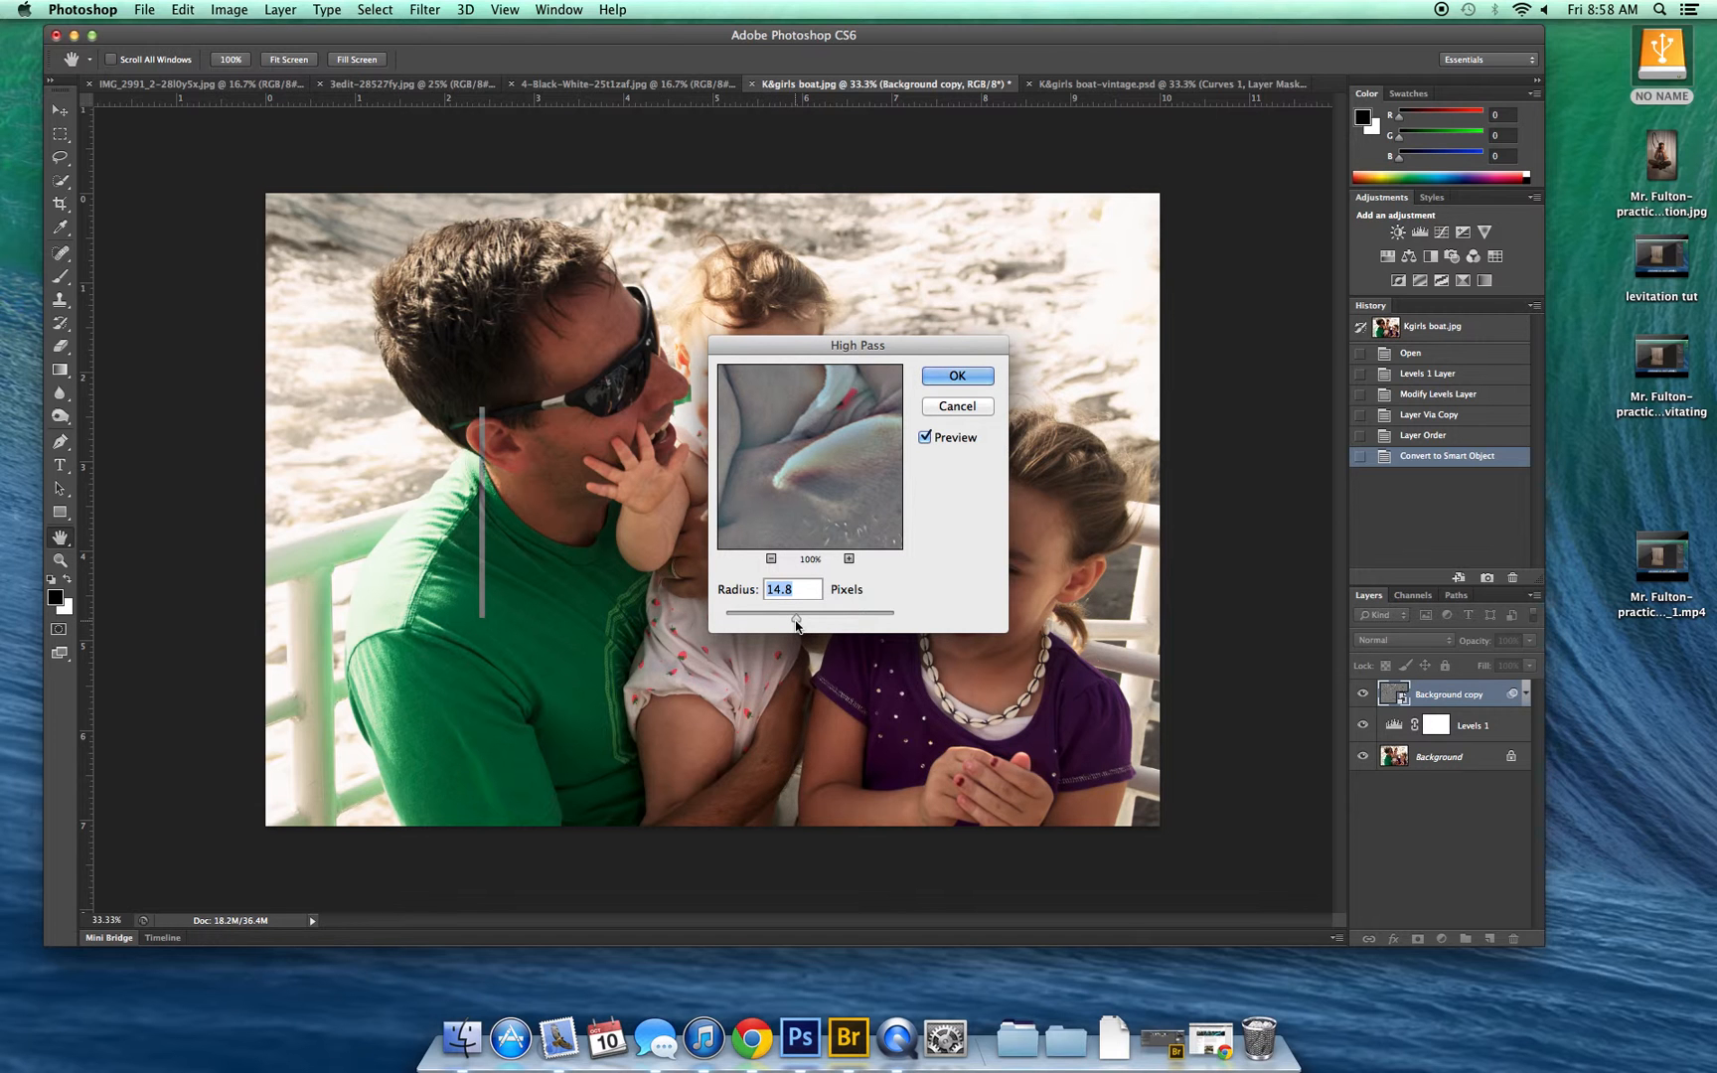
{"action": "left_click_drag", "start_coordinate": [792, 624], "coordinate": [798, 625]}
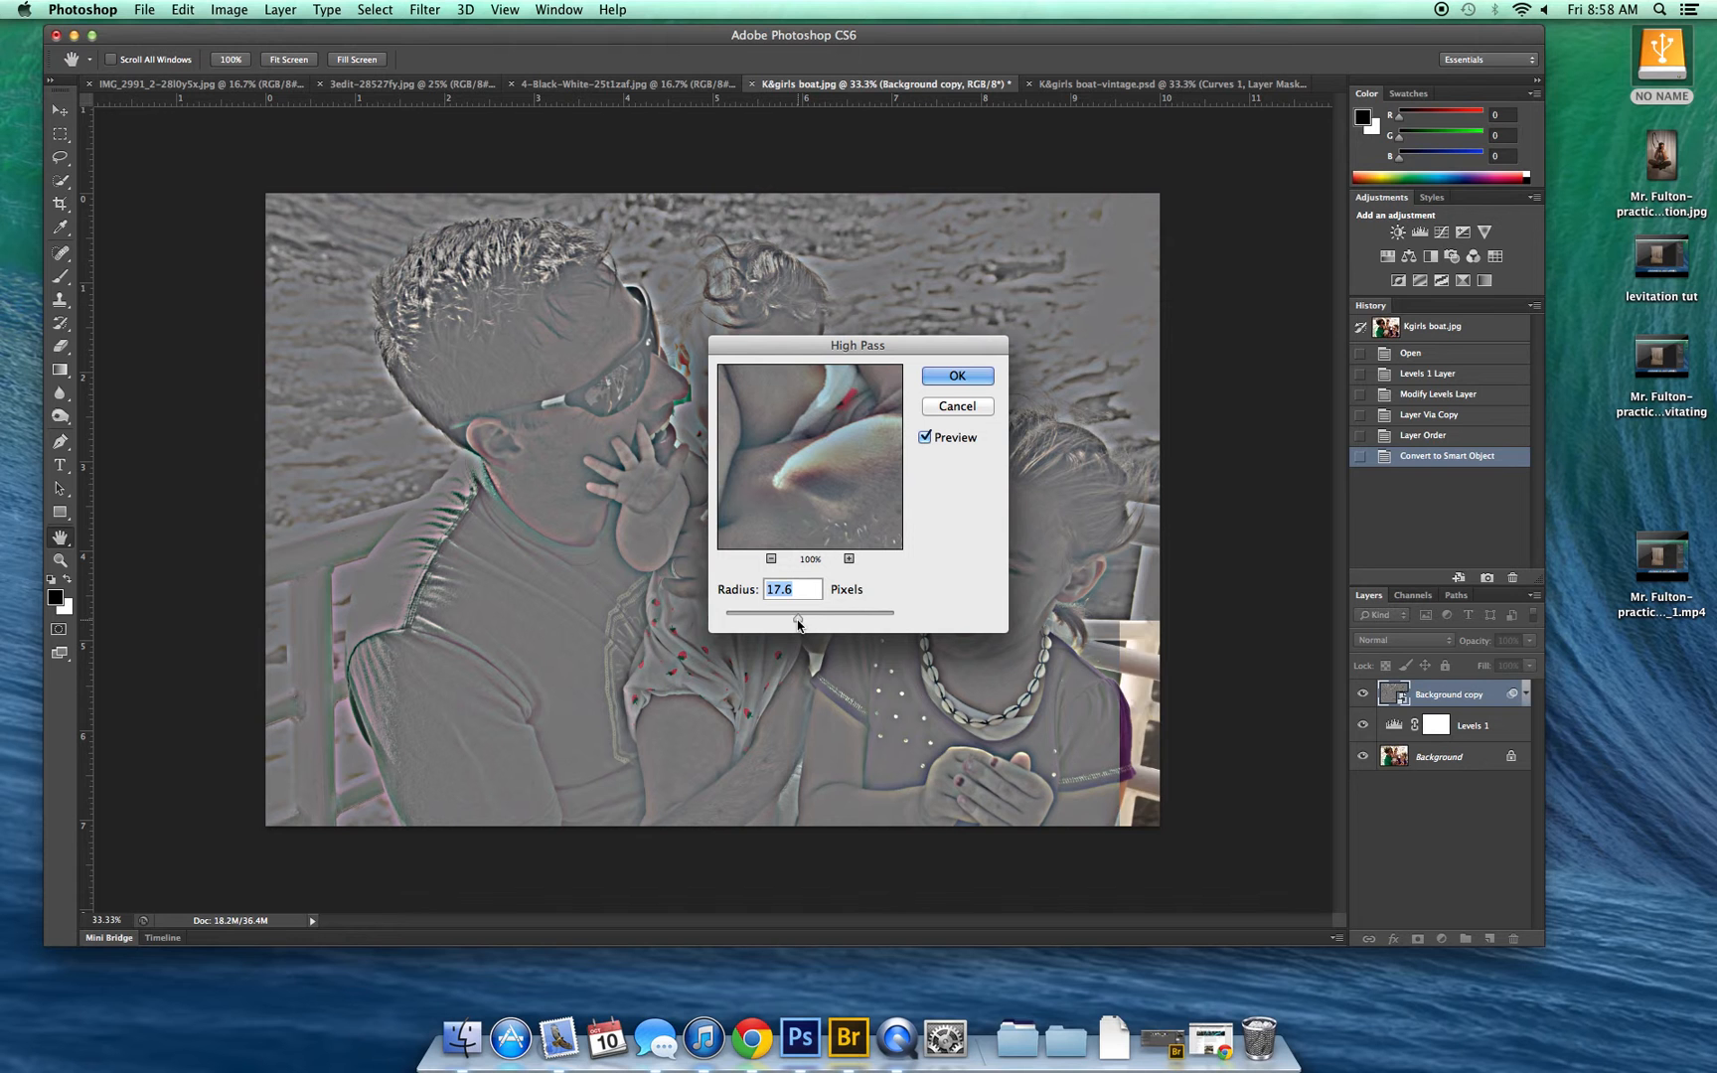
{"action": "left_click_drag", "start_coordinate": [798, 623], "coordinate": [795, 623]}
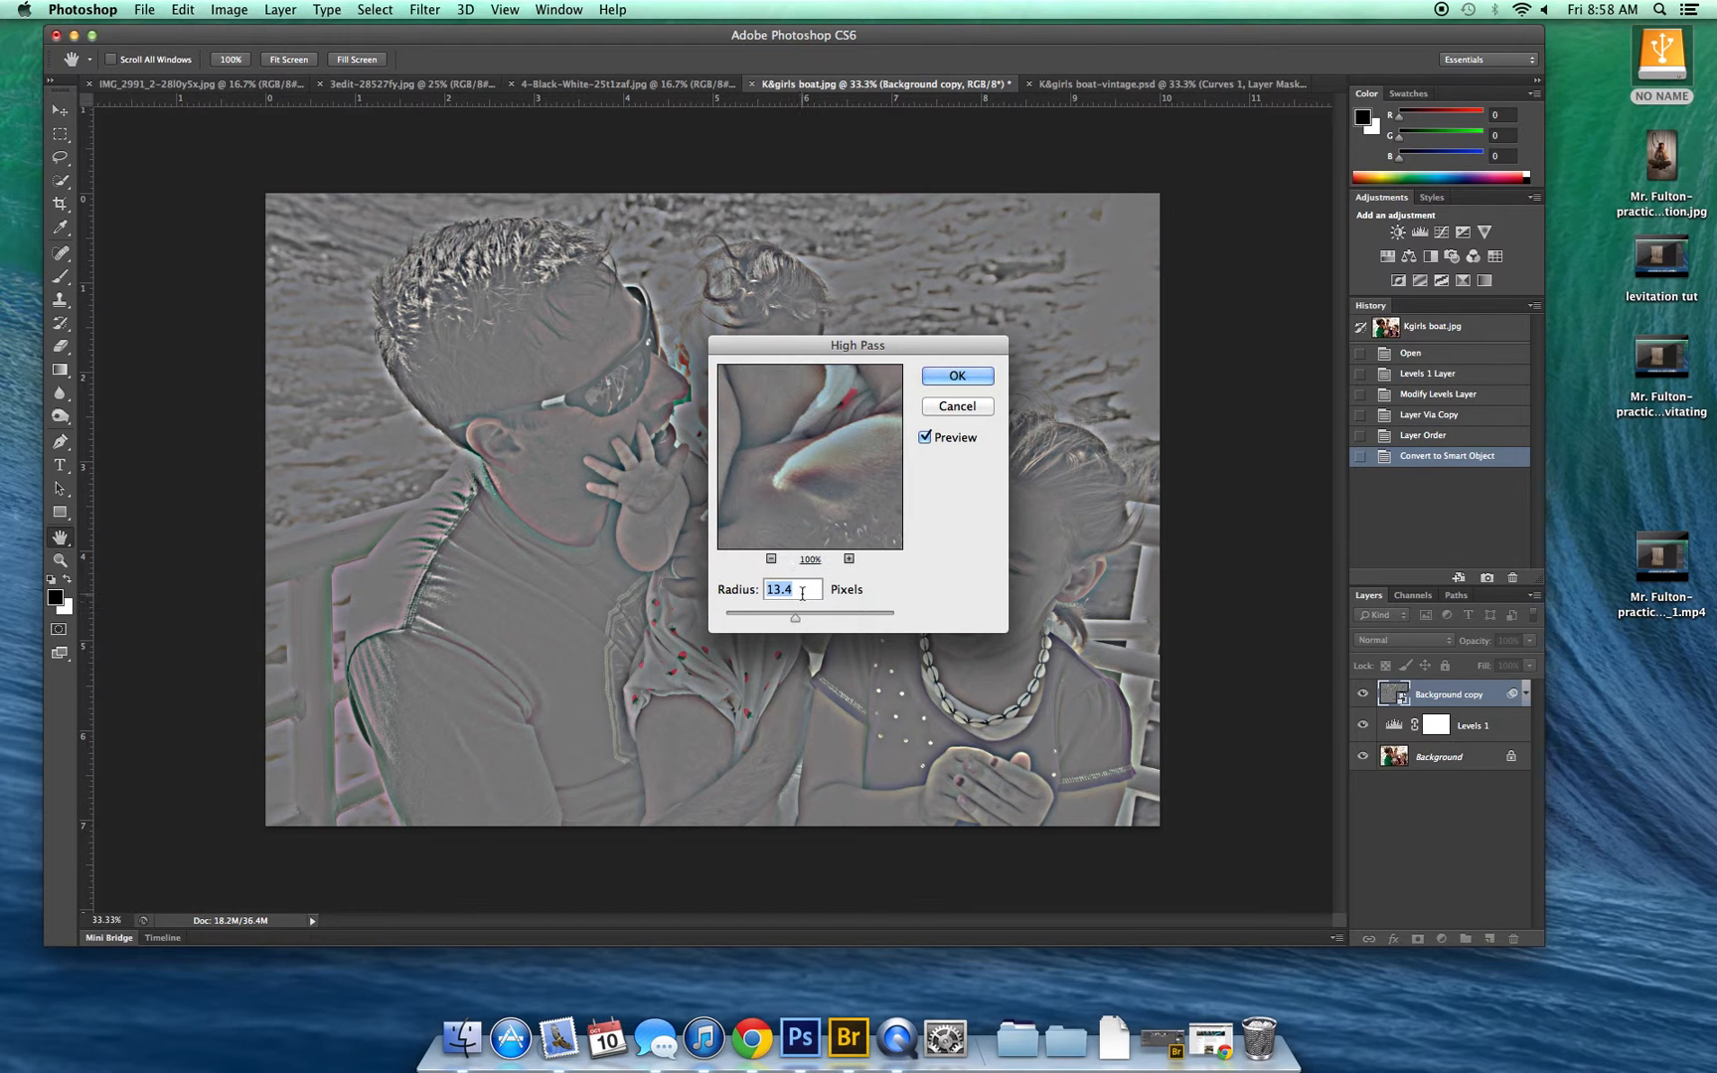
{"action": "type", "text": "14"}
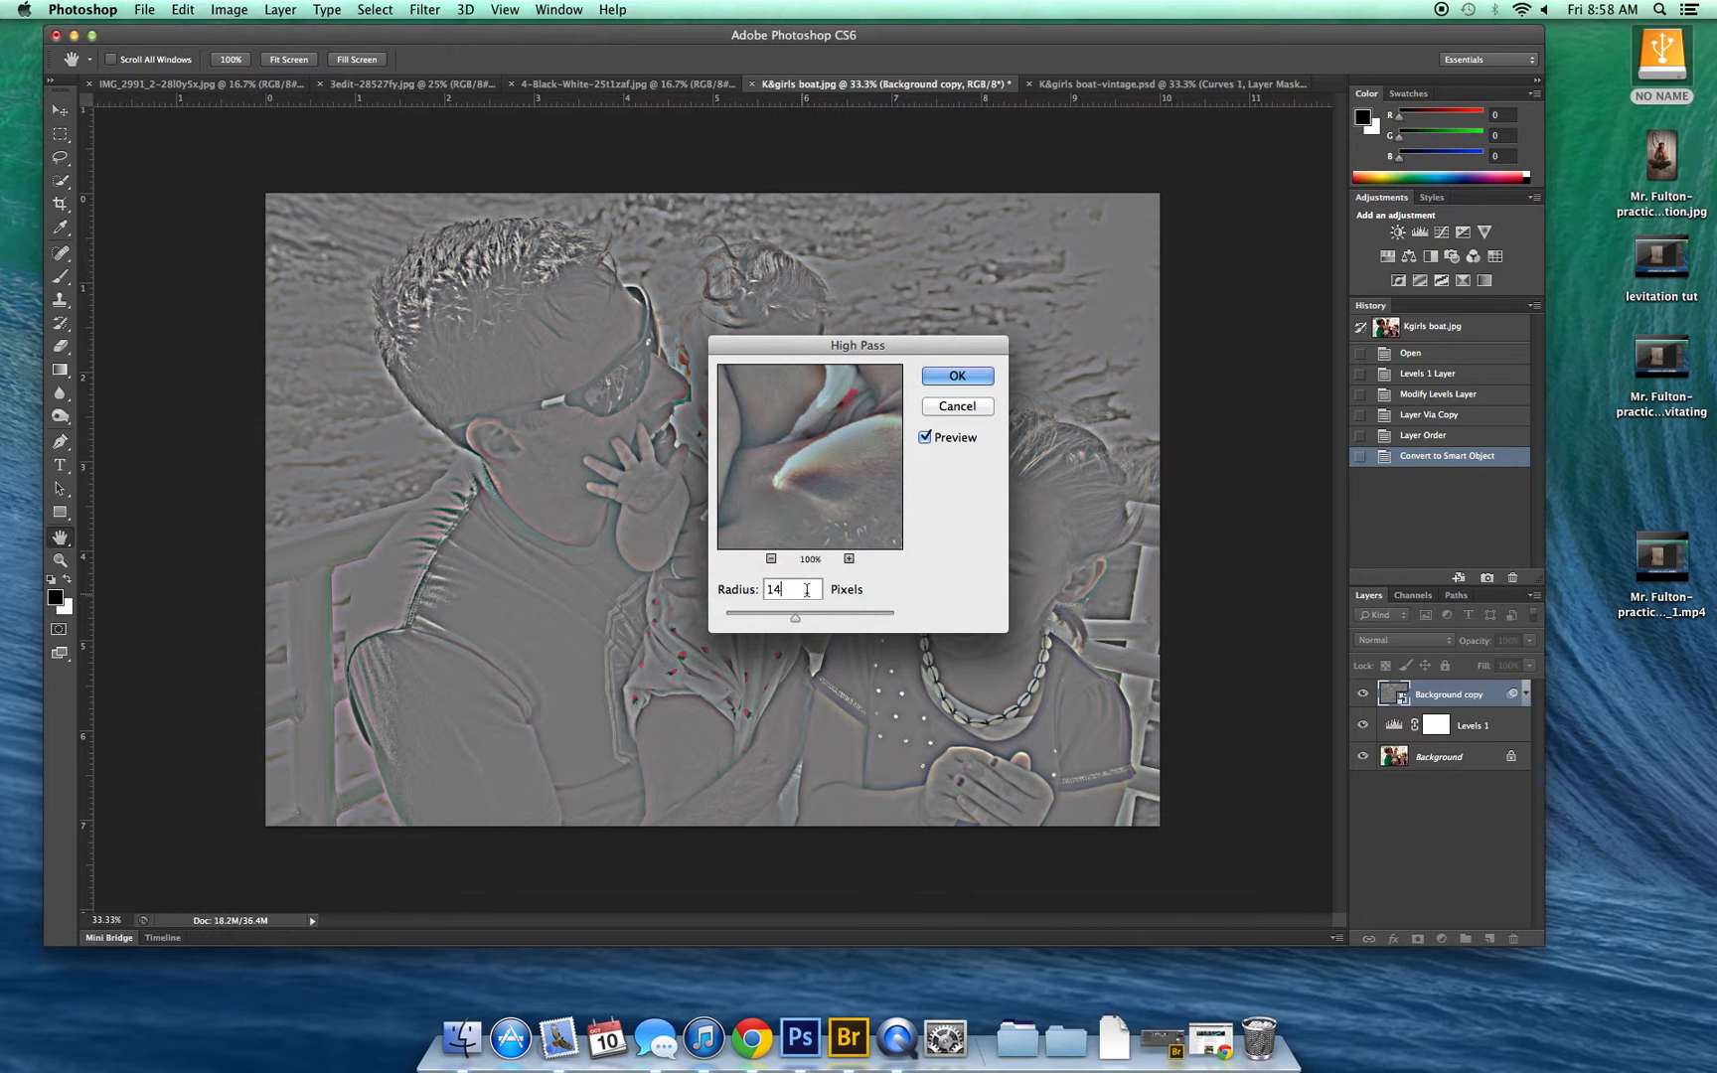
{"action": "left_click", "coordinate": [924, 438]}
{"action": "left_click", "coordinate": [958, 377]}
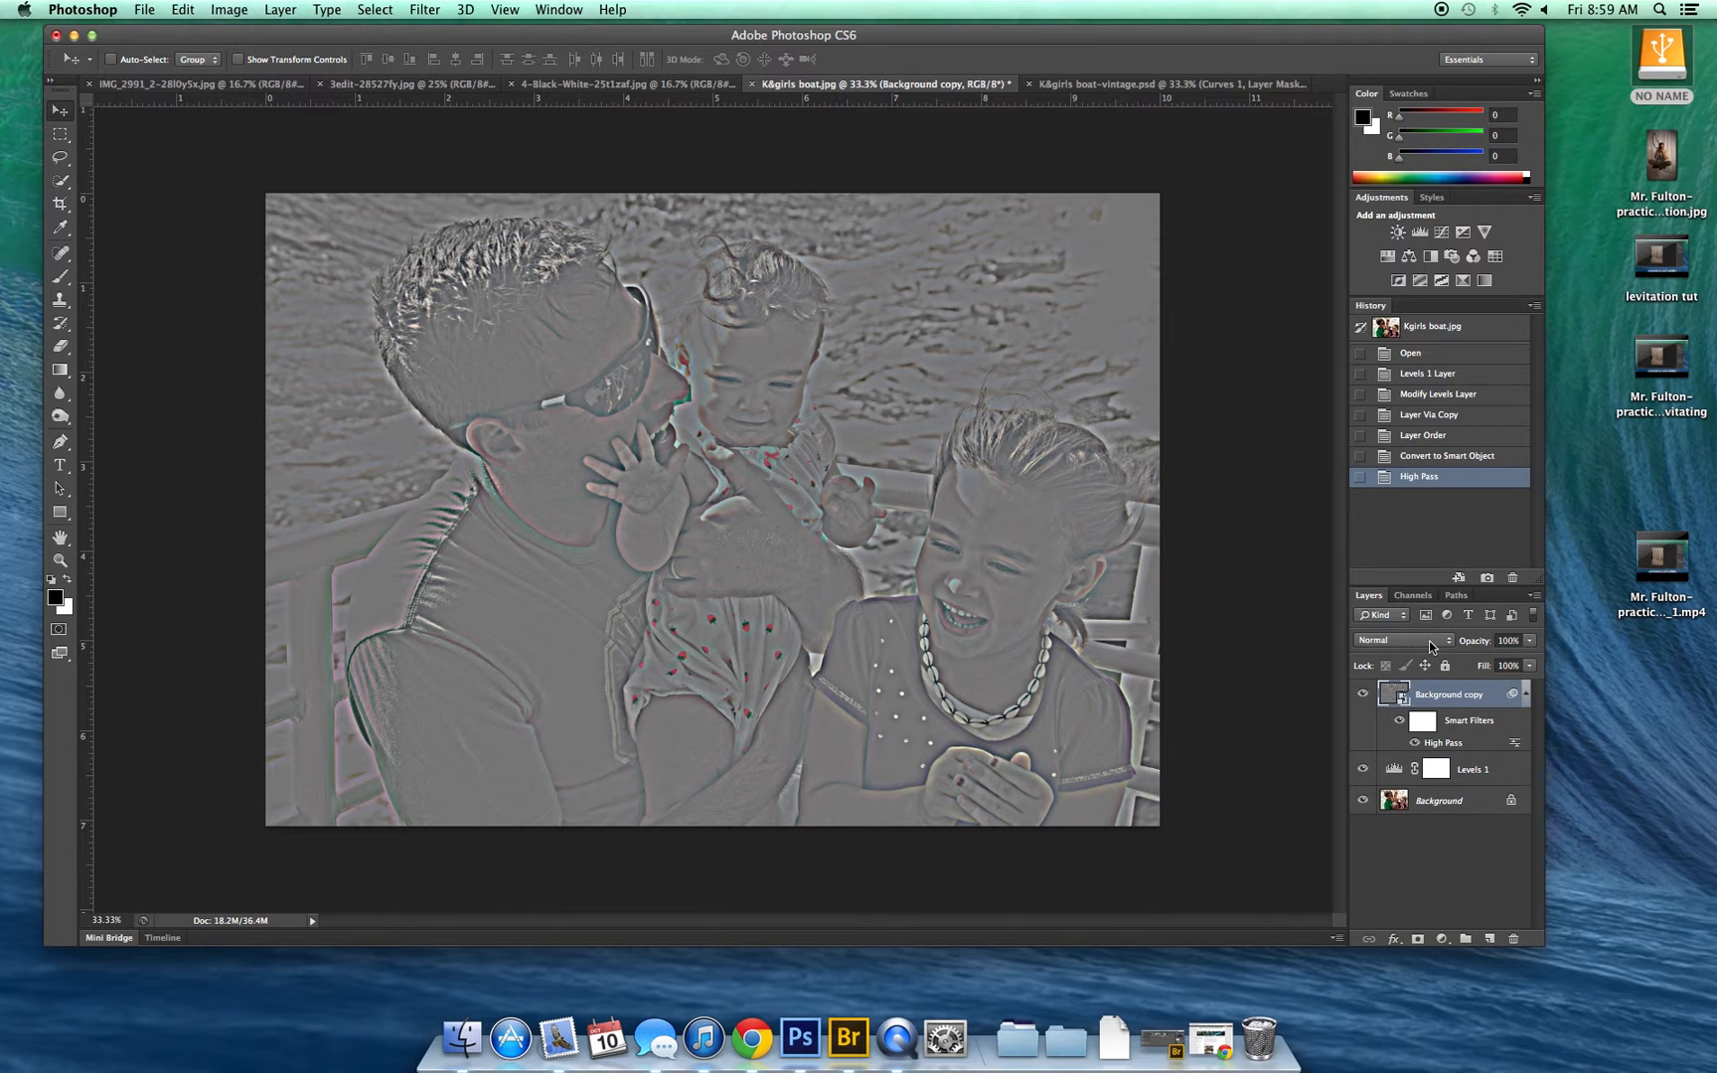
Set the Background copy layer's blending mode to Overlay and toggle its visibility to compare the effect
{"action": "left_click", "coordinate": [1429, 641]}
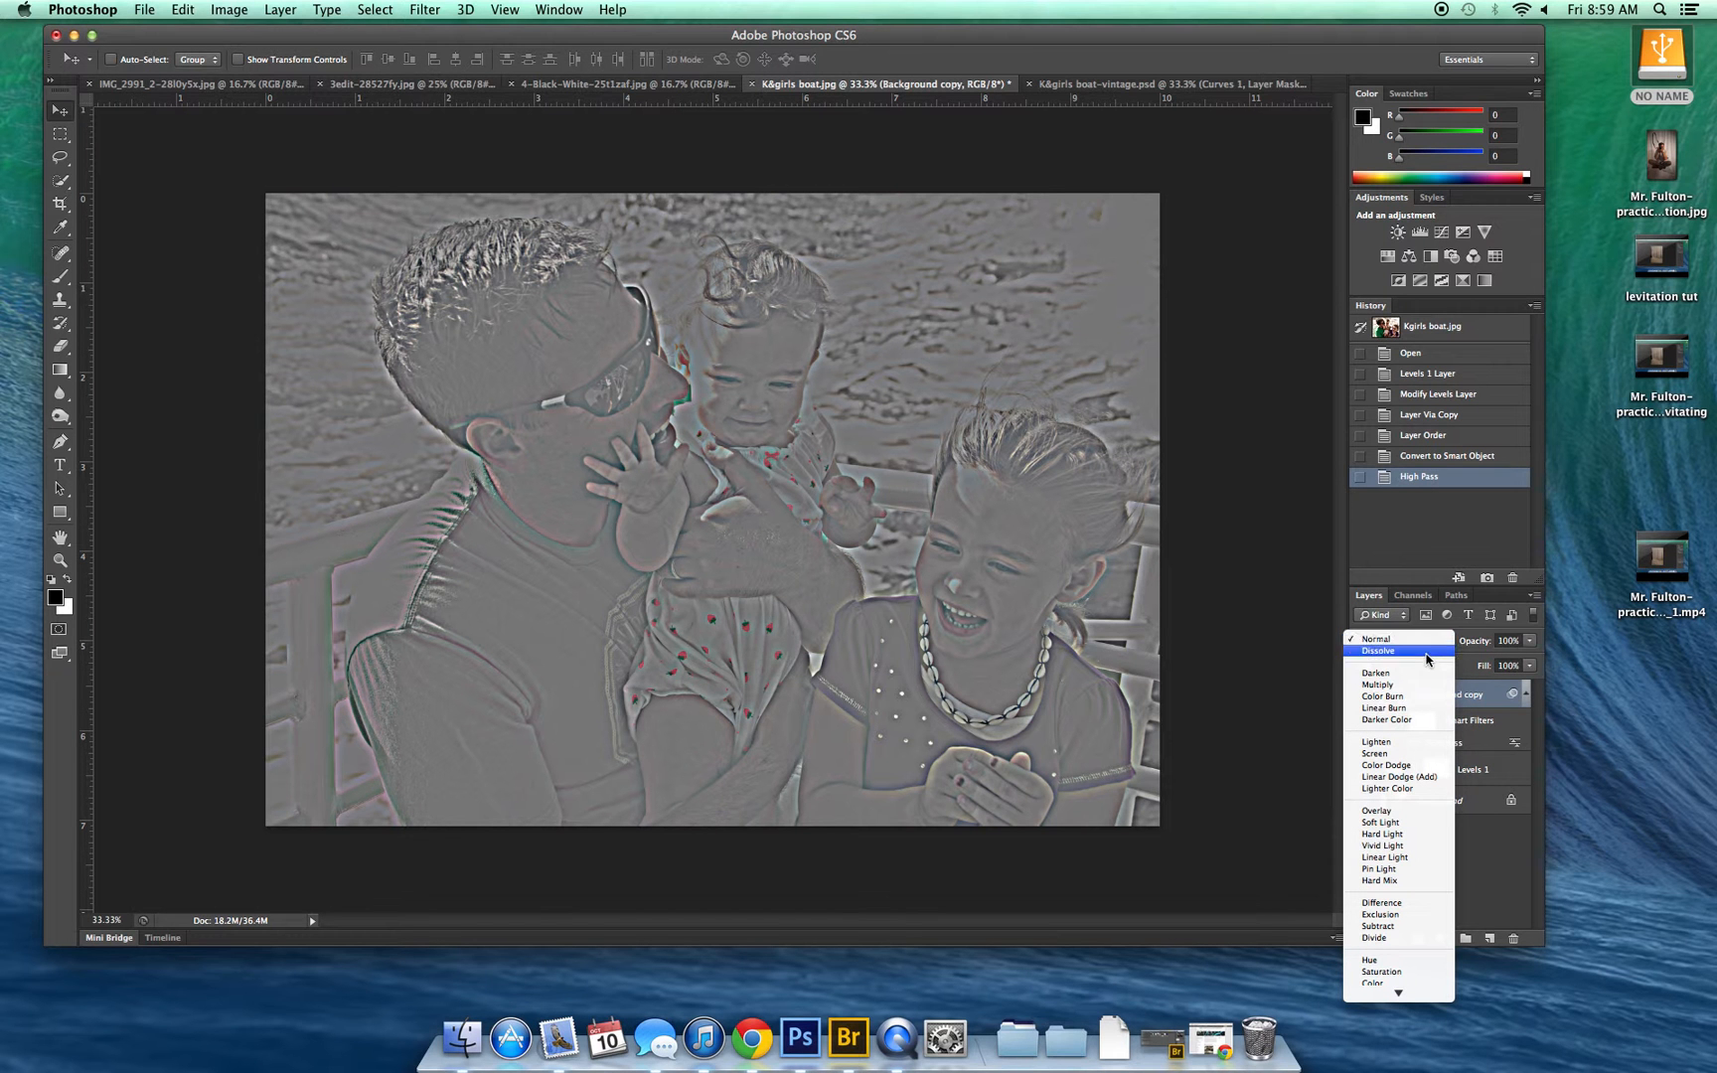
{"action": "left_click", "coordinate": [1390, 811]}
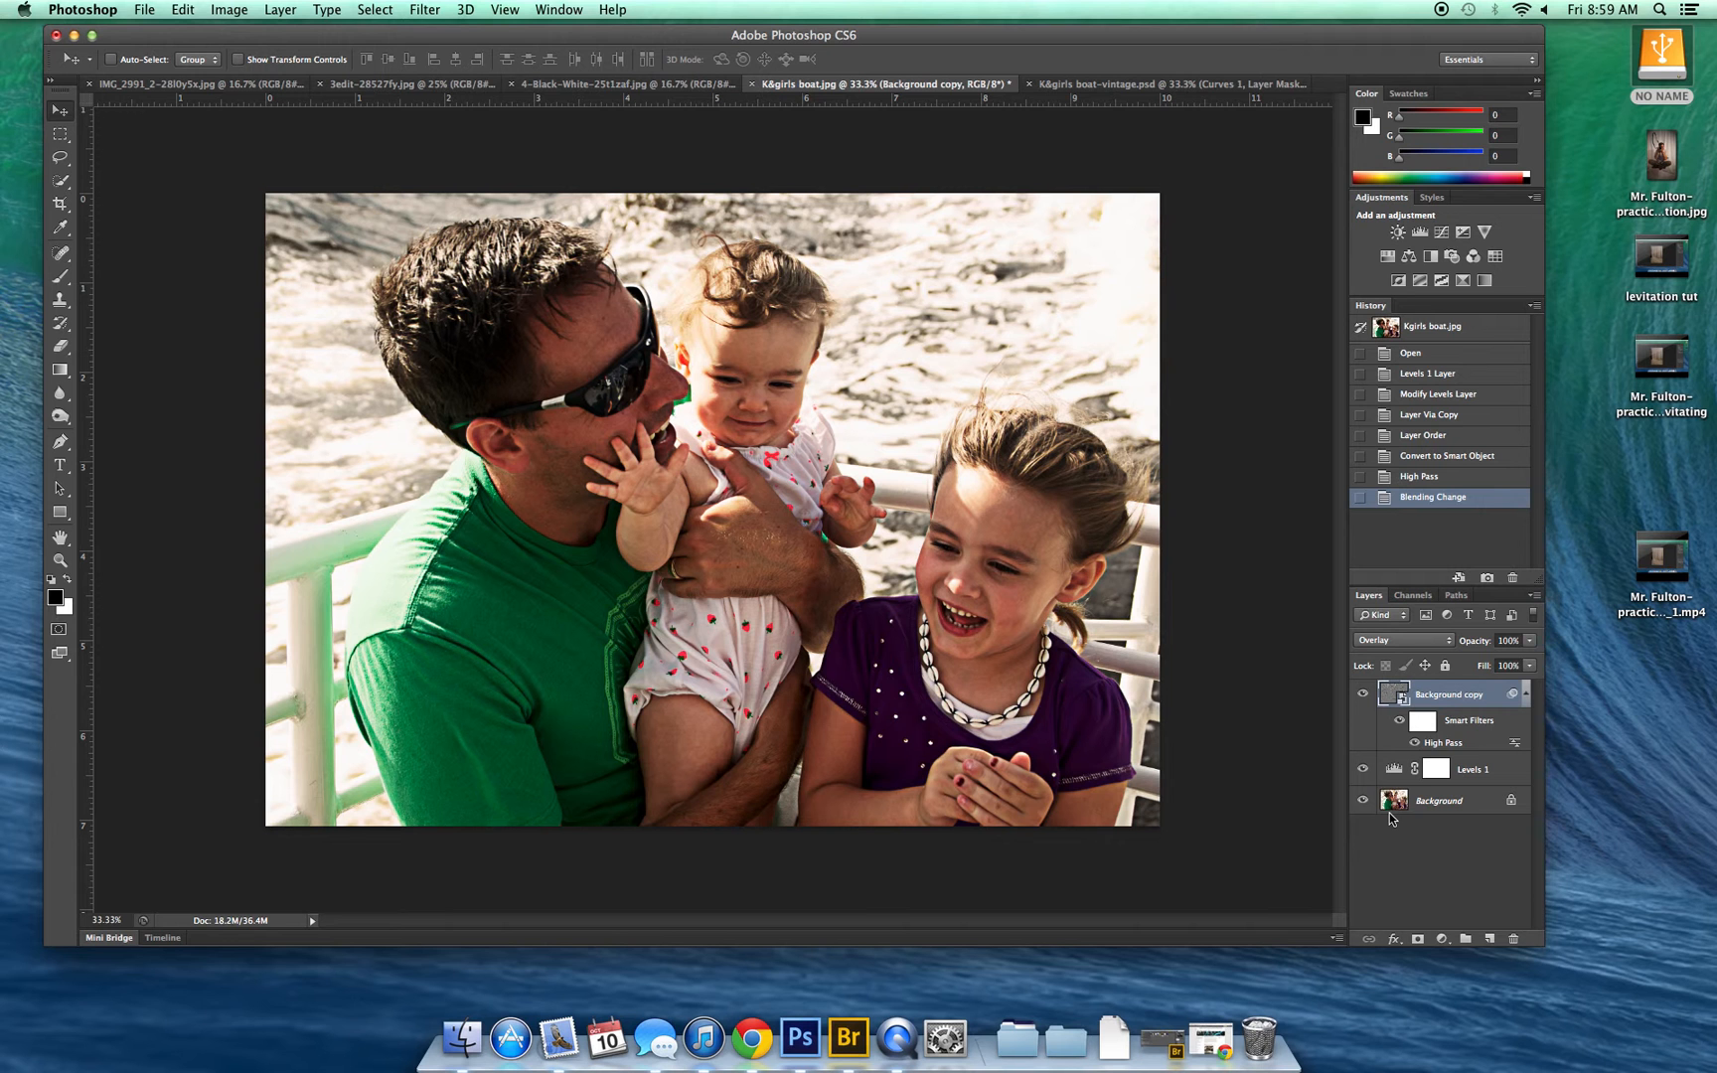
{"action": "left_click", "coordinate": [1363, 695]}
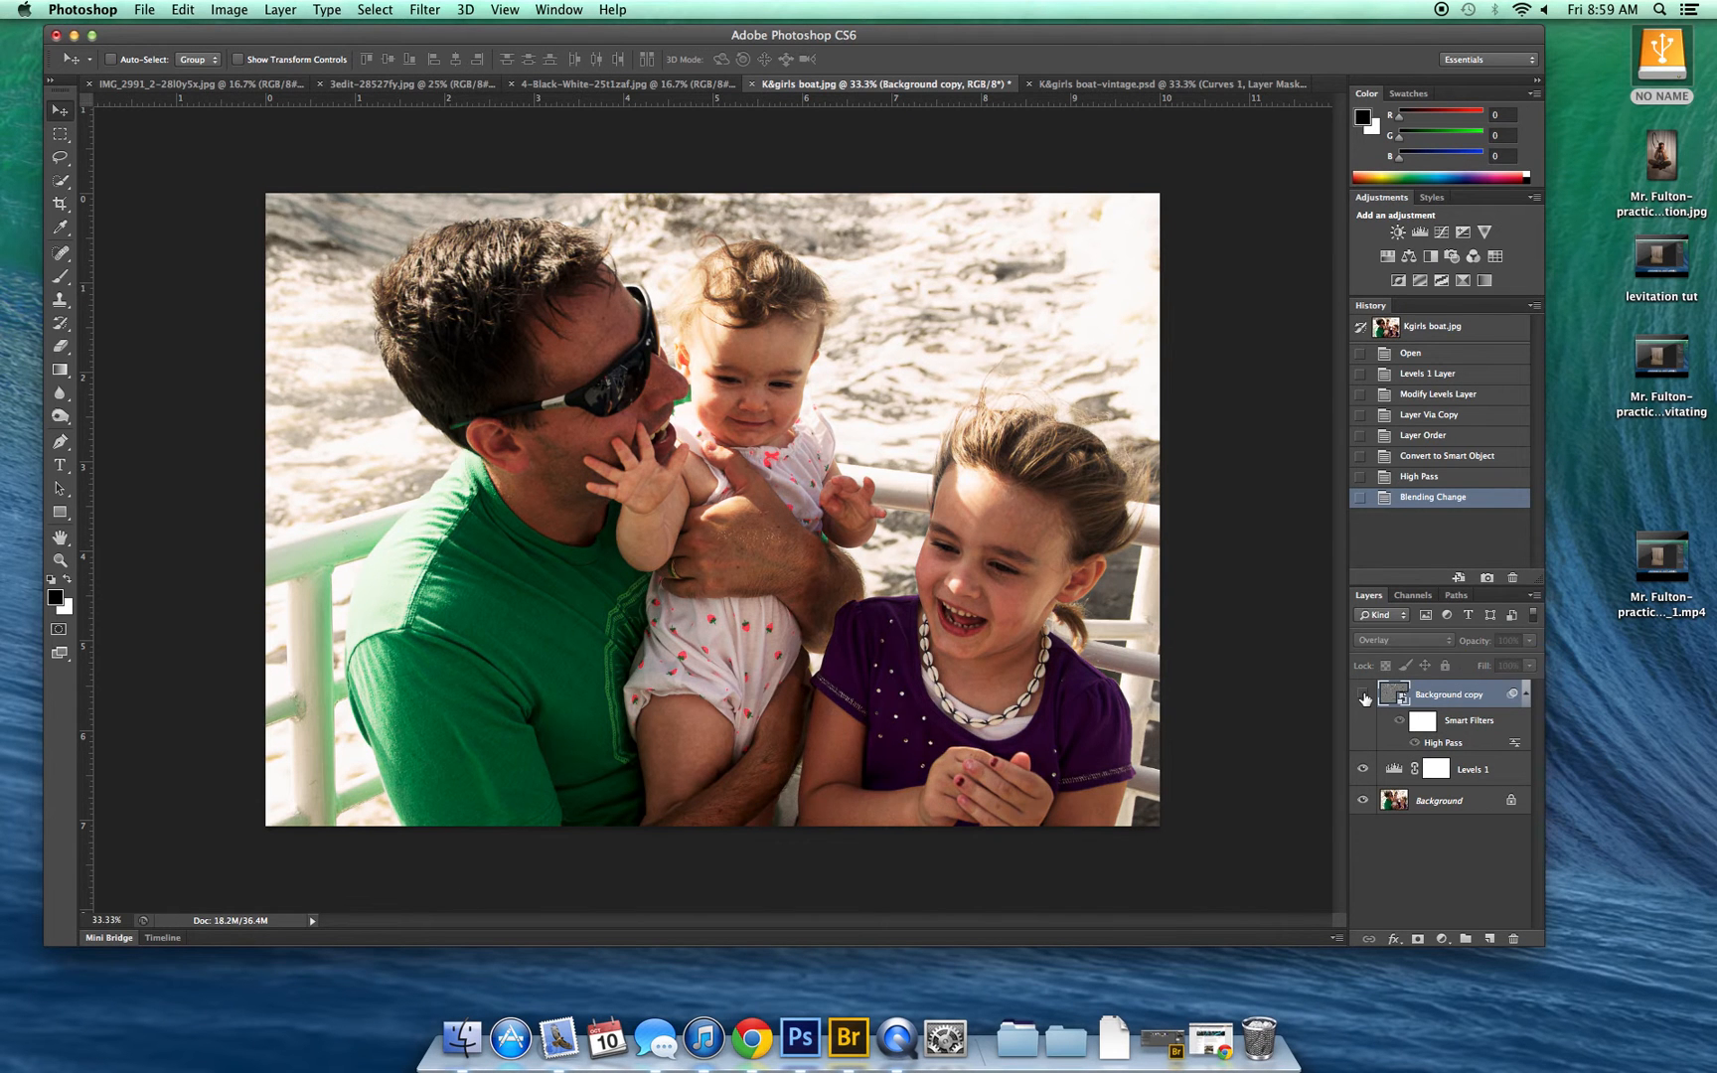
{"action": "left_click", "coordinate": [1363, 695]}
{"action": "left_click", "coordinate": [1363, 694]}
{"action": "left_click", "coordinate": [1363, 694]}
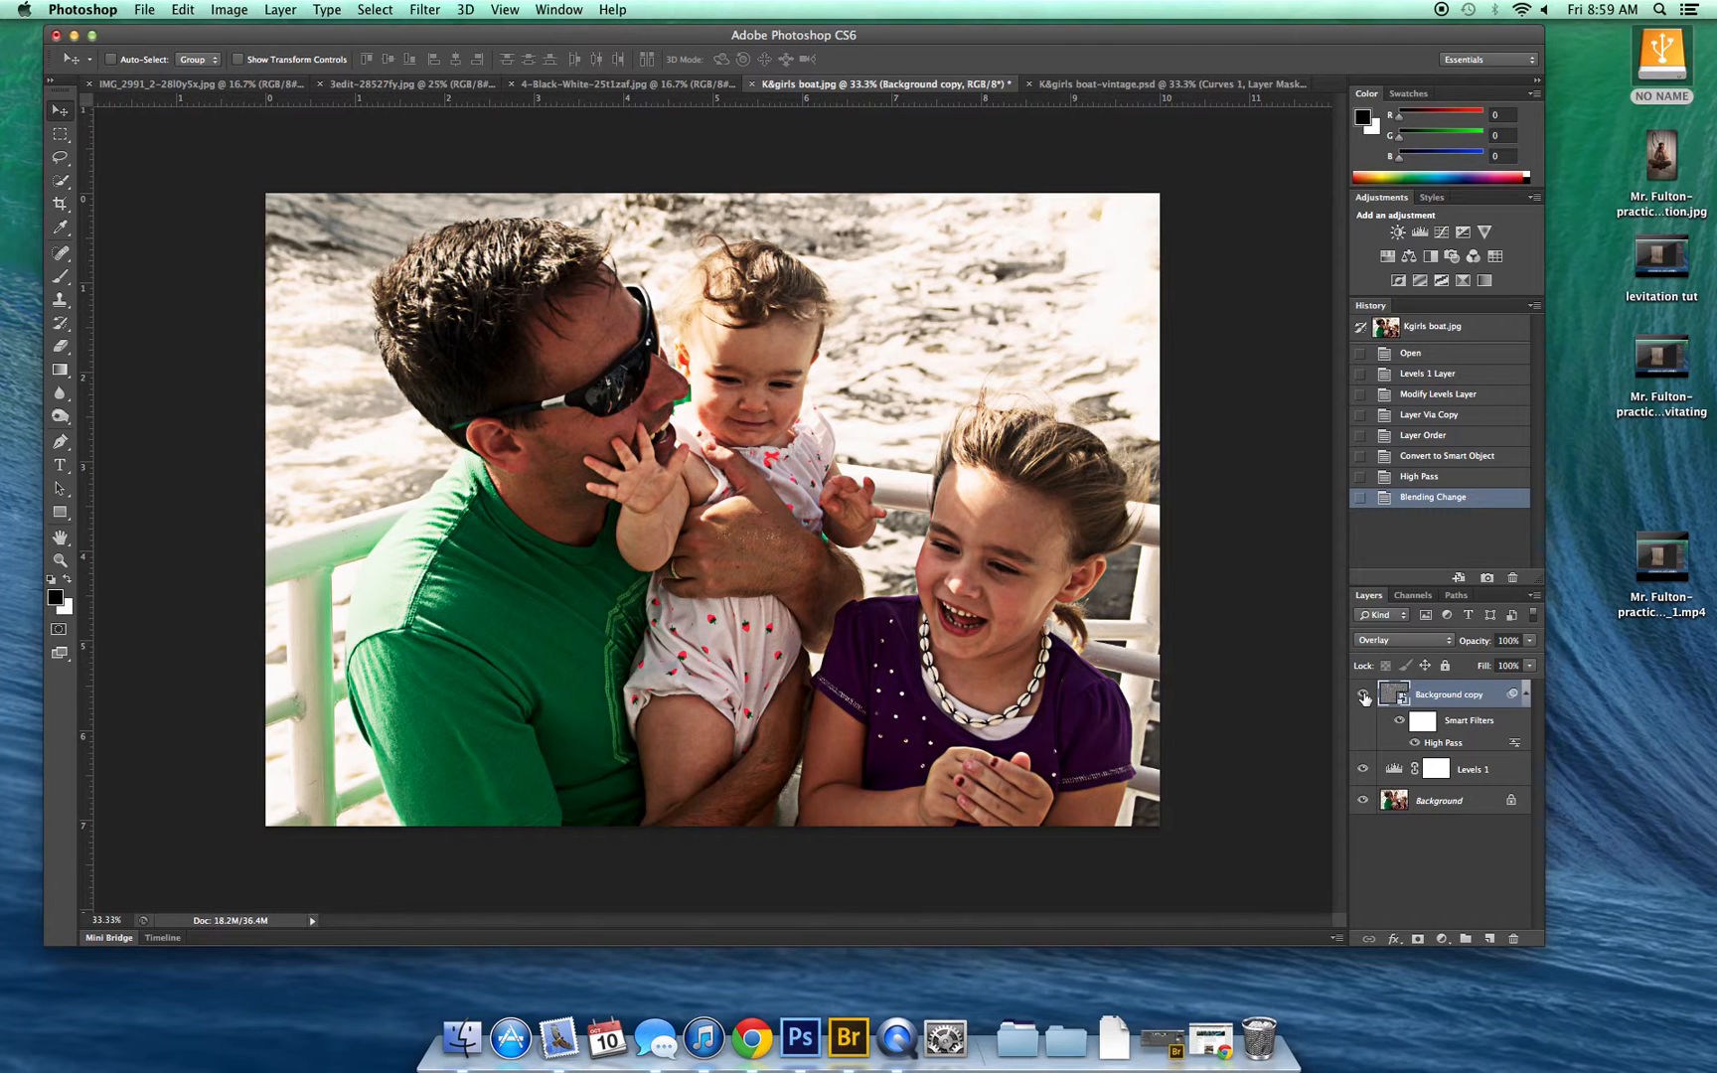
Add a Brightness/Contrast adjustment layer directly above the Background layer and set its contrast to -20
{"action": "left_click", "coordinate": [1455, 808]}
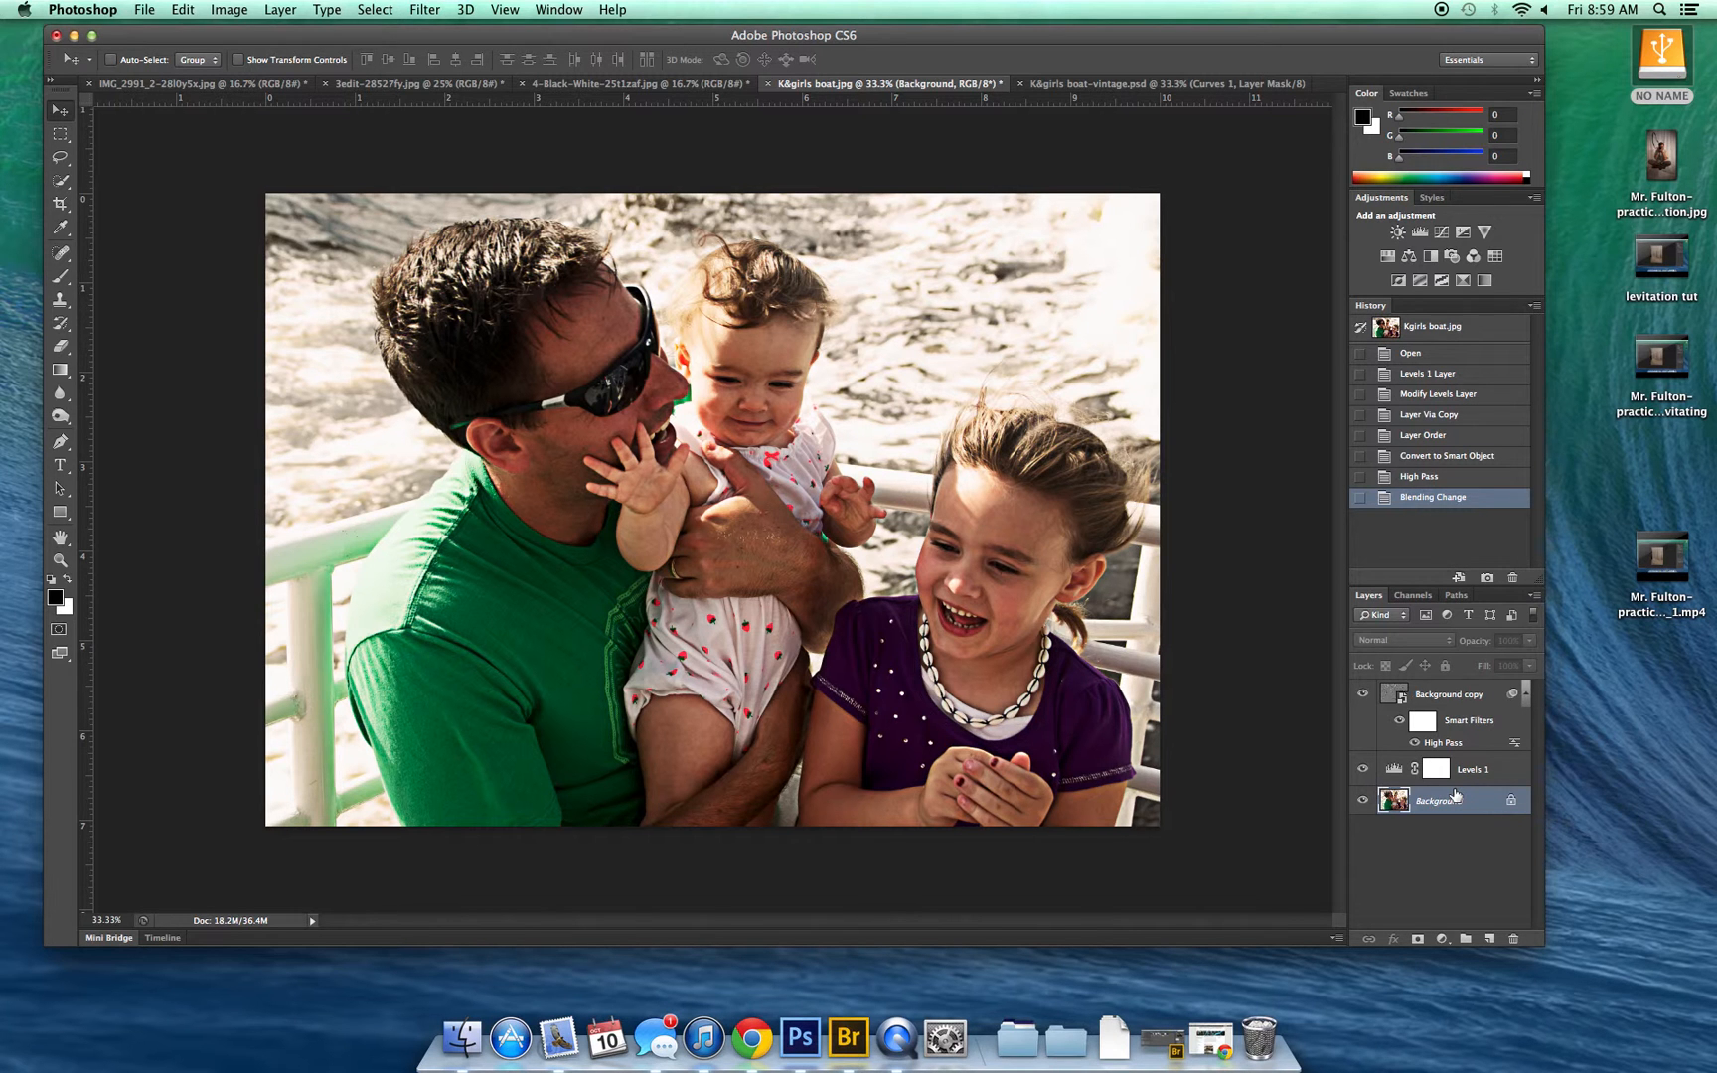
{"action": "left_click", "coordinate": [1398, 232]}
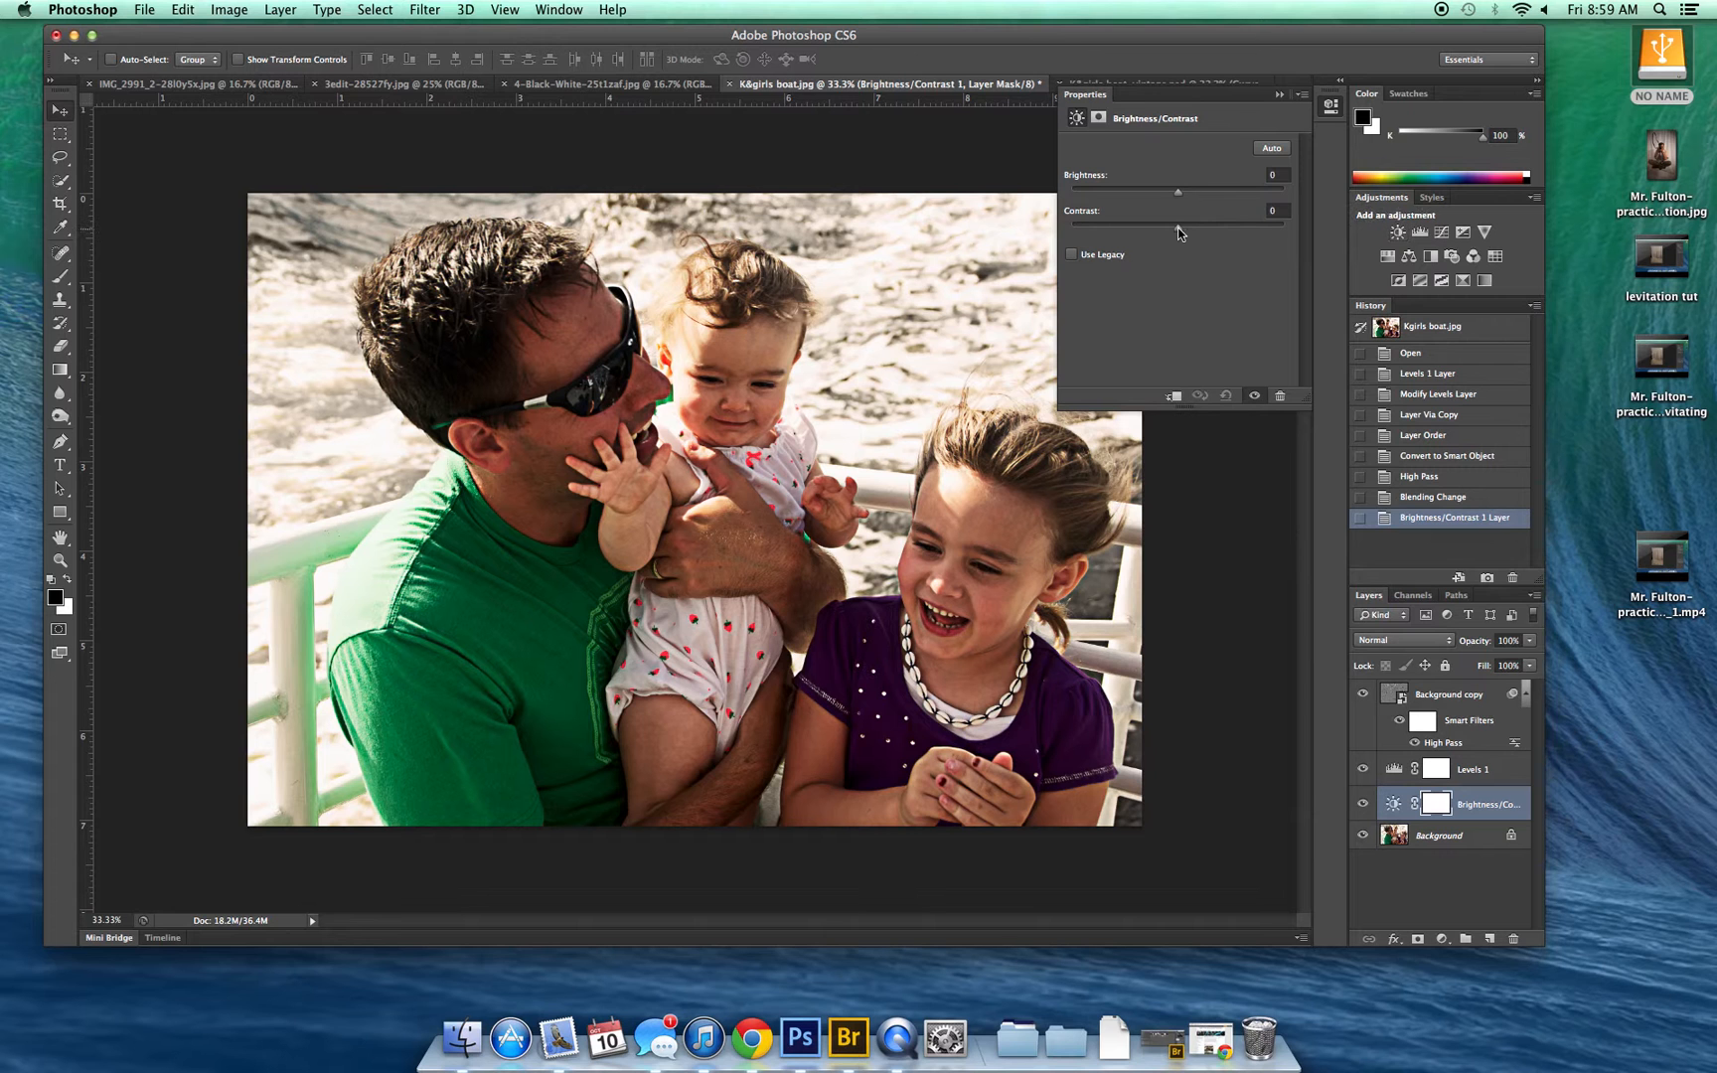
{"action": "left_click_drag", "start_coordinate": [1165, 227], "coordinate": [1156, 226]}
{"action": "left_click_drag", "start_coordinate": [1141, 225], "coordinate": [1138, 224]}
{"action": "left_click_drag", "start_coordinate": [1135, 224], "coordinate": [1134, 224]}
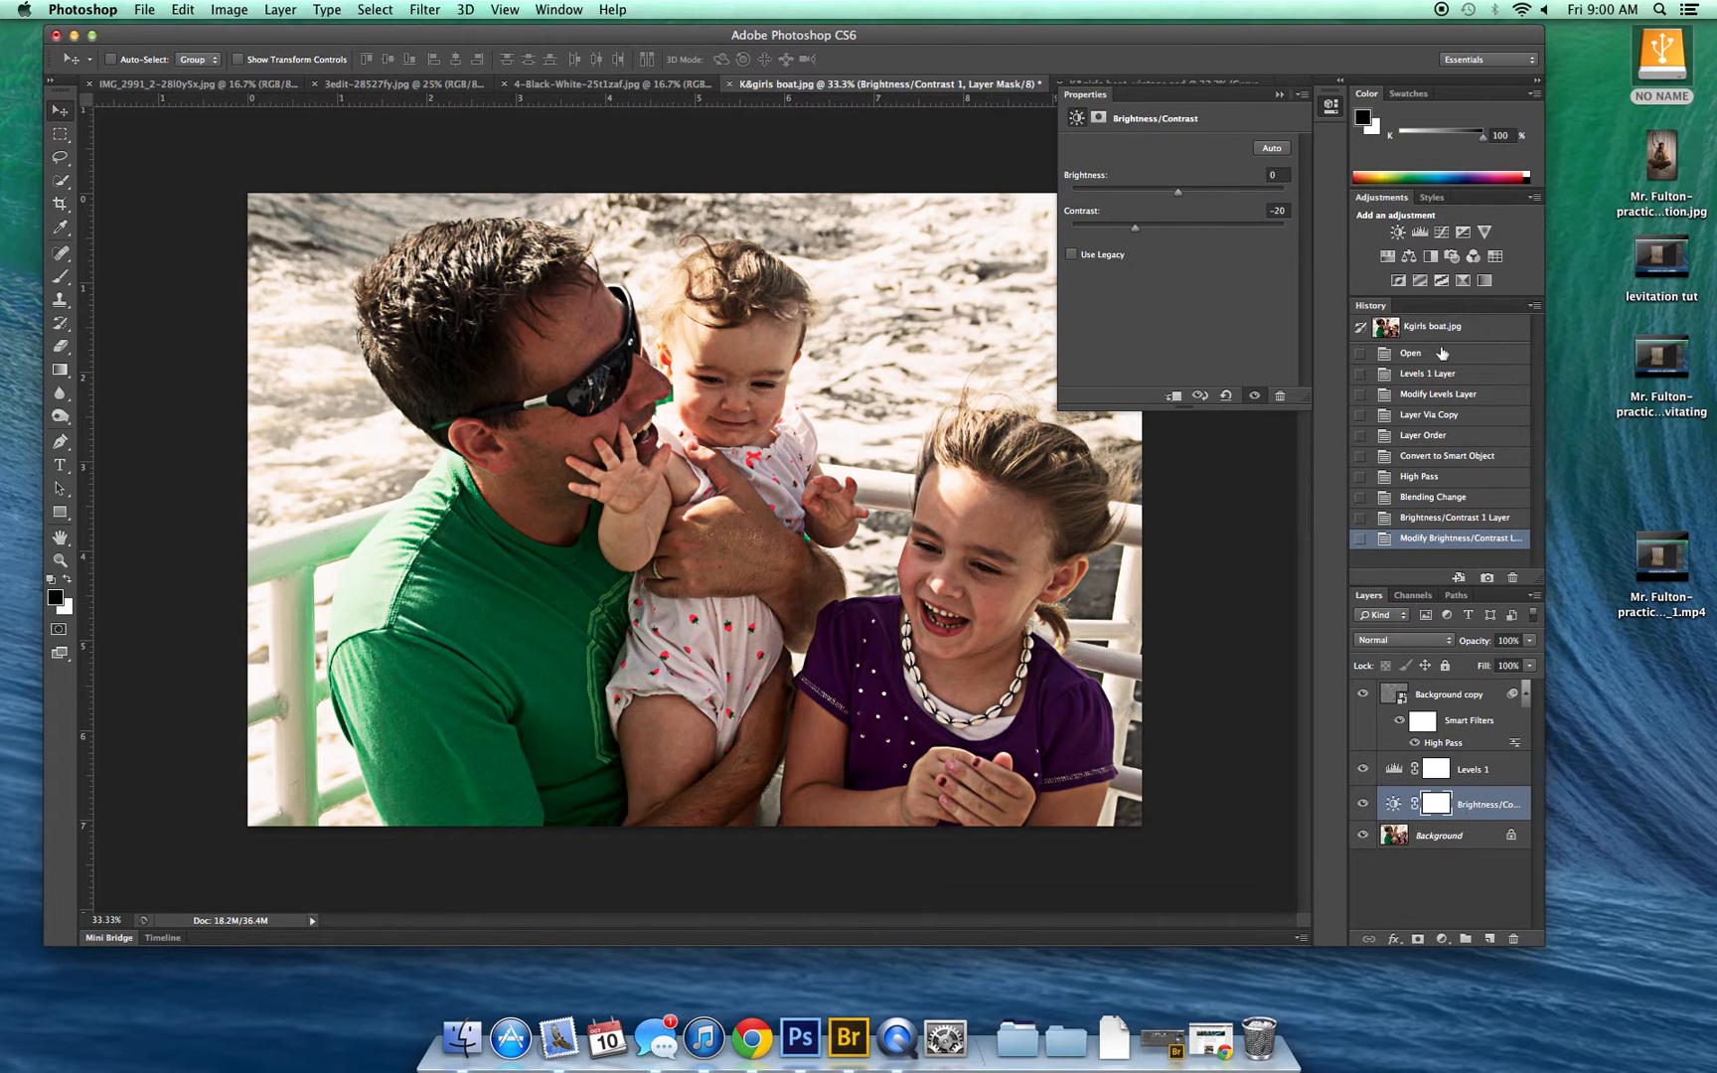
Add a Curves adjustment layer and shape the Red channel into a slight S-curve with raised highlights and lowered shadows
{"action": "left_click", "coordinate": [1439, 239]}
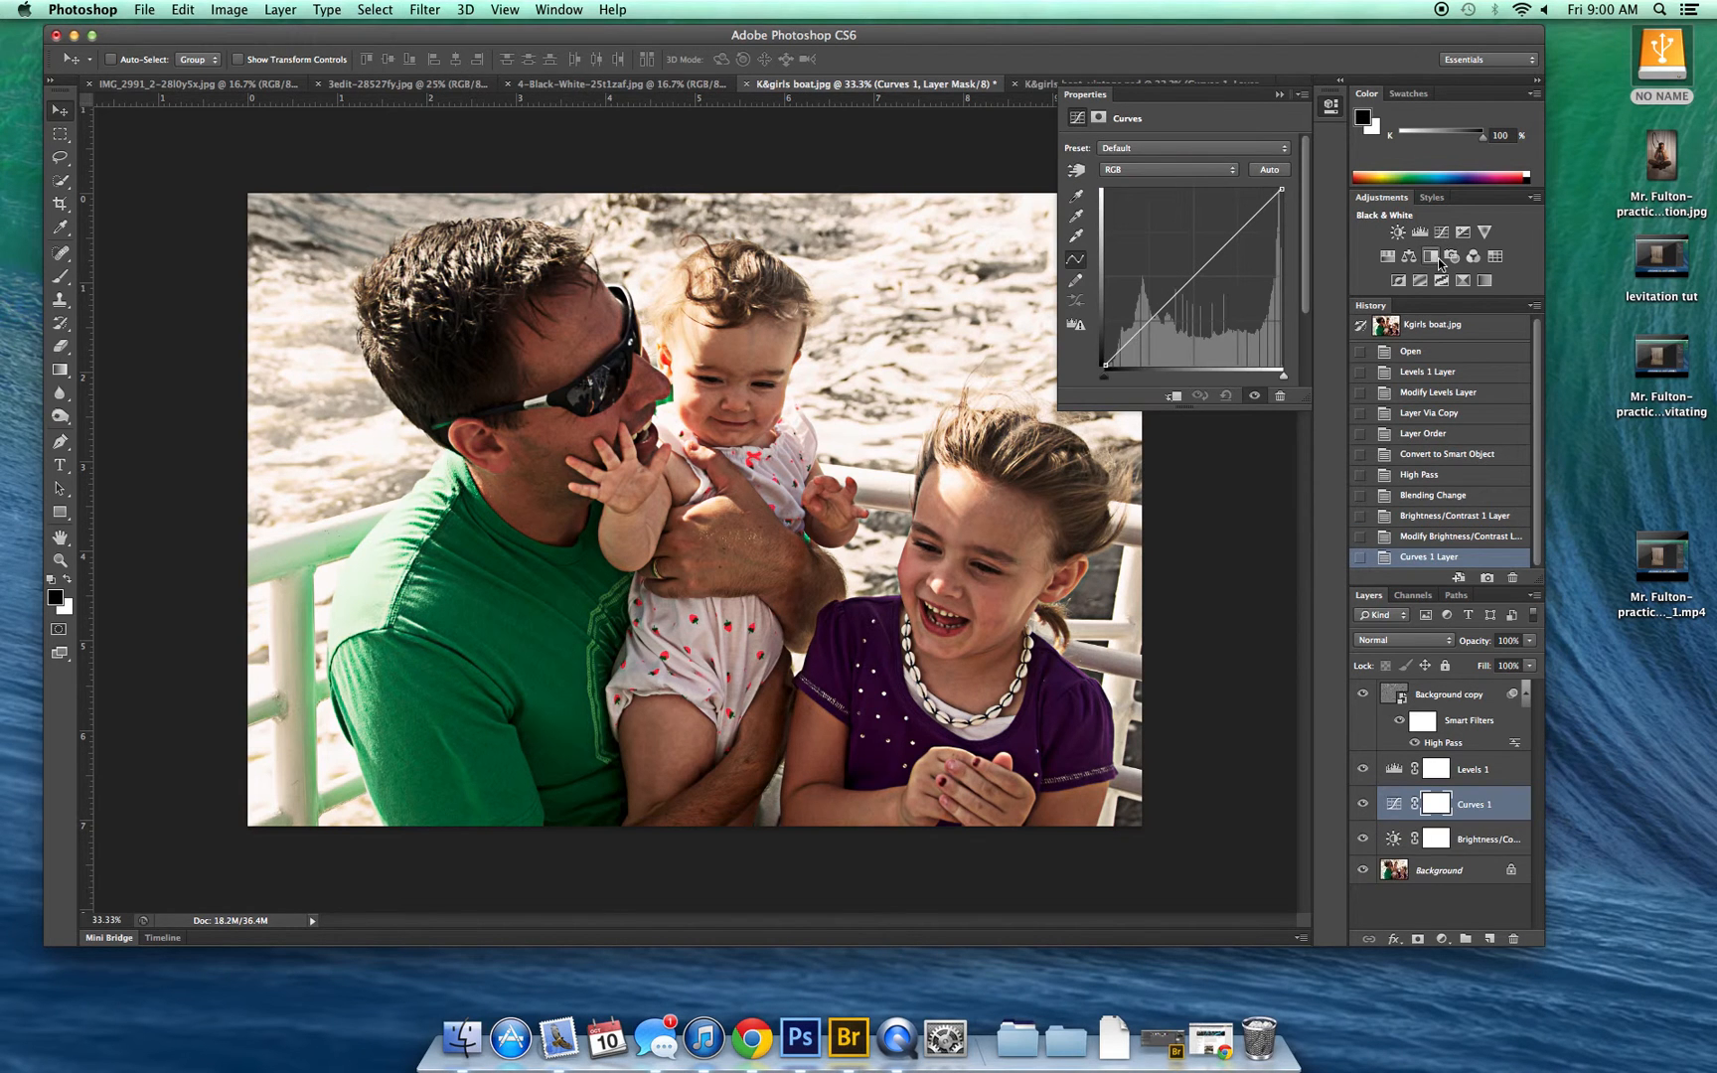
{"action": "left_click", "coordinate": [1161, 176]}
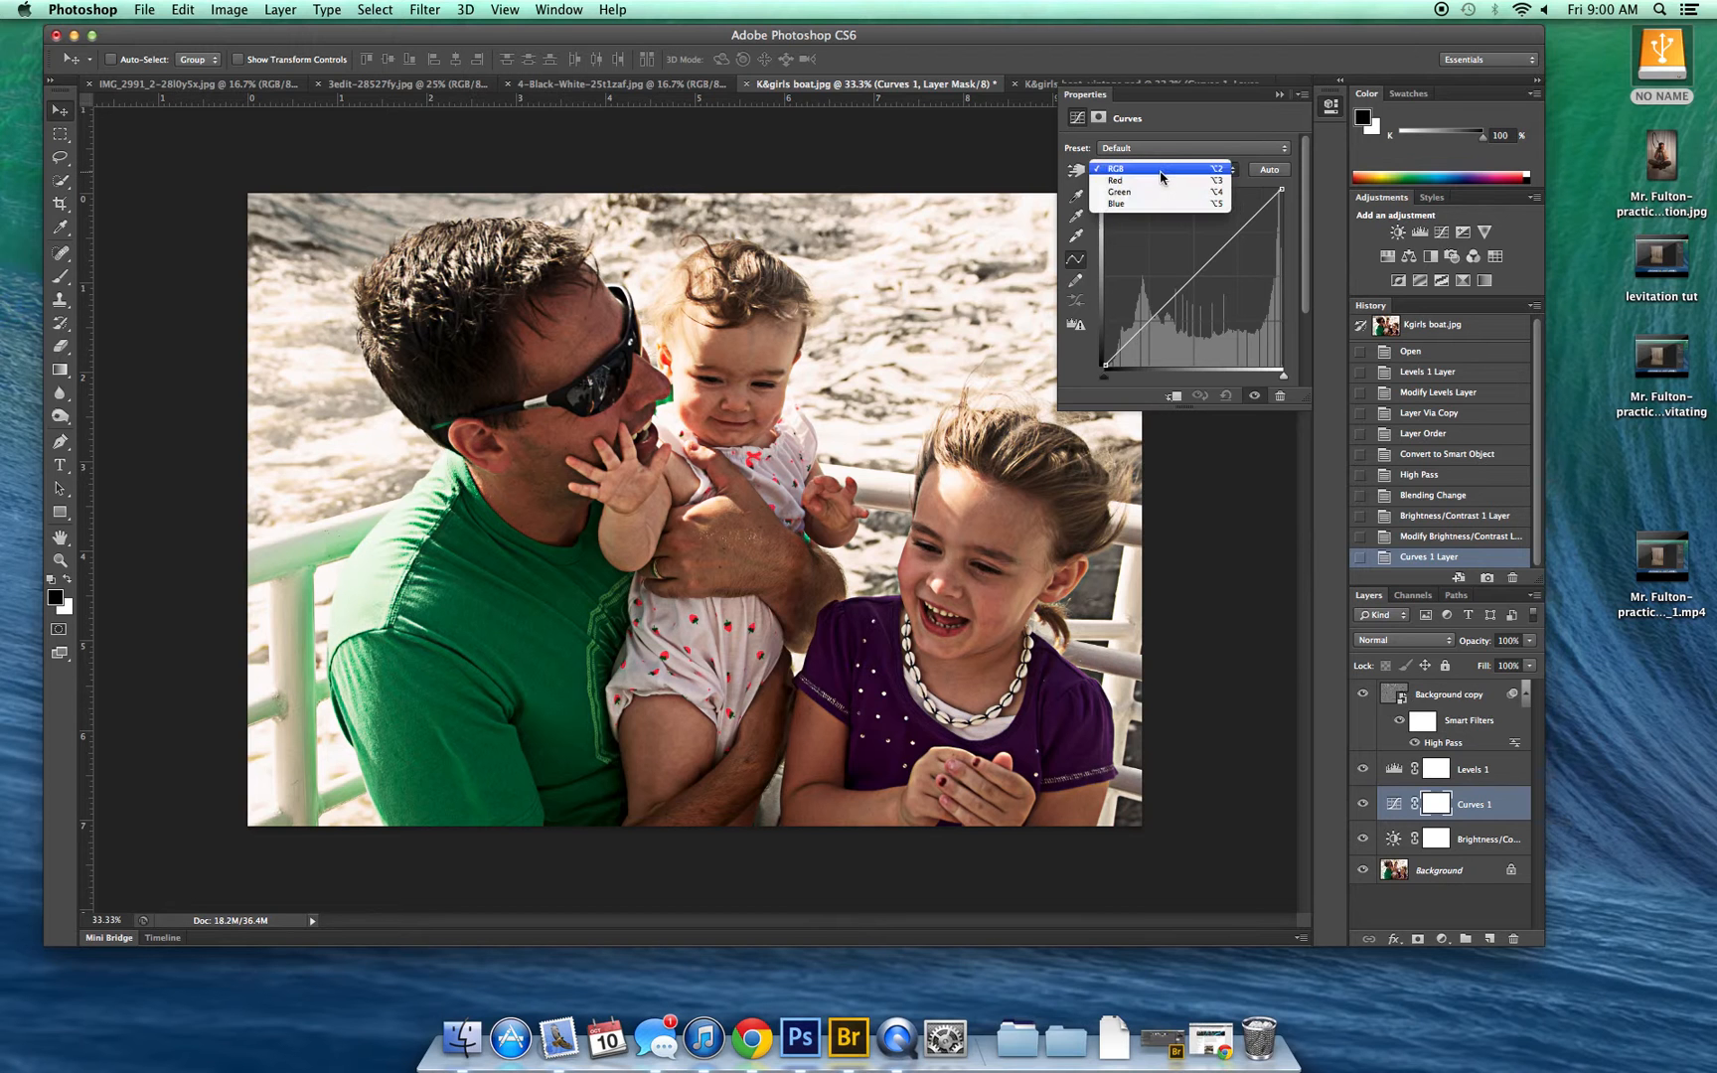
{"action": "left_click", "coordinate": [1157, 179]}
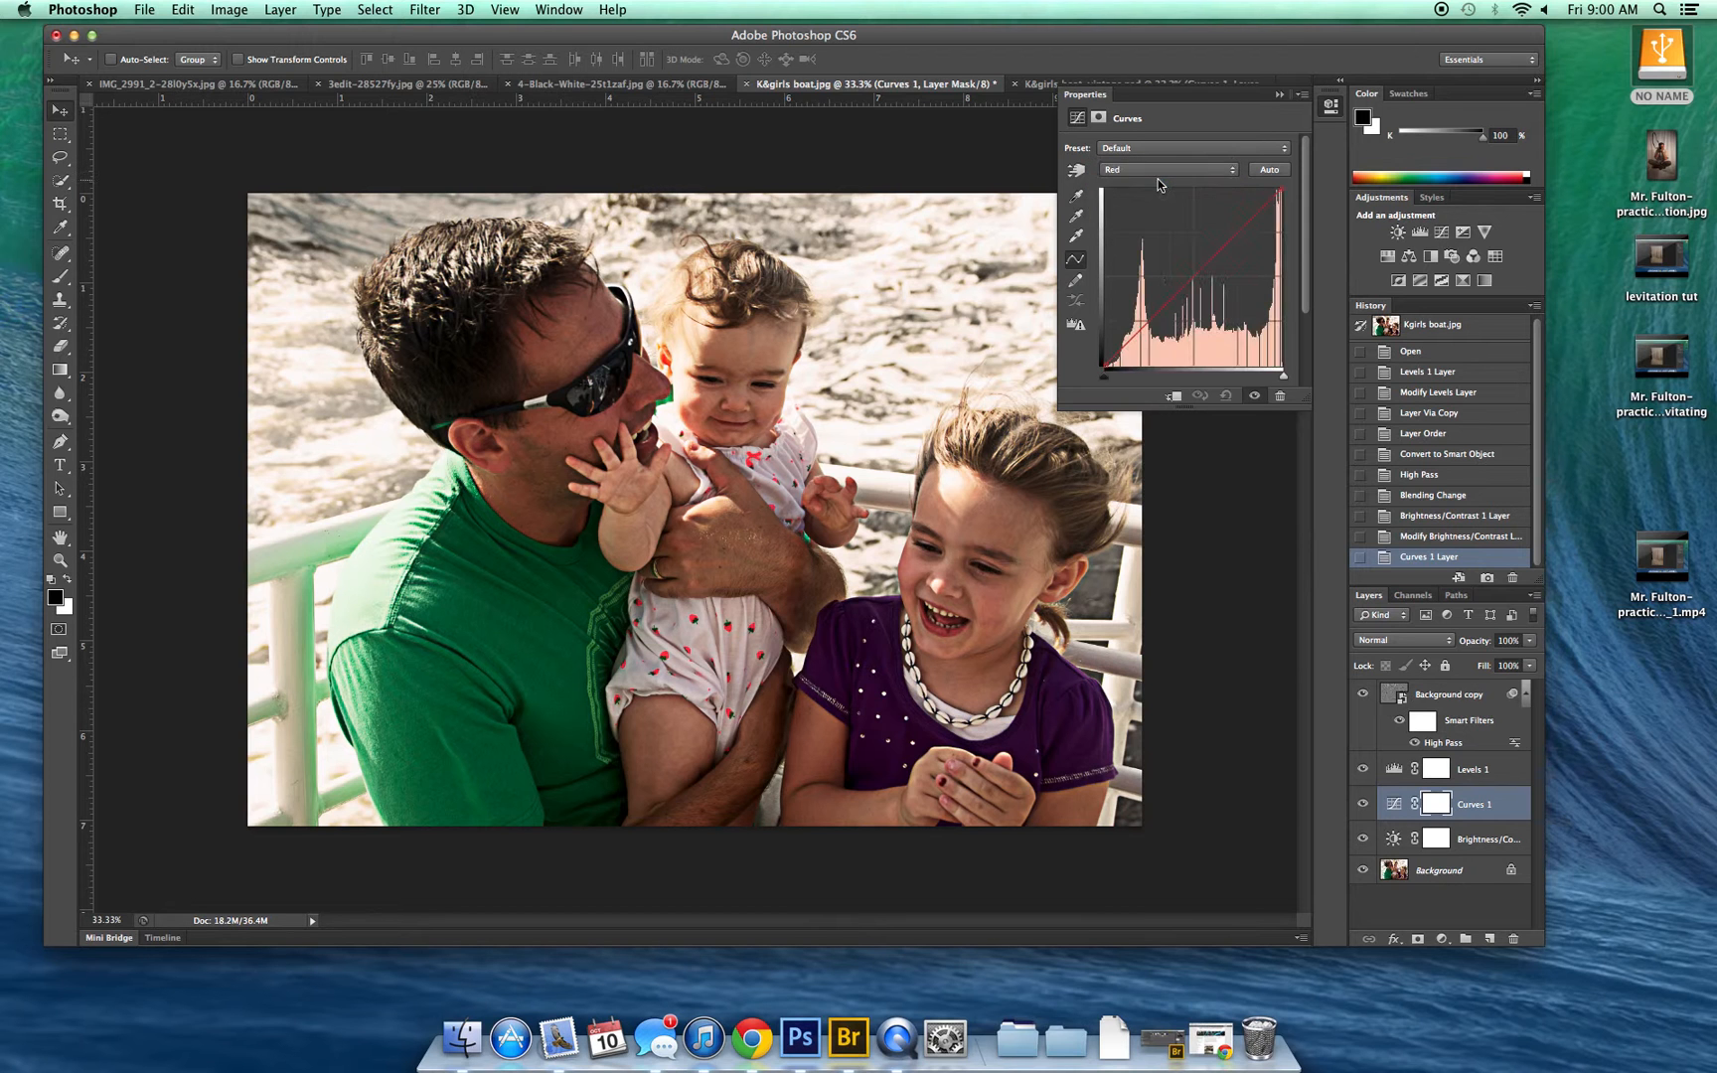
{"action": "left_click", "coordinate": [1239, 233]}
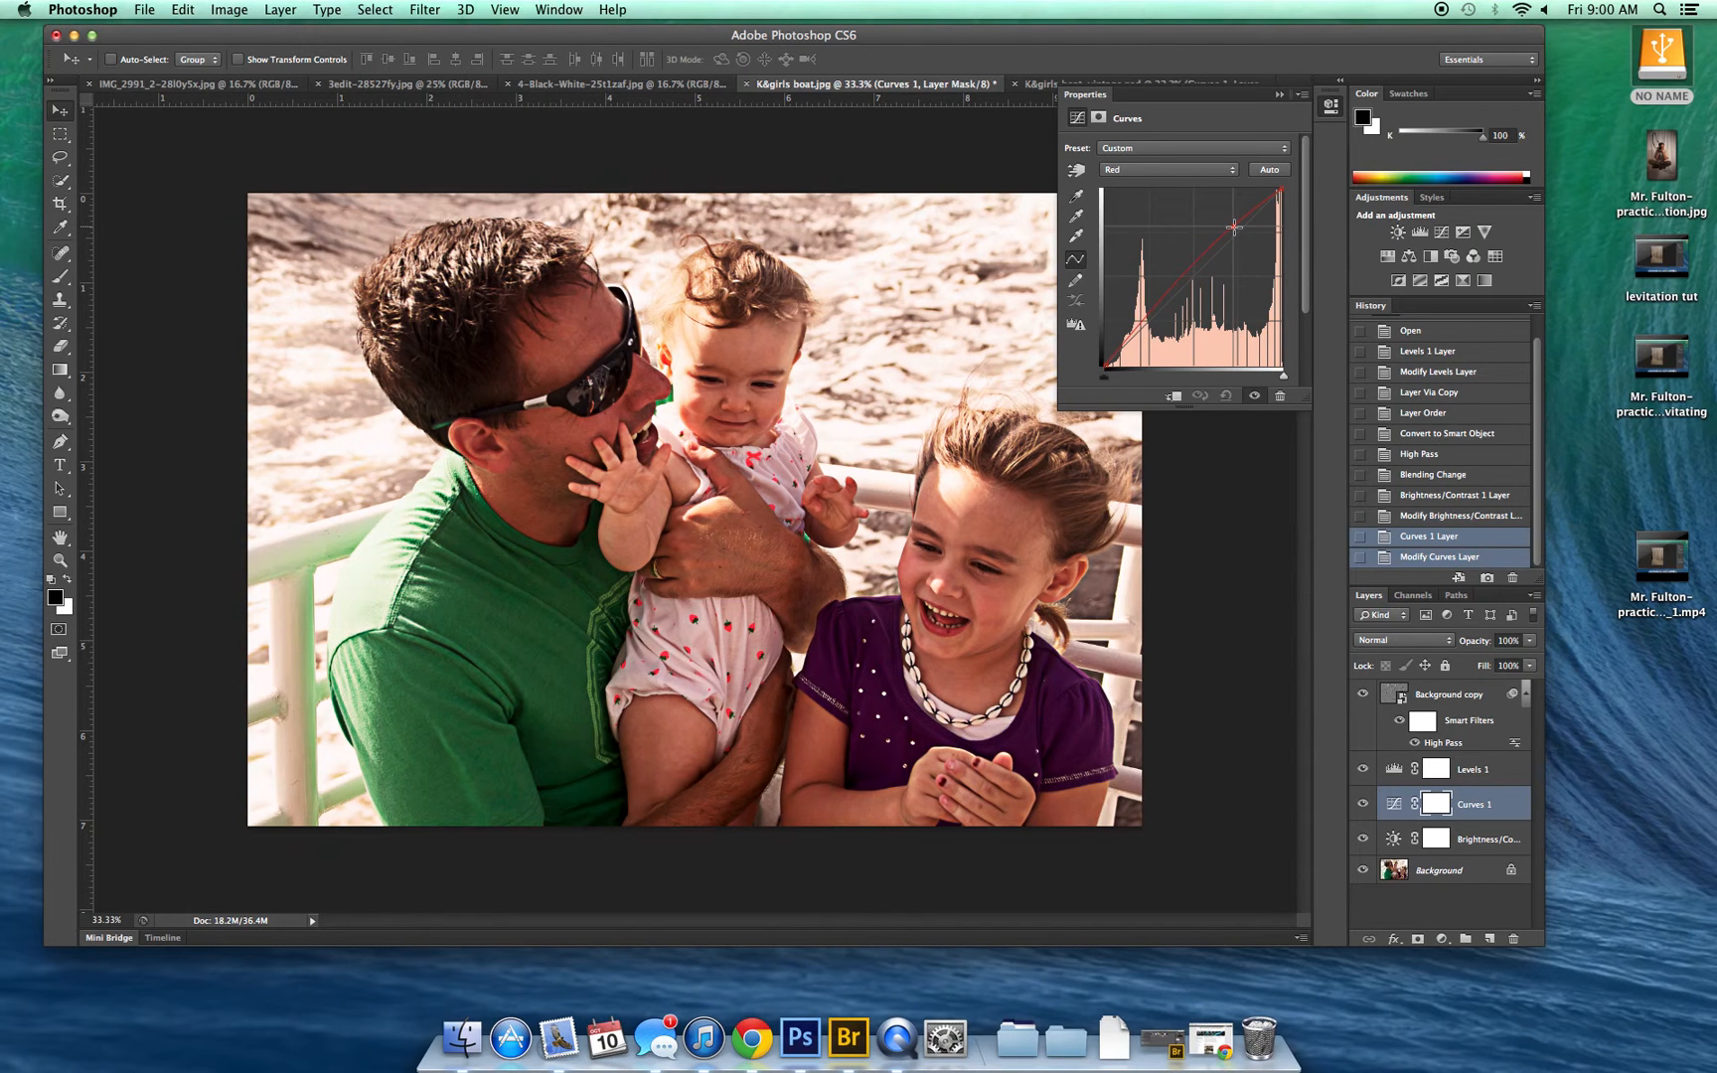
{"action": "left_click", "coordinate": [1233, 227]}
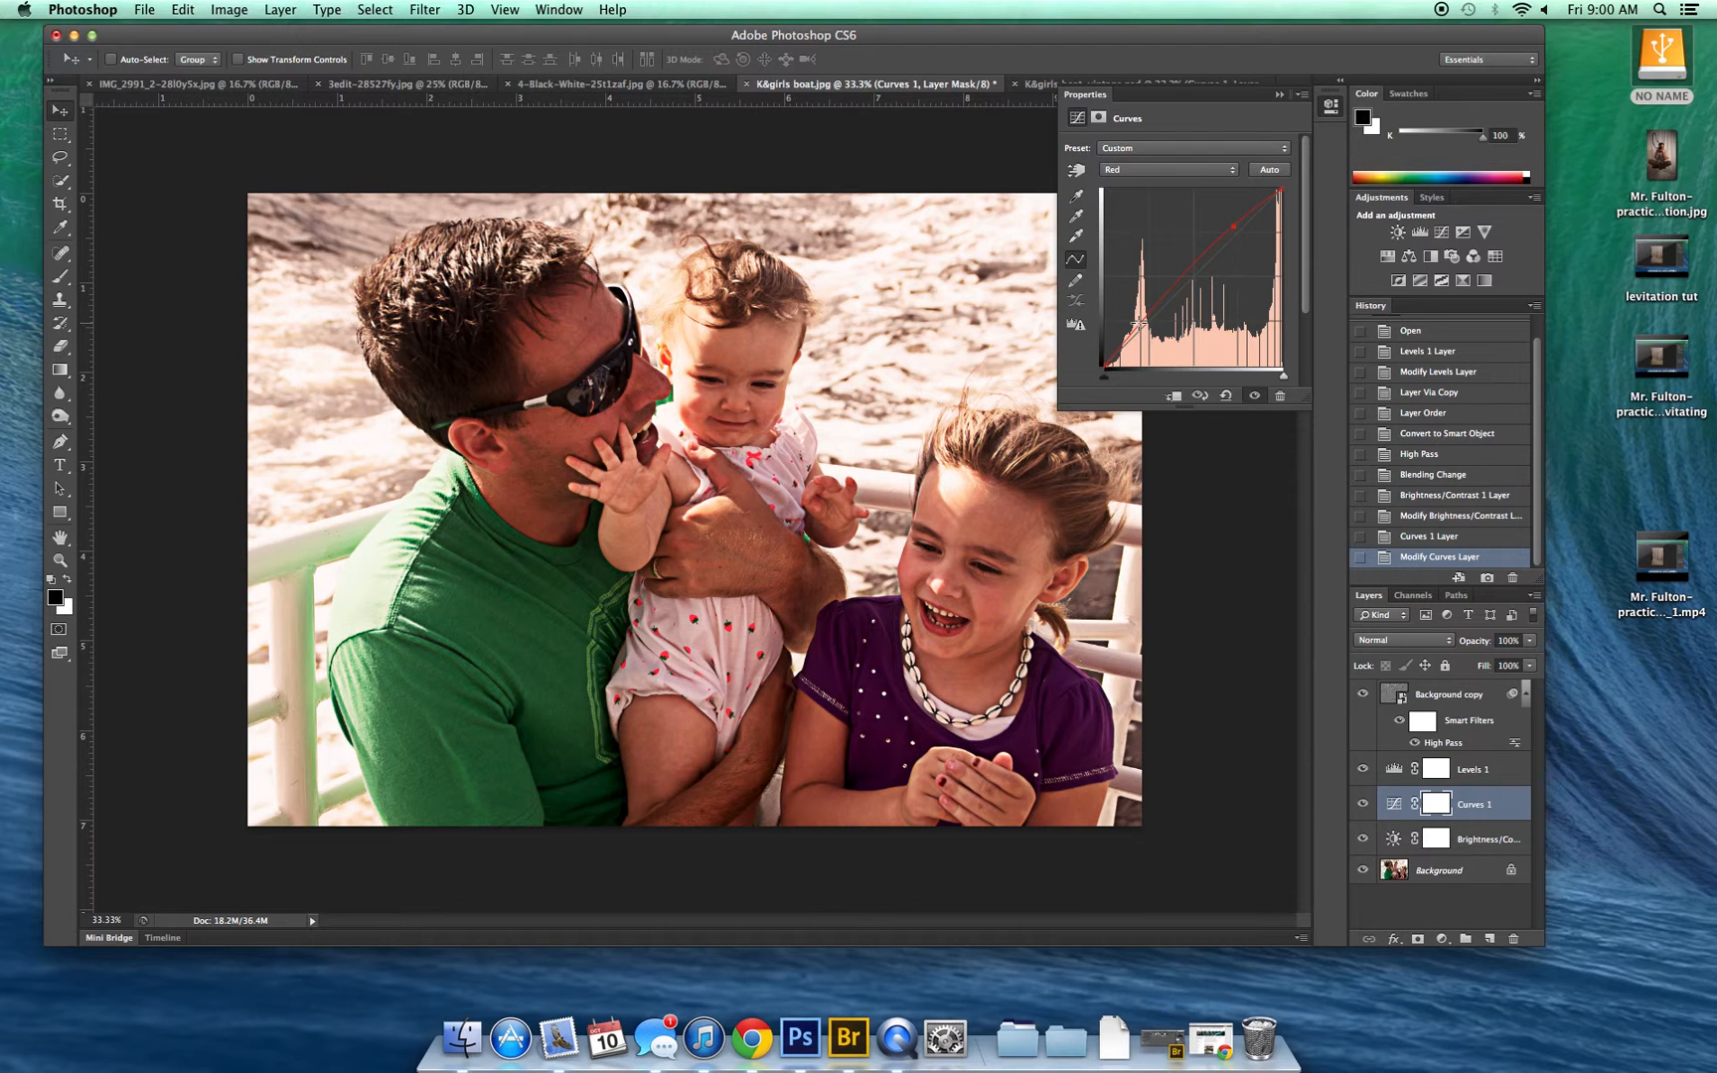
{"action": "left_click_drag", "start_coordinate": [1141, 326], "coordinate": [1146, 330]}
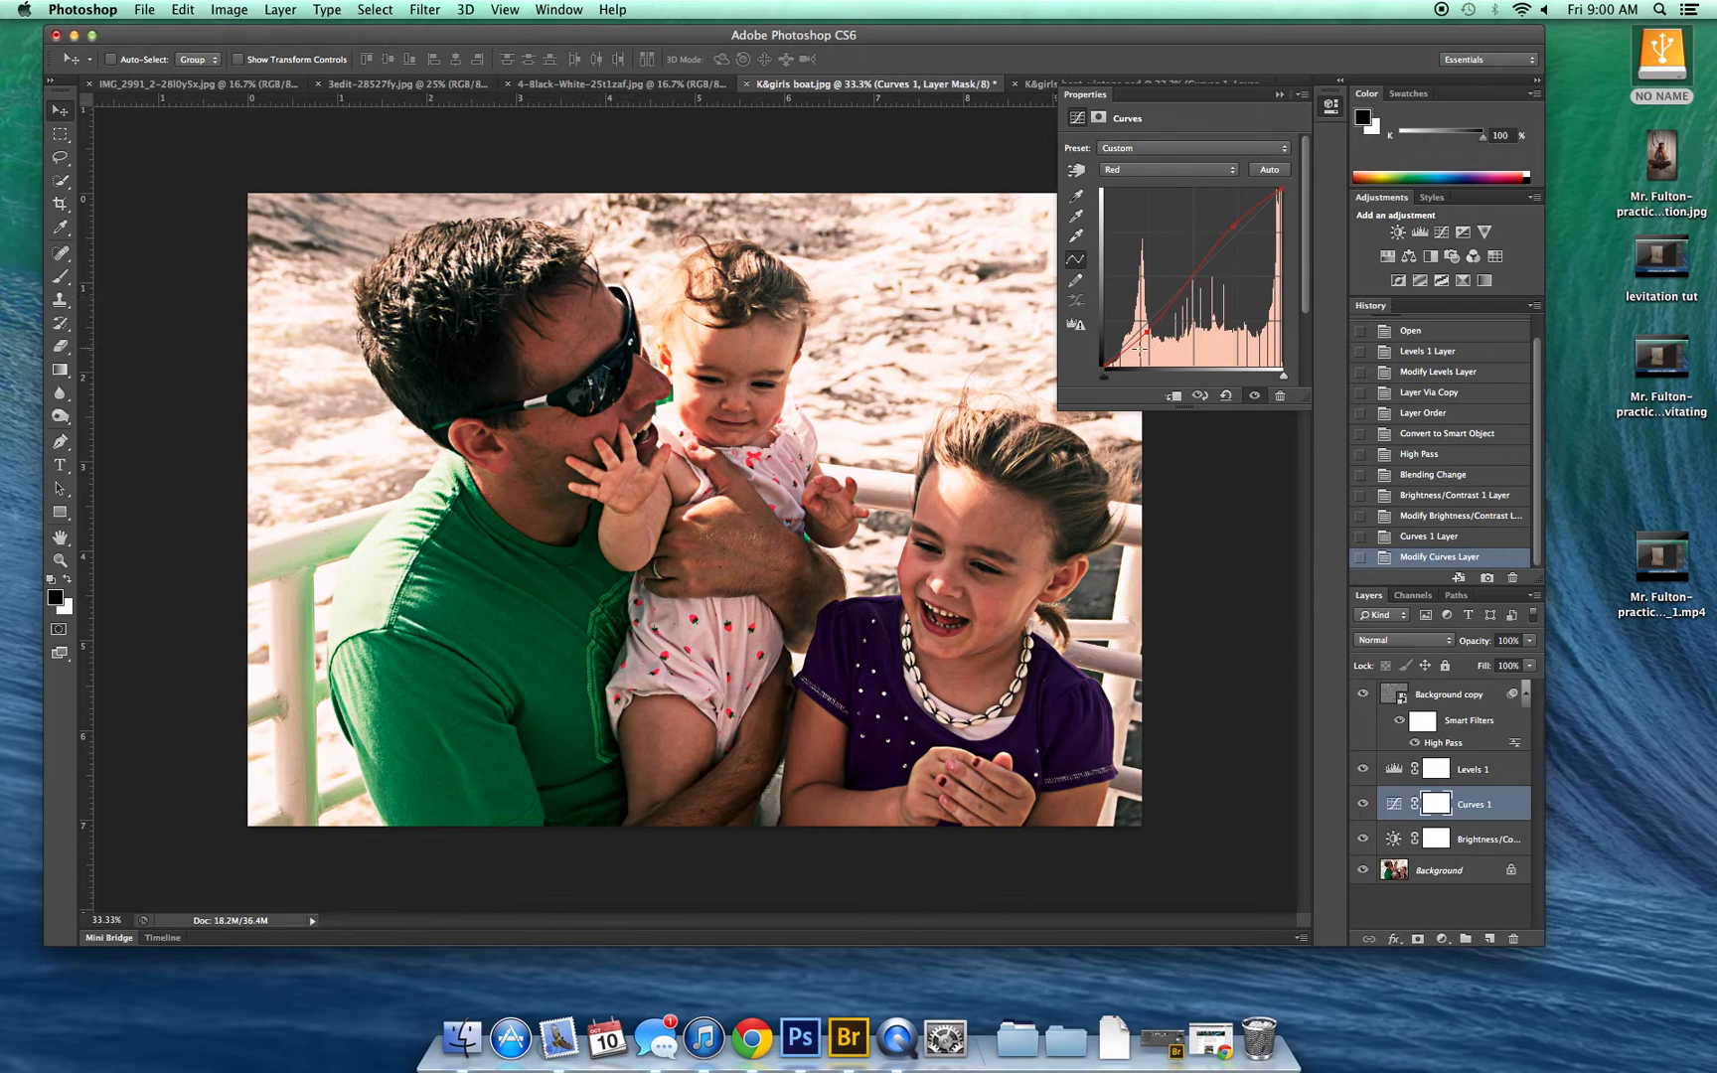
{"action": "left_click_drag", "start_coordinate": [1148, 332], "coordinate": [1150, 334]}
Shape the Green channel of the Curves adjustment into a slight S-curve with raised highlights, an anchored midpoint and lowered shadows
{"action": "left_click", "coordinate": [1144, 170]}
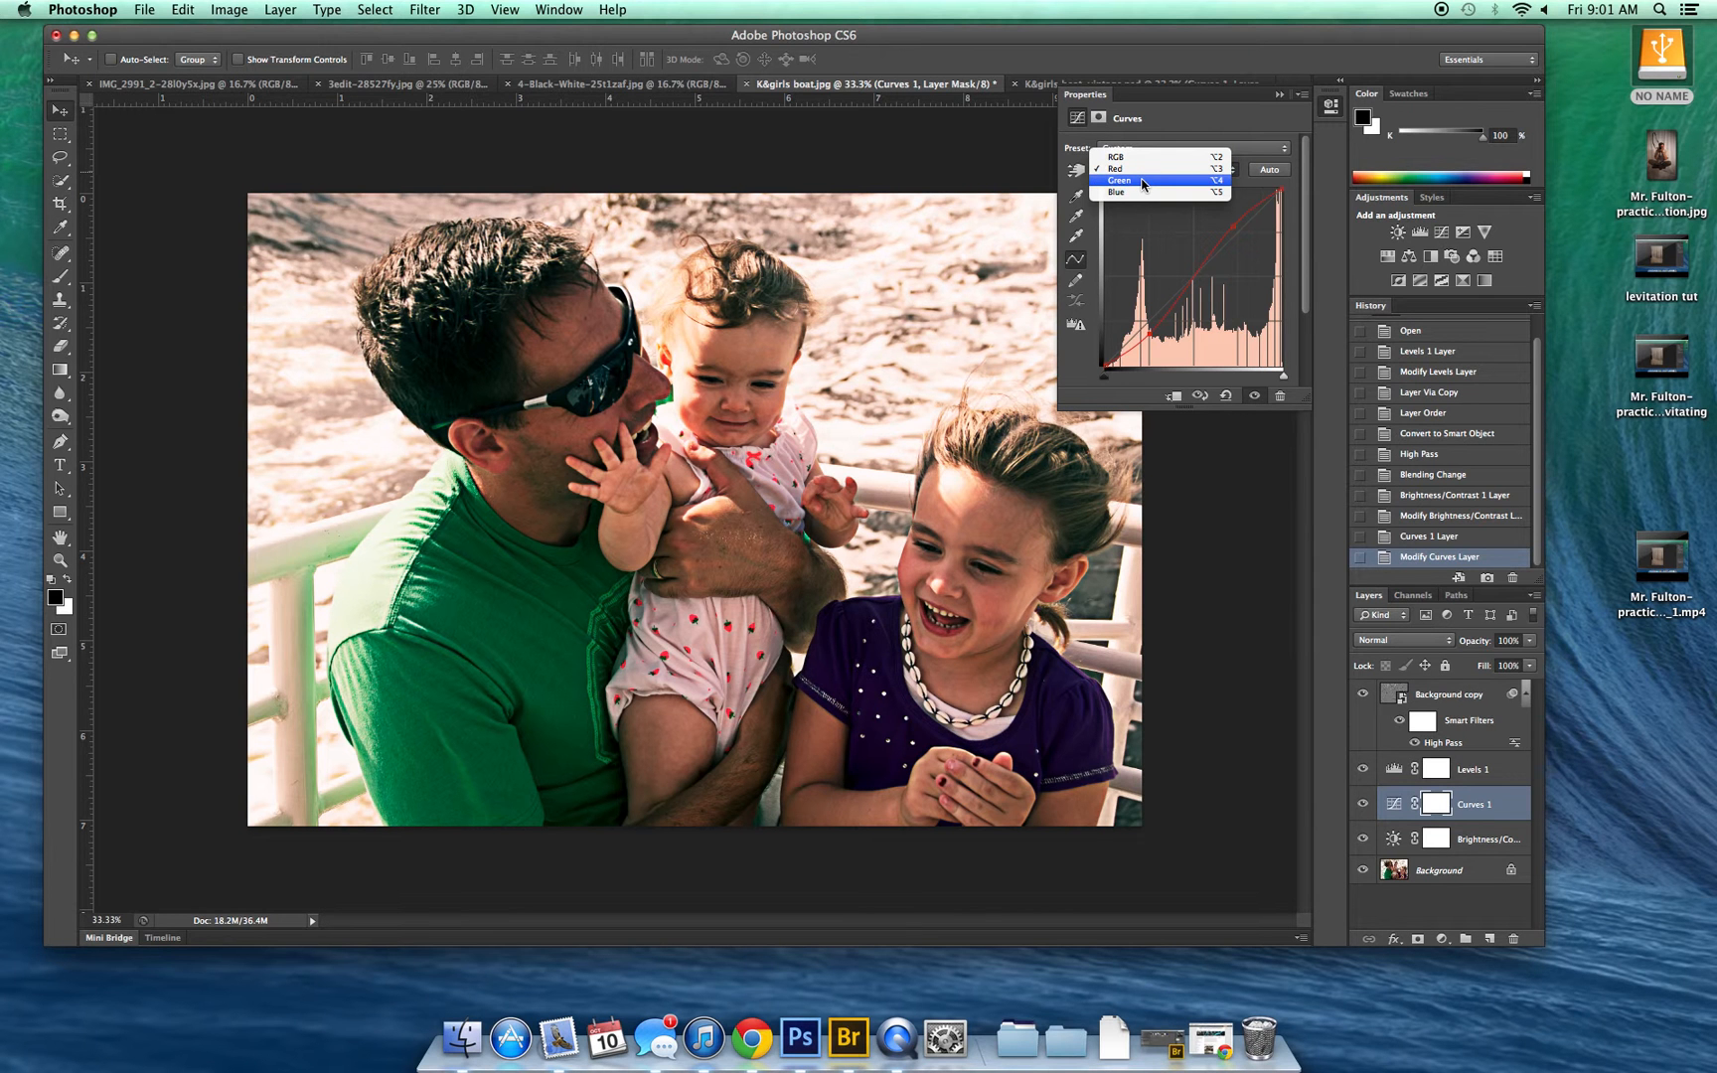
{"action": "left_click", "coordinate": [1142, 180]}
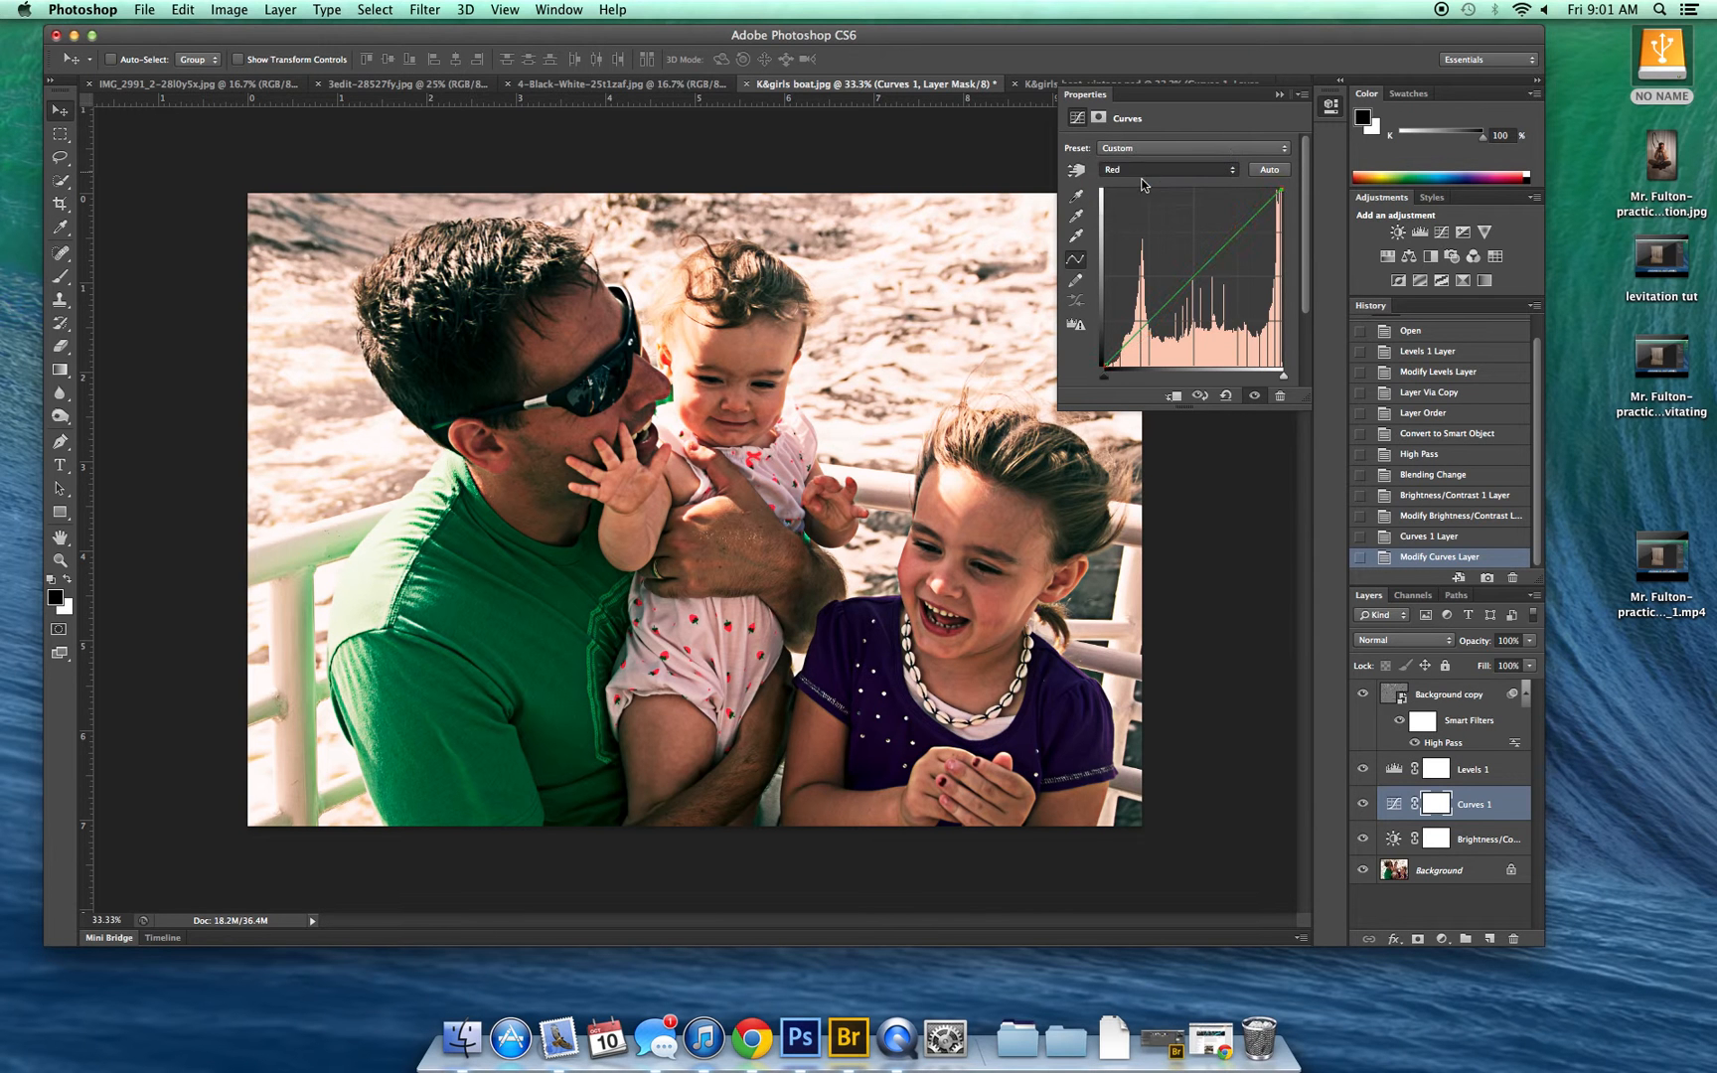
{"action": "left_click_drag", "start_coordinate": [1240, 230], "coordinate": [1231, 226]}
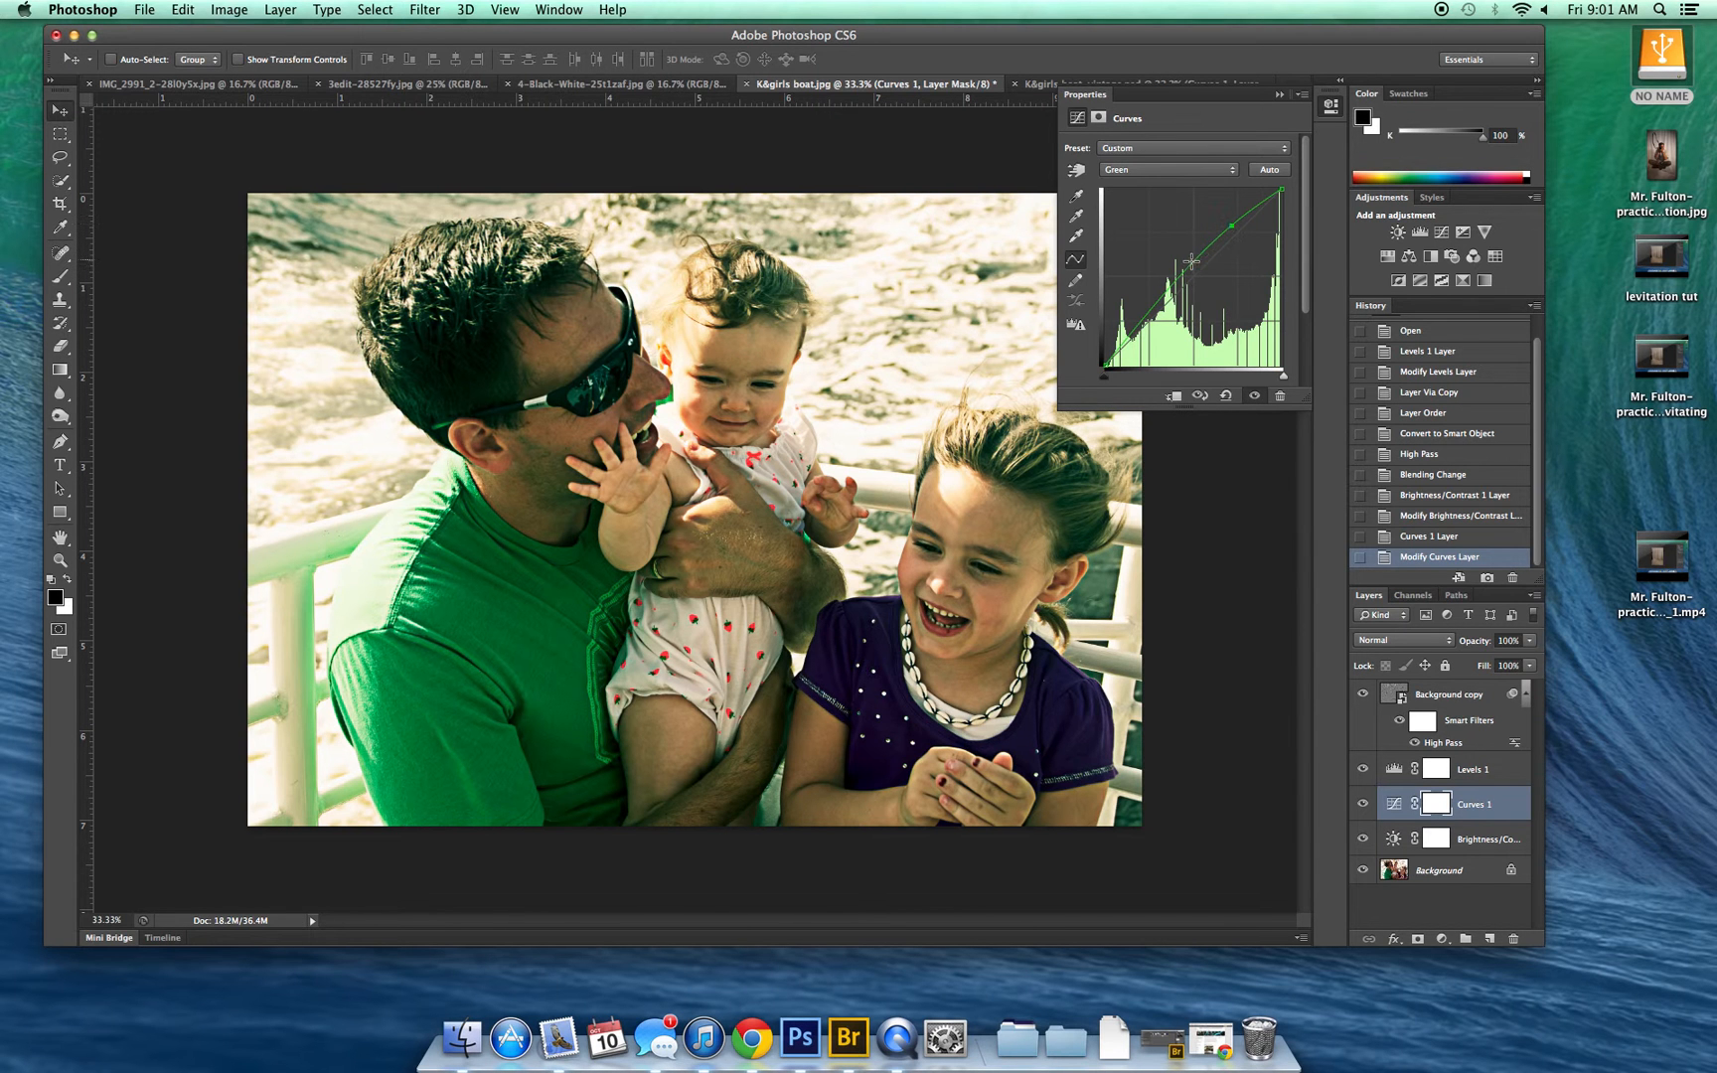
{"action": "left_click_drag", "start_coordinate": [1192, 261], "coordinate": [1194, 275]}
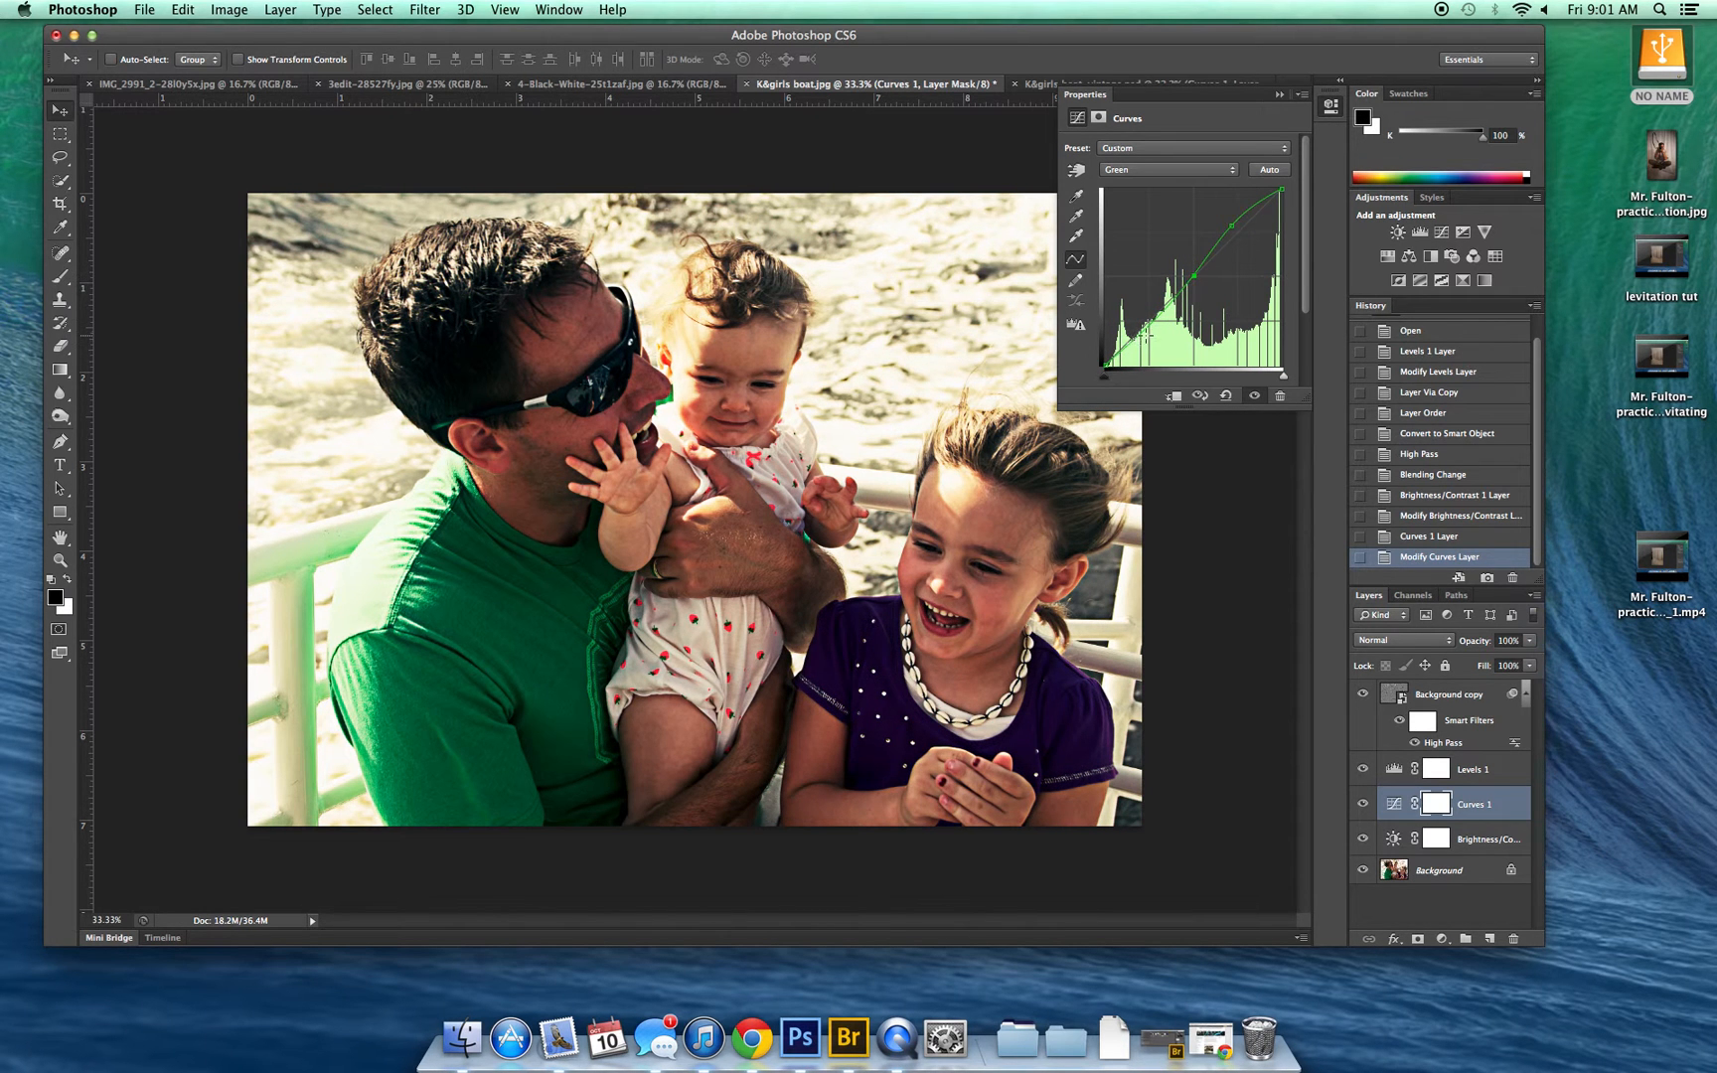
{"action": "left_click_drag", "start_coordinate": [1150, 326], "coordinate": [1153, 334]}
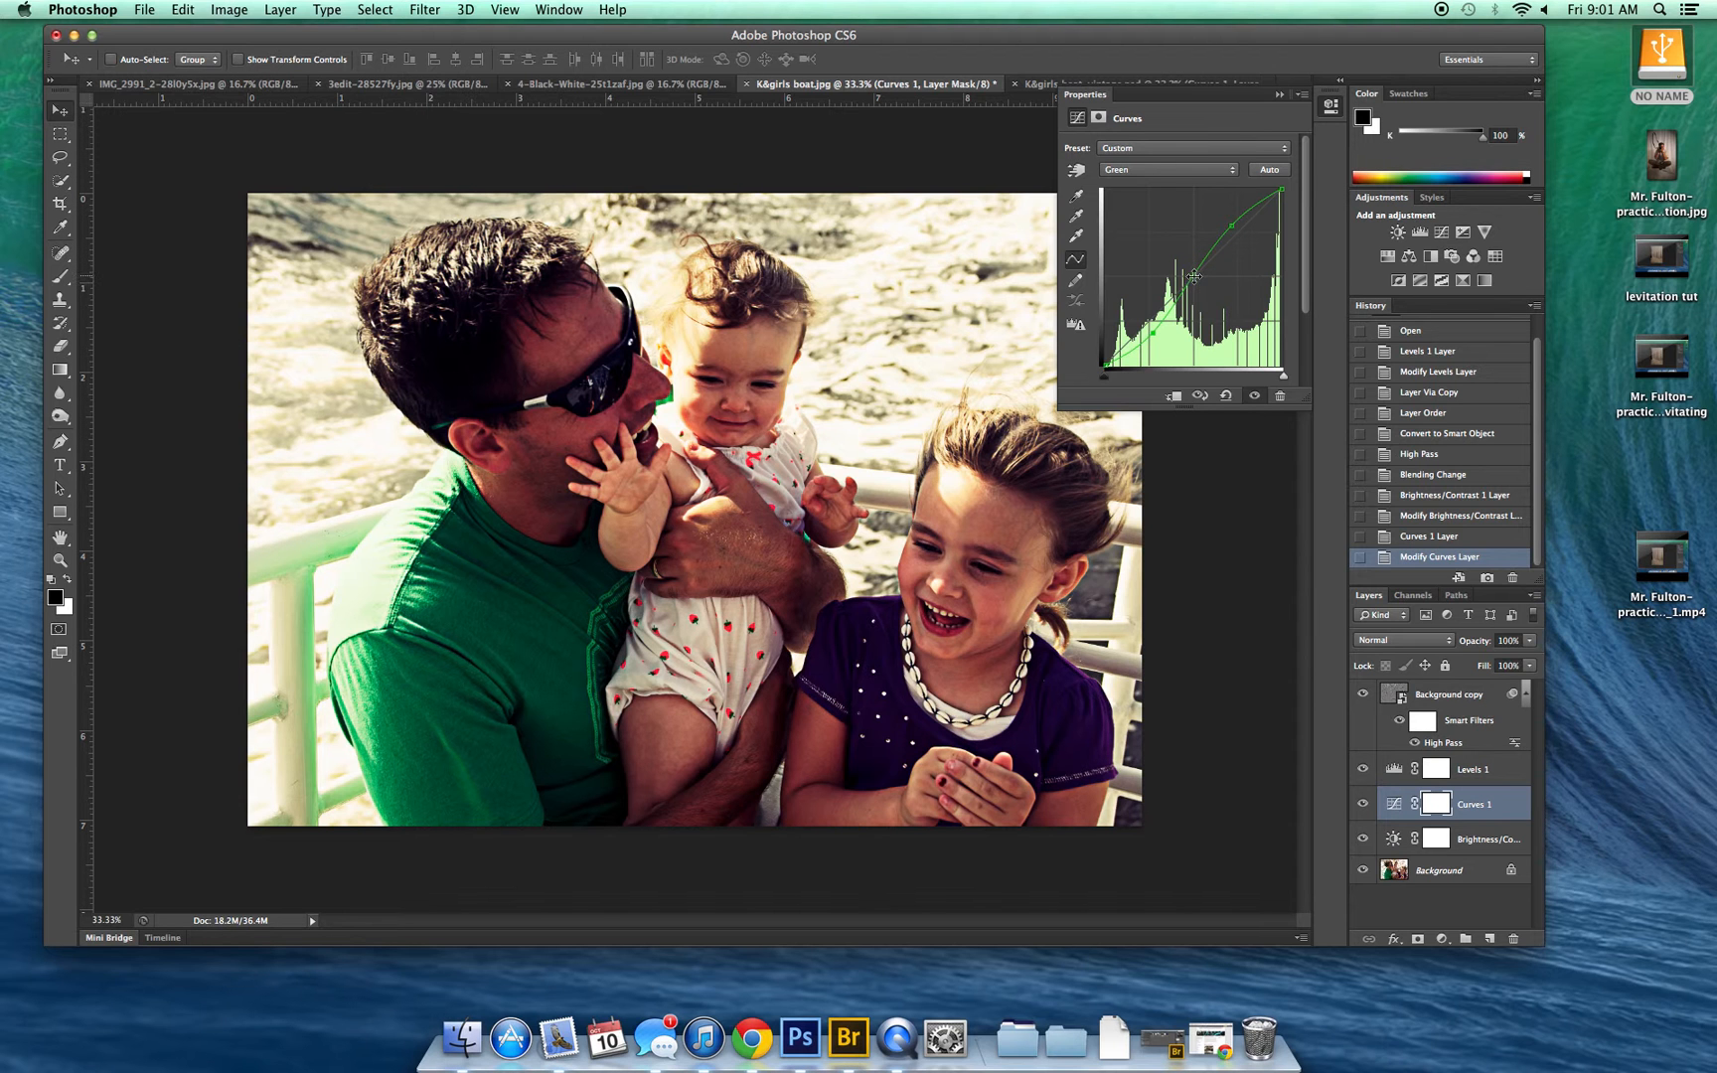
Shape the Blue channel of the Curves adjustment into a slight inverse S-curve with lowered highlights and raised shadows, then return to RGB
{"action": "left_click", "coordinate": [1176, 172]}
{"action": "left_click", "coordinate": [1179, 188]}
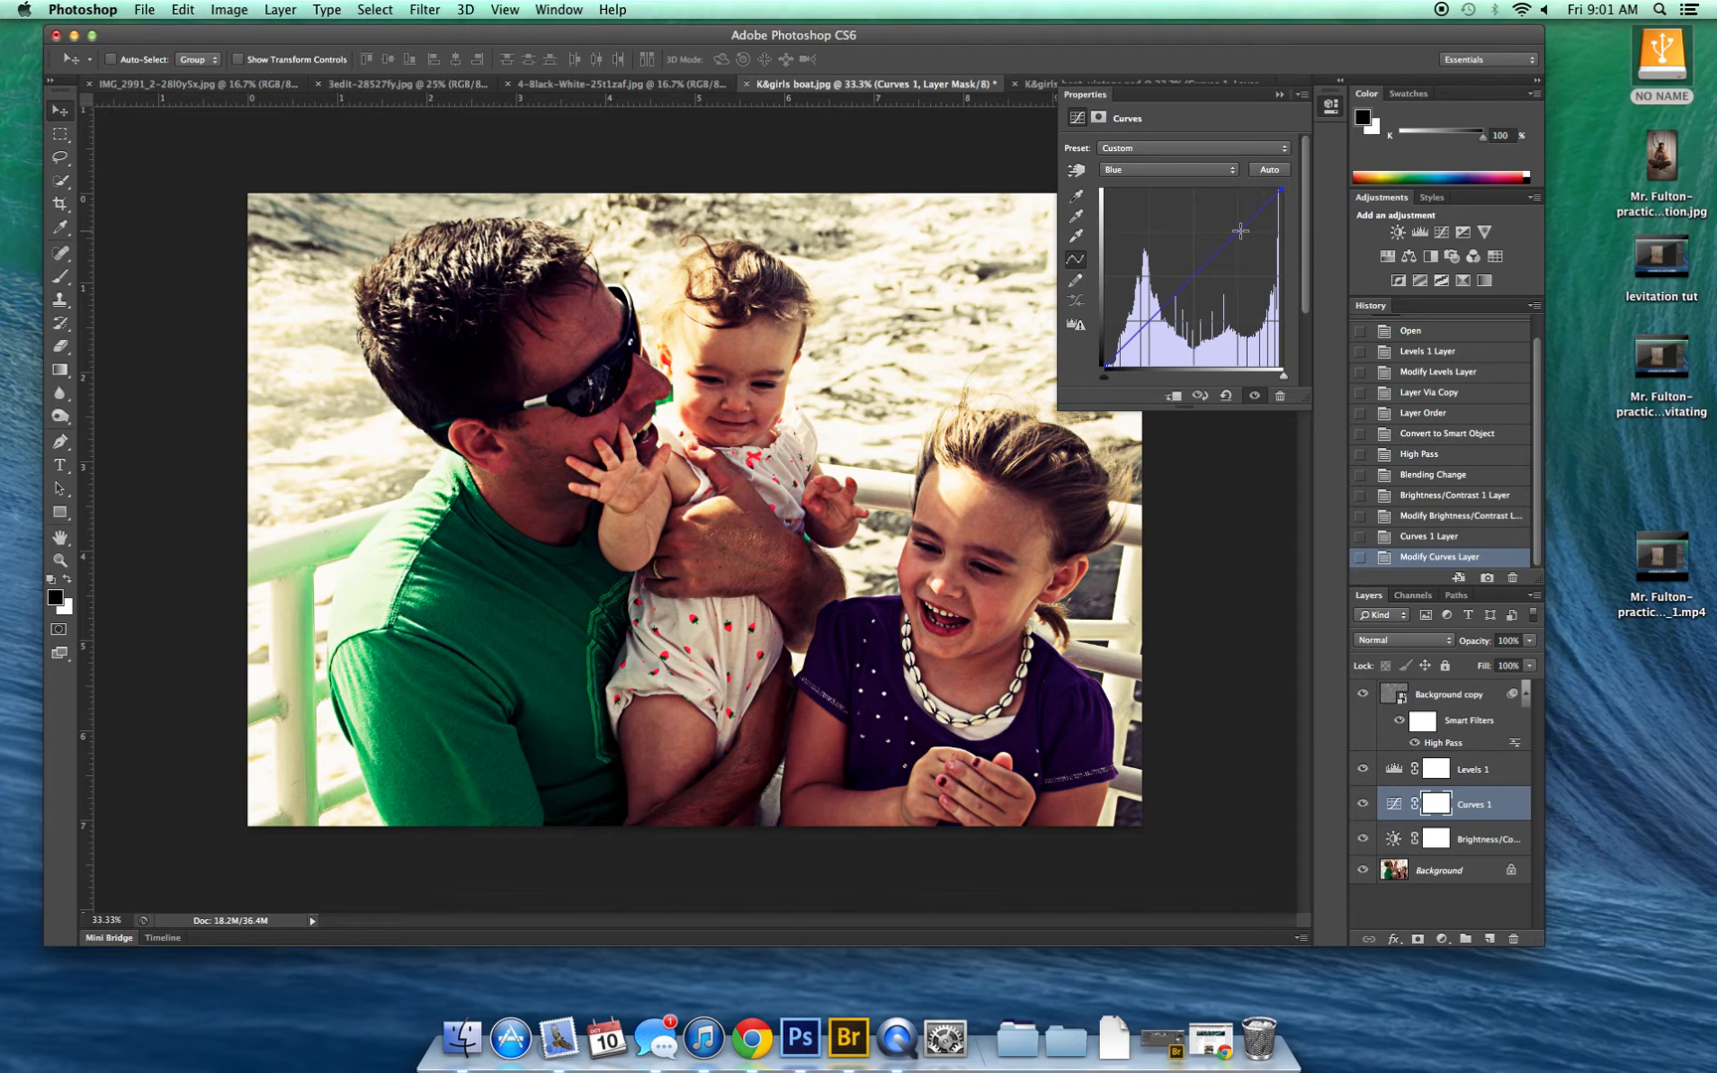
{"action": "left_click_drag", "start_coordinate": [1240, 231], "coordinate": [1242, 235]}
{"action": "left_click", "coordinate": [1137, 337]}
{"action": "left_click_drag", "start_coordinate": [1138, 335], "coordinate": [1132, 331]}
{"action": "left_click", "coordinate": [1168, 171]}
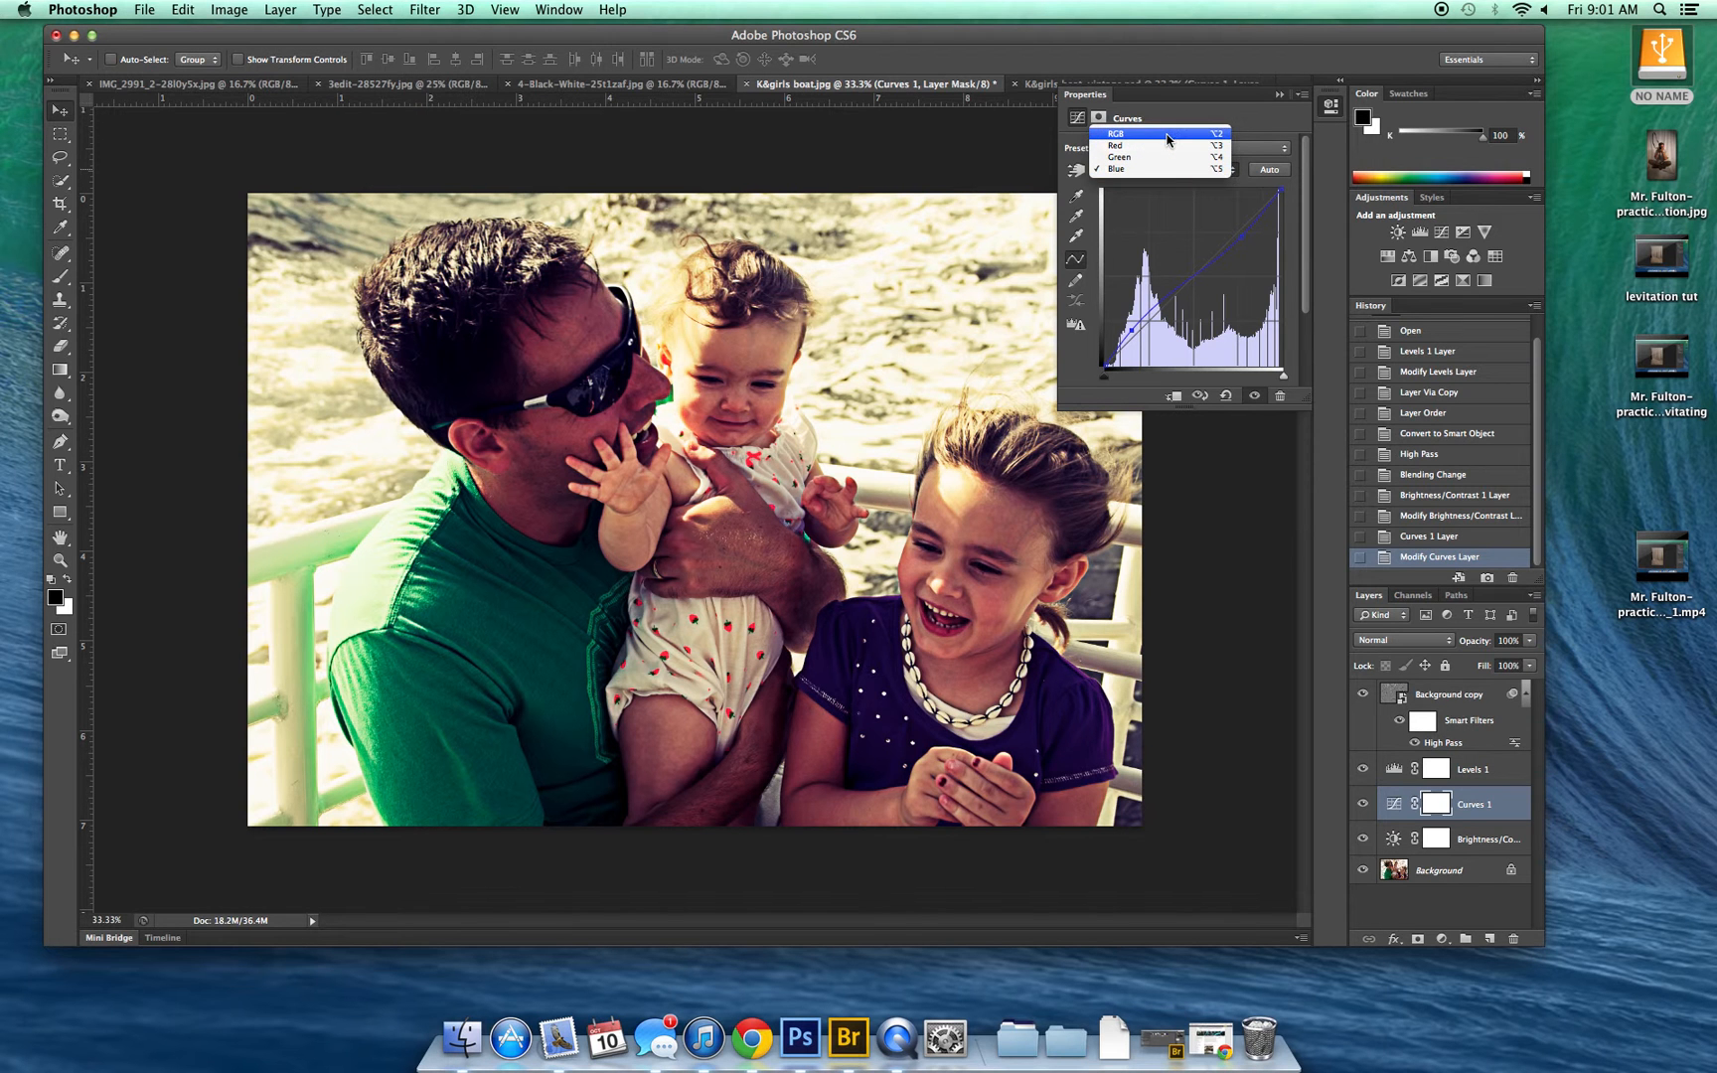
{"action": "left_click", "coordinate": [1166, 135]}
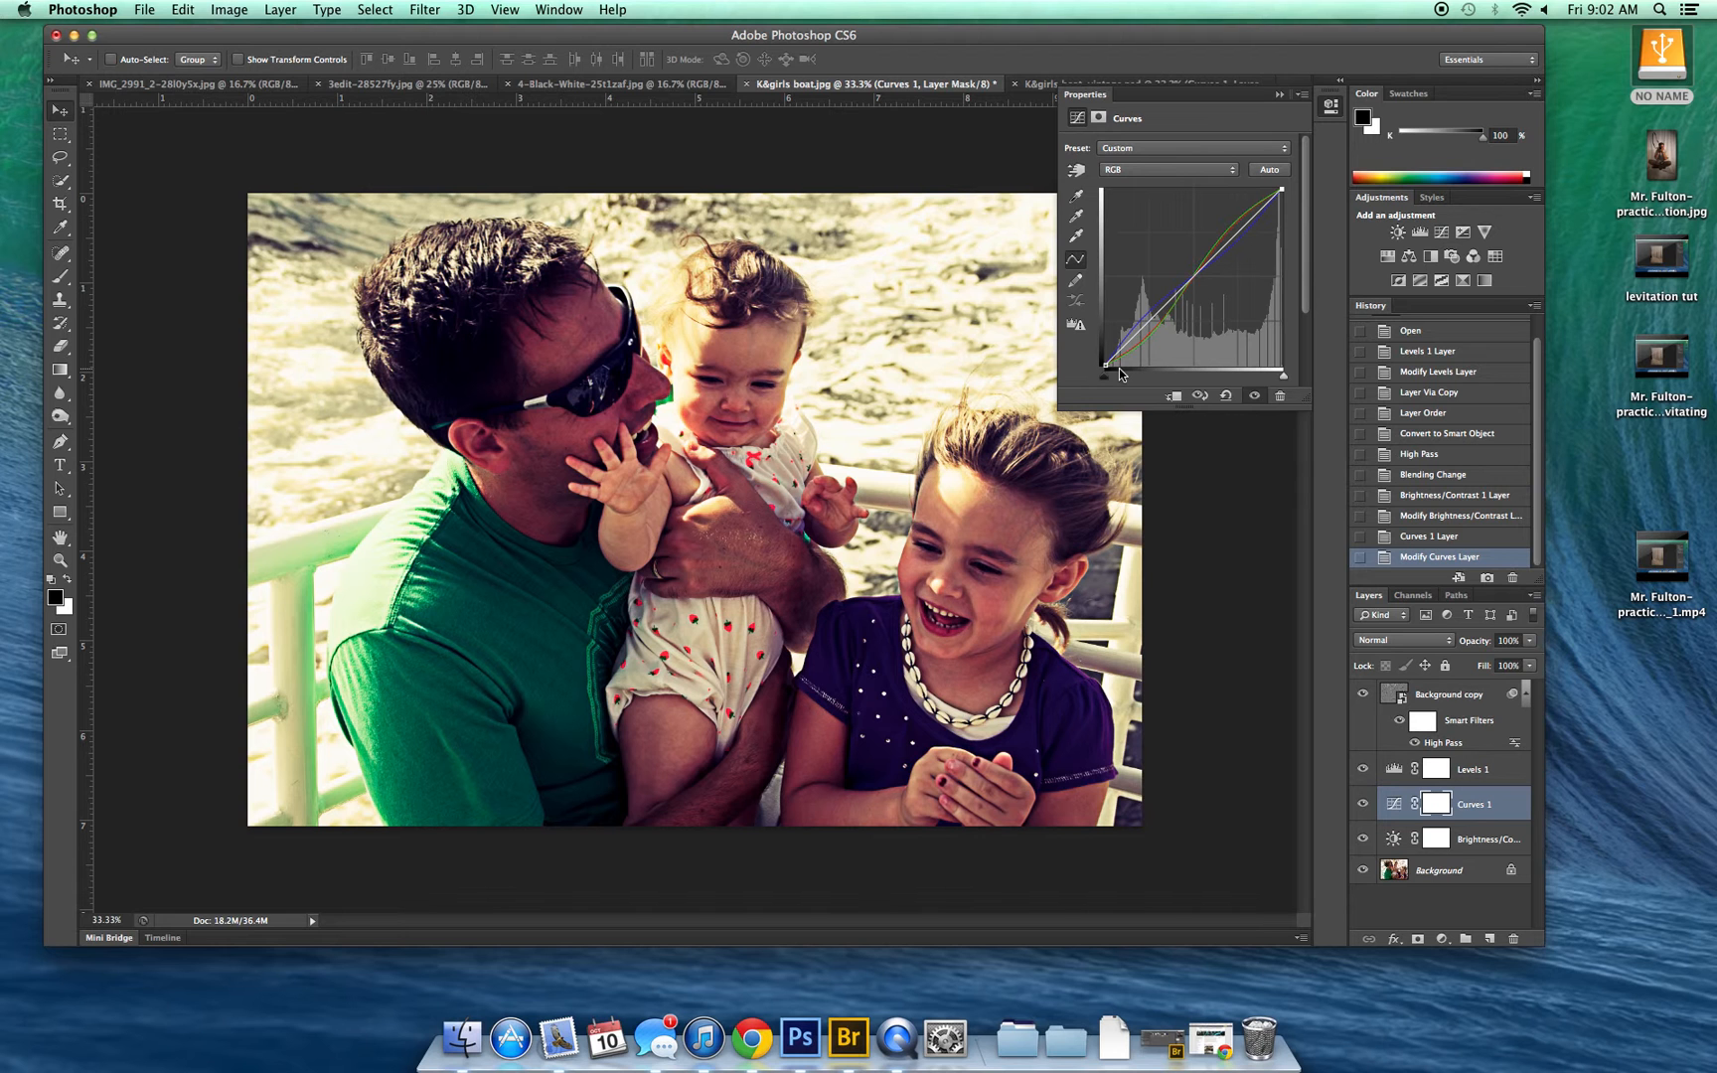
Add a Solid Color fill layer with RGB 255, 0, 255 directly above Levels 1 and set its opacity to 6%
{"action": "left_click", "coordinate": [1493, 773]}
{"action": "left_click", "coordinate": [1493, 773]}
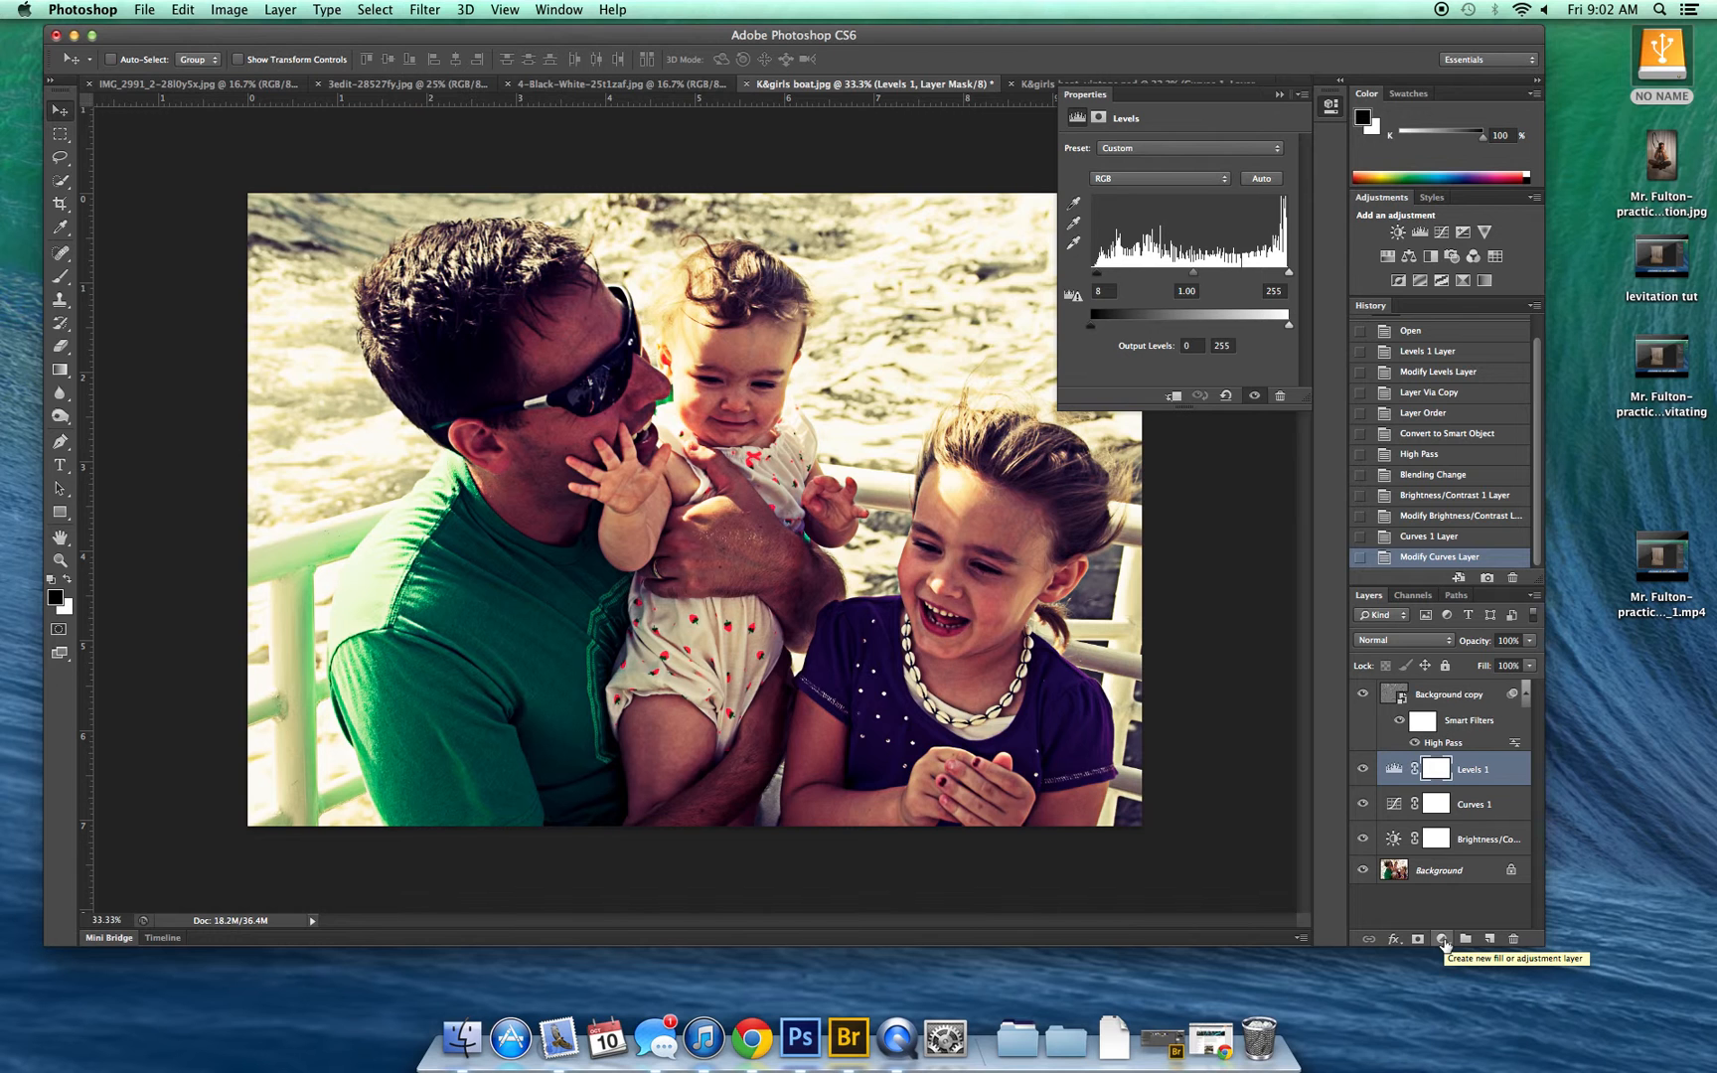
{"action": "left_click", "coordinate": [1441, 939]}
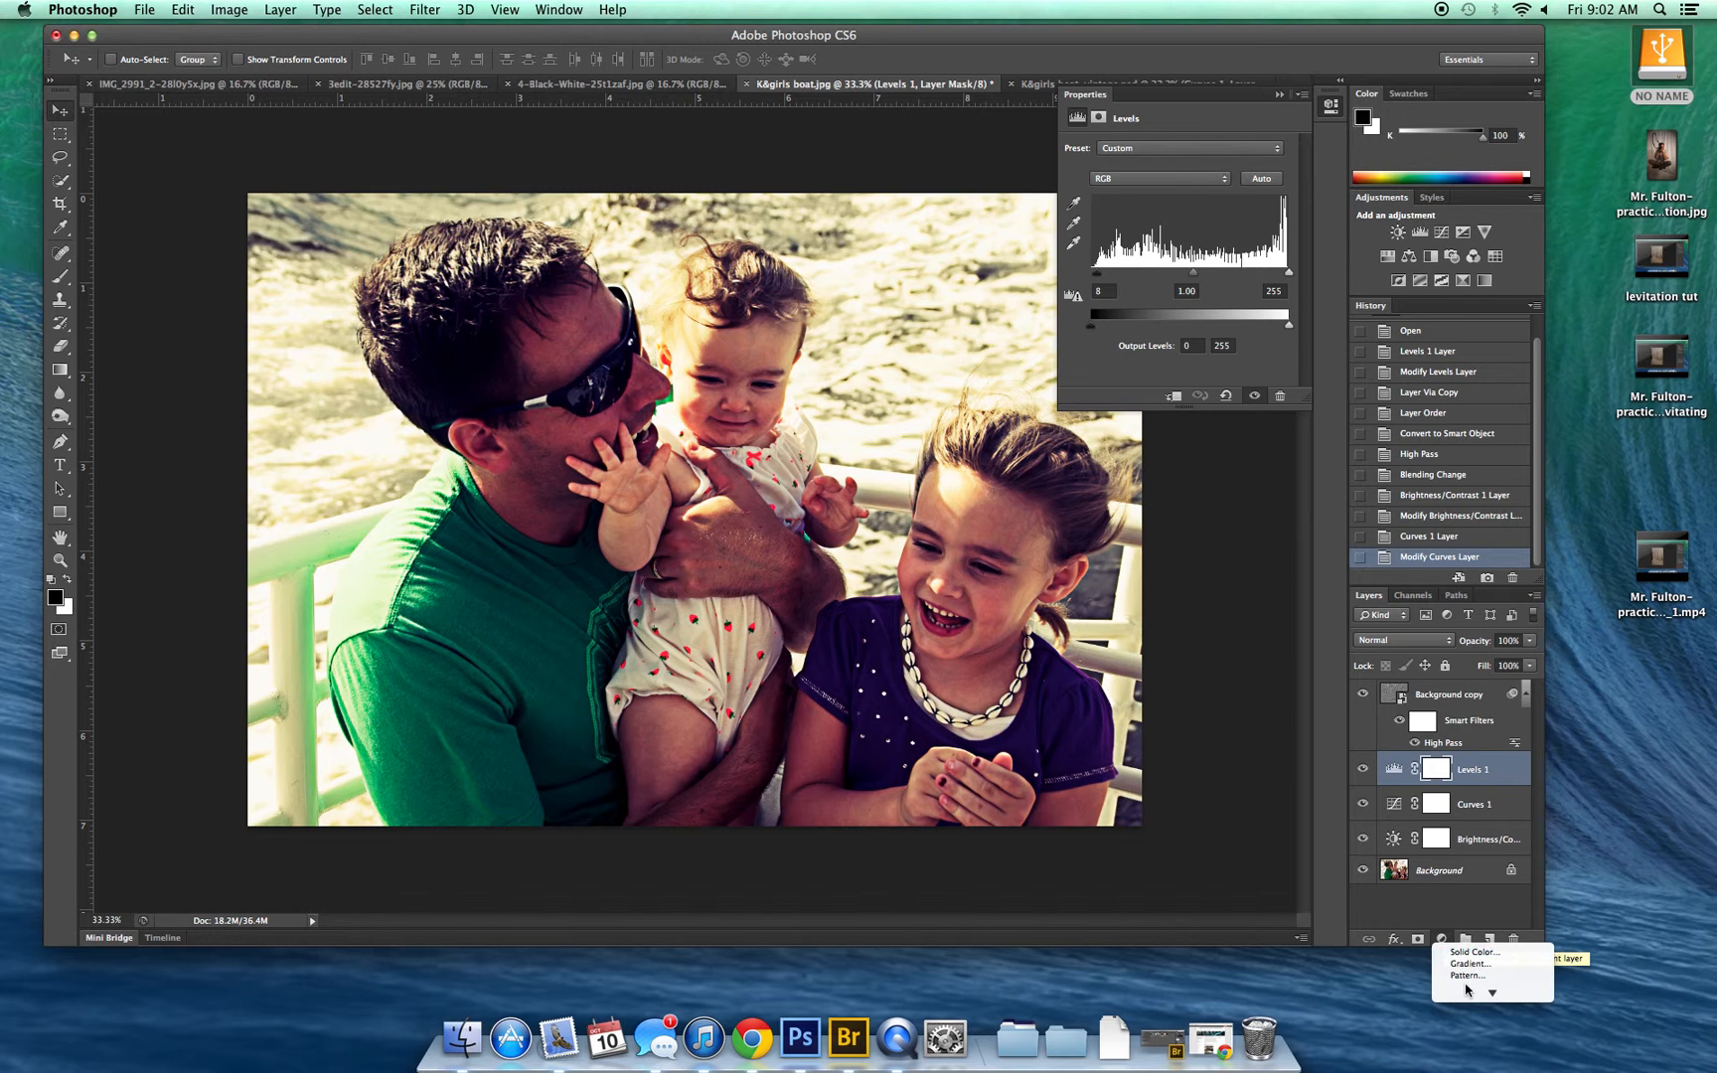
{"action": "mouse_move", "coordinate": [1467, 989]}
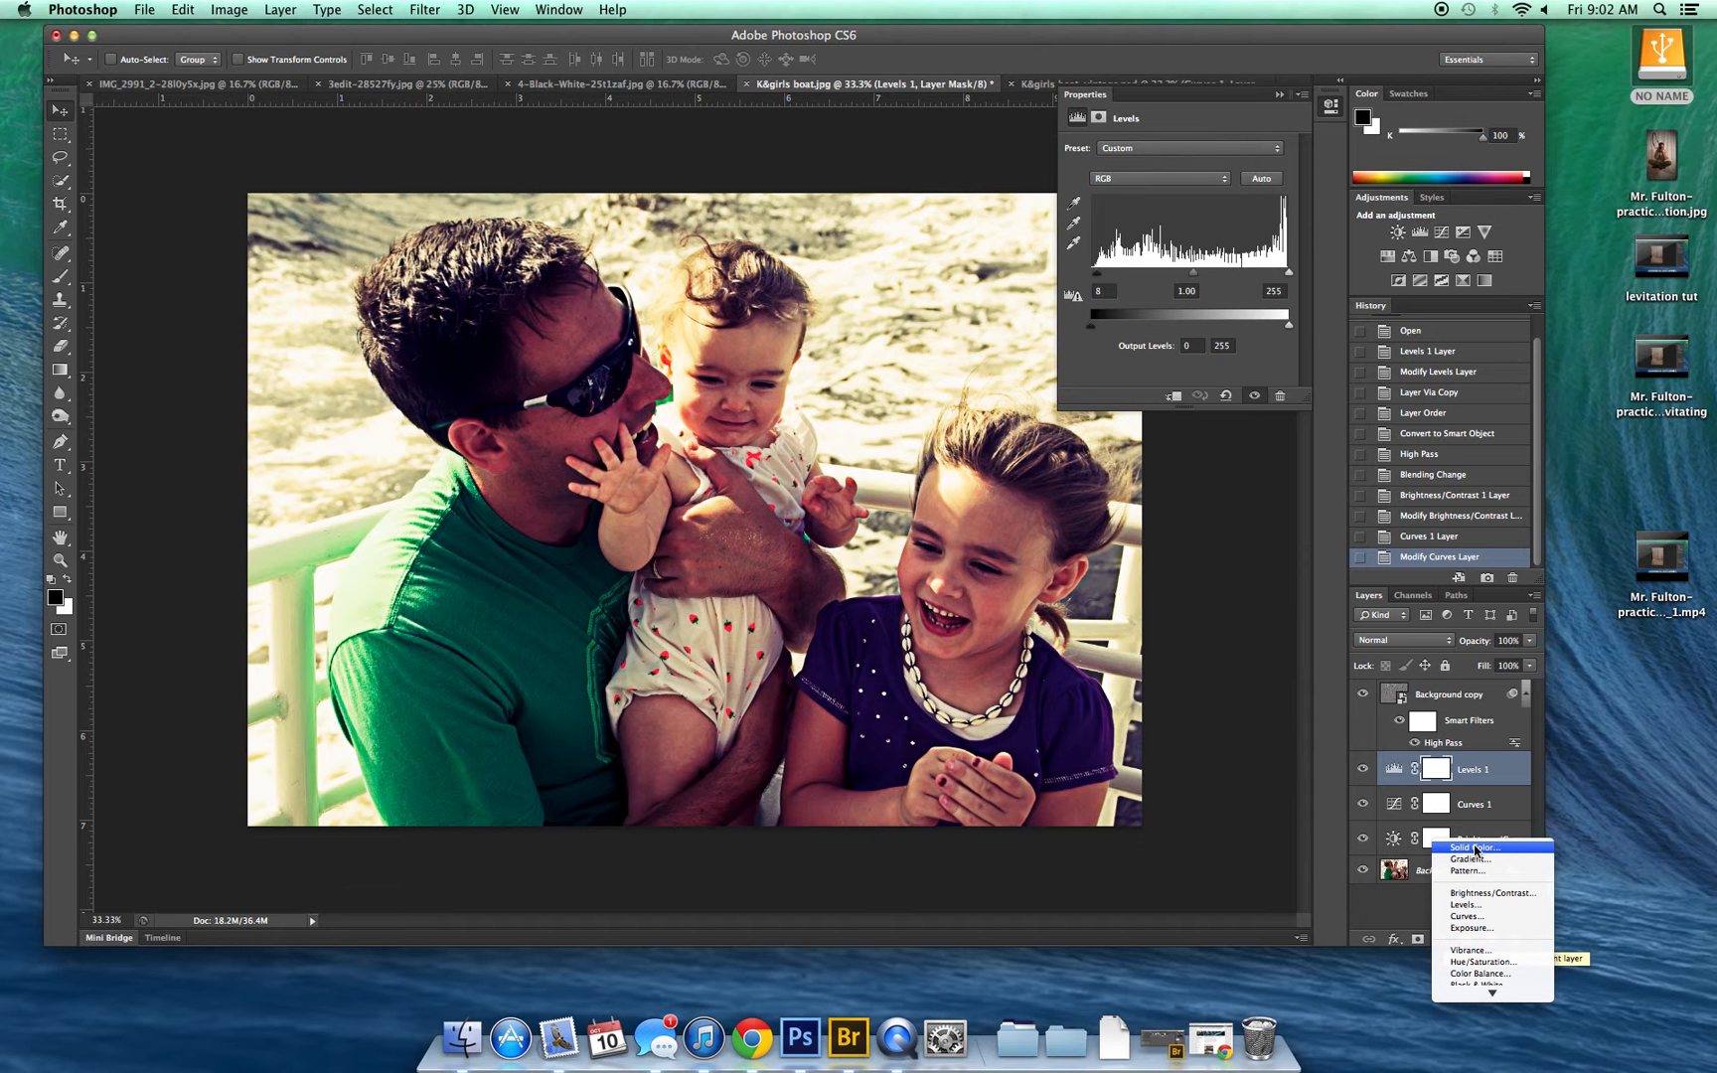
{"action": "left_click", "coordinate": [1473, 848]}
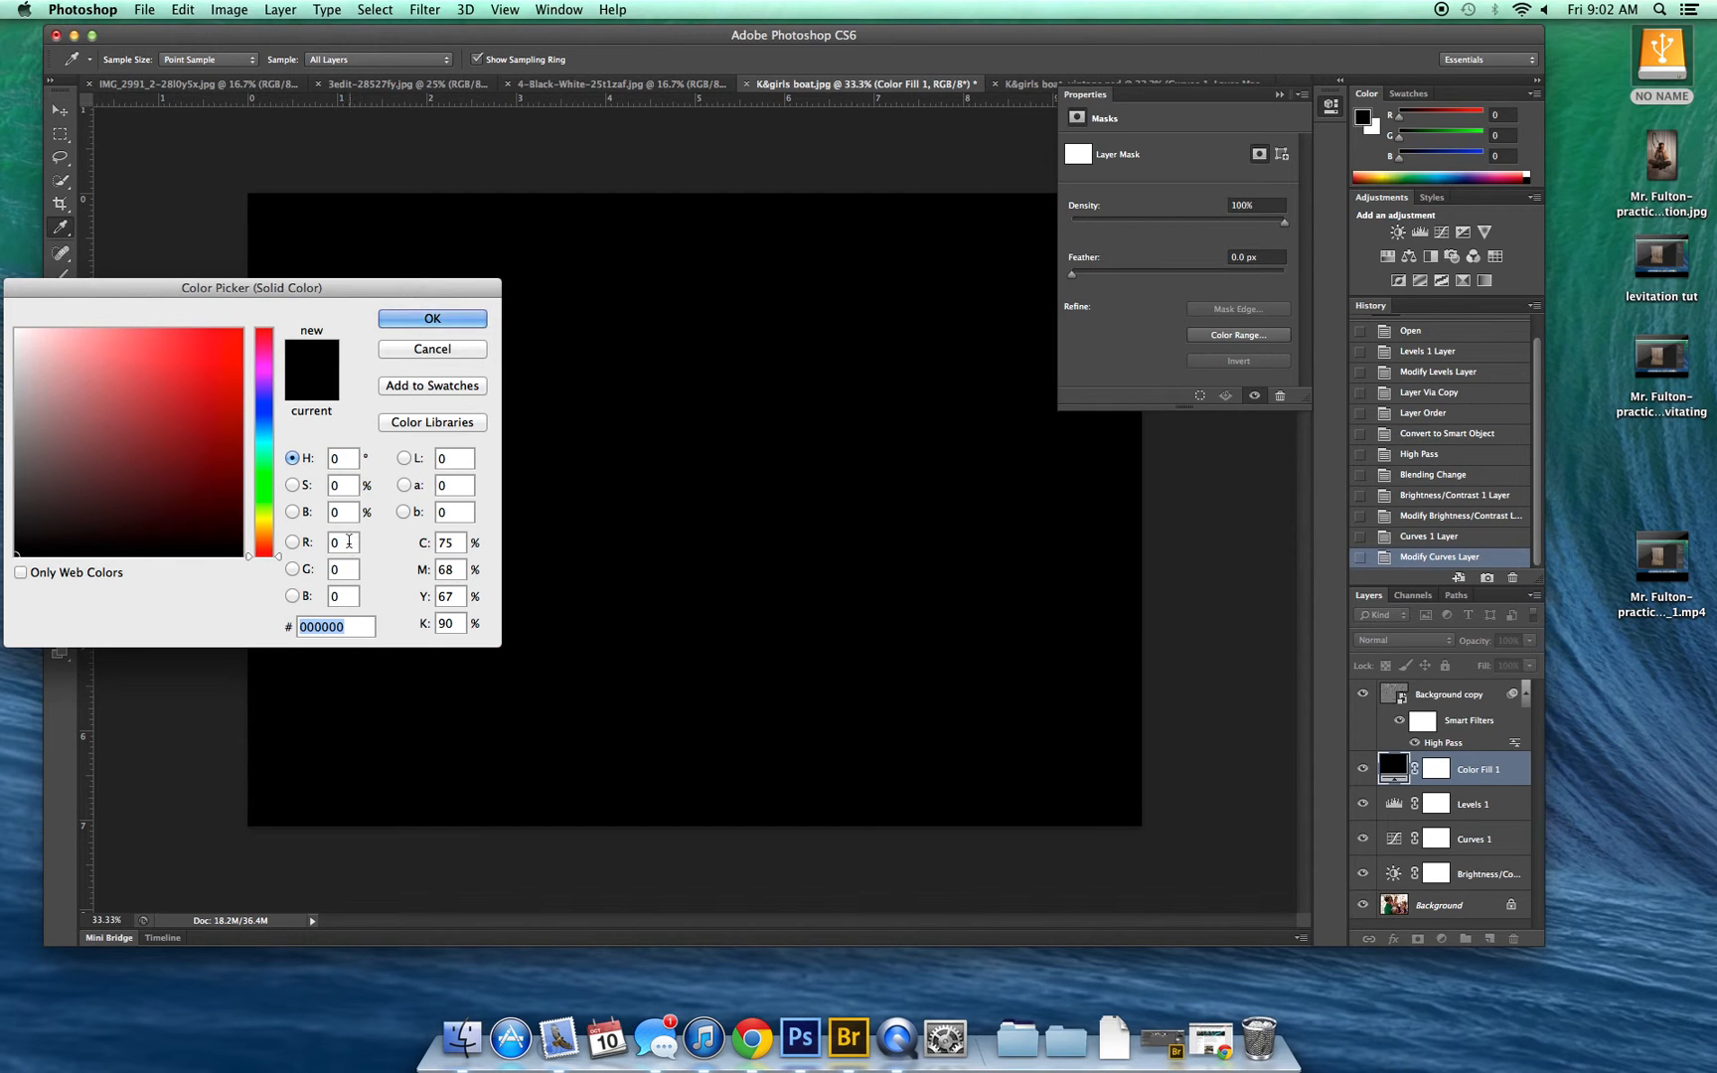
{"action": "left_click", "coordinate": [347, 543]}
{"action": "type", "text": "255"}
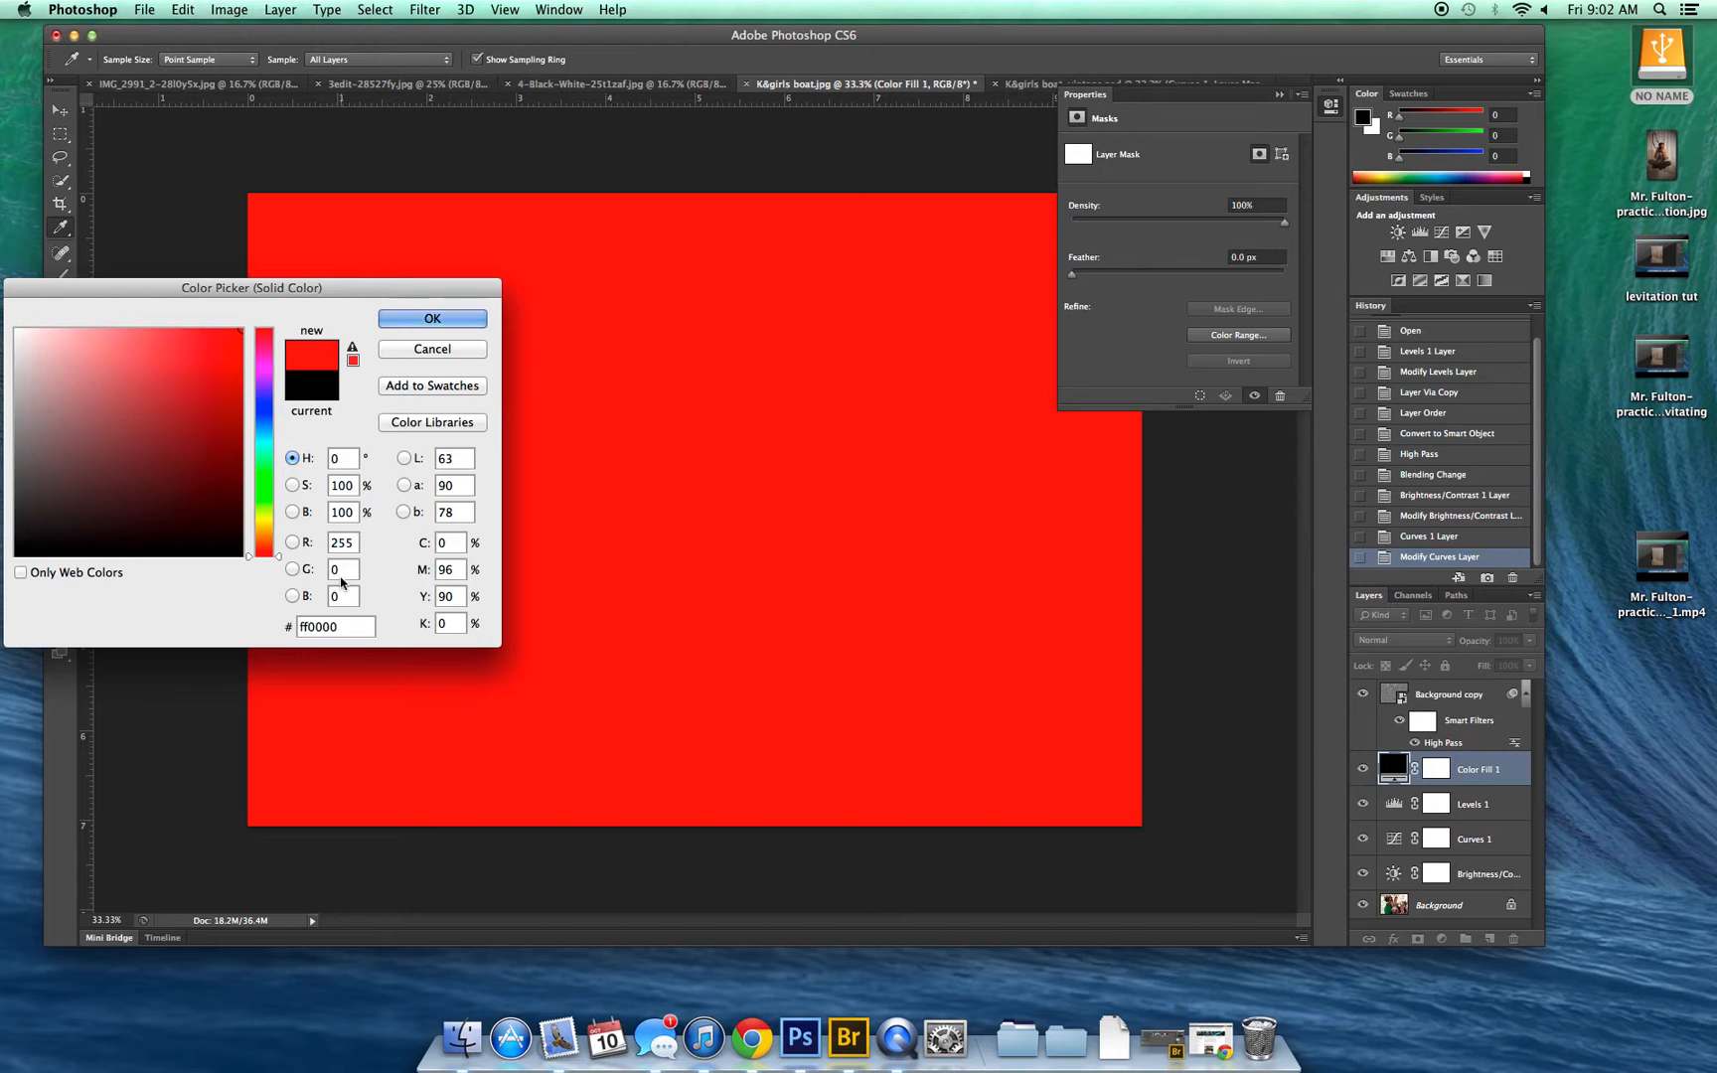
{"action": "double_click", "coordinate": [343, 595]}
{"action": "type", "text": "255"}
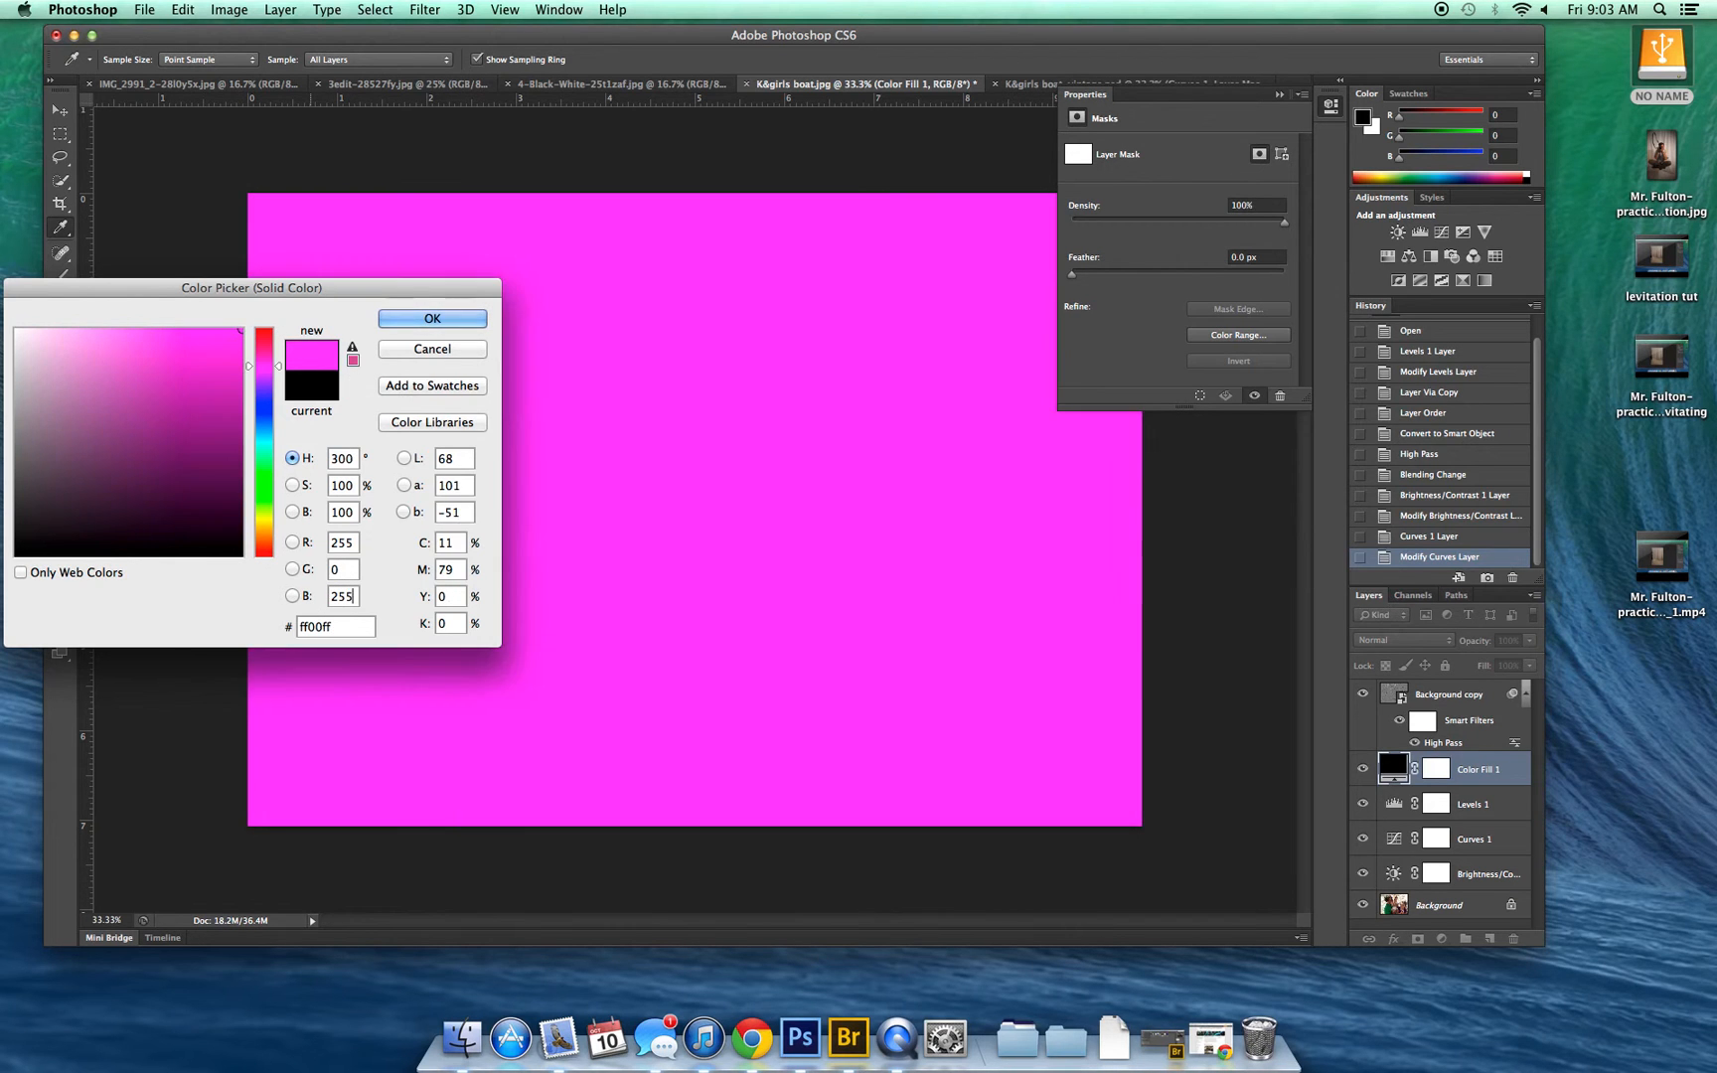
{"action": "left_click", "coordinate": [431, 319]}
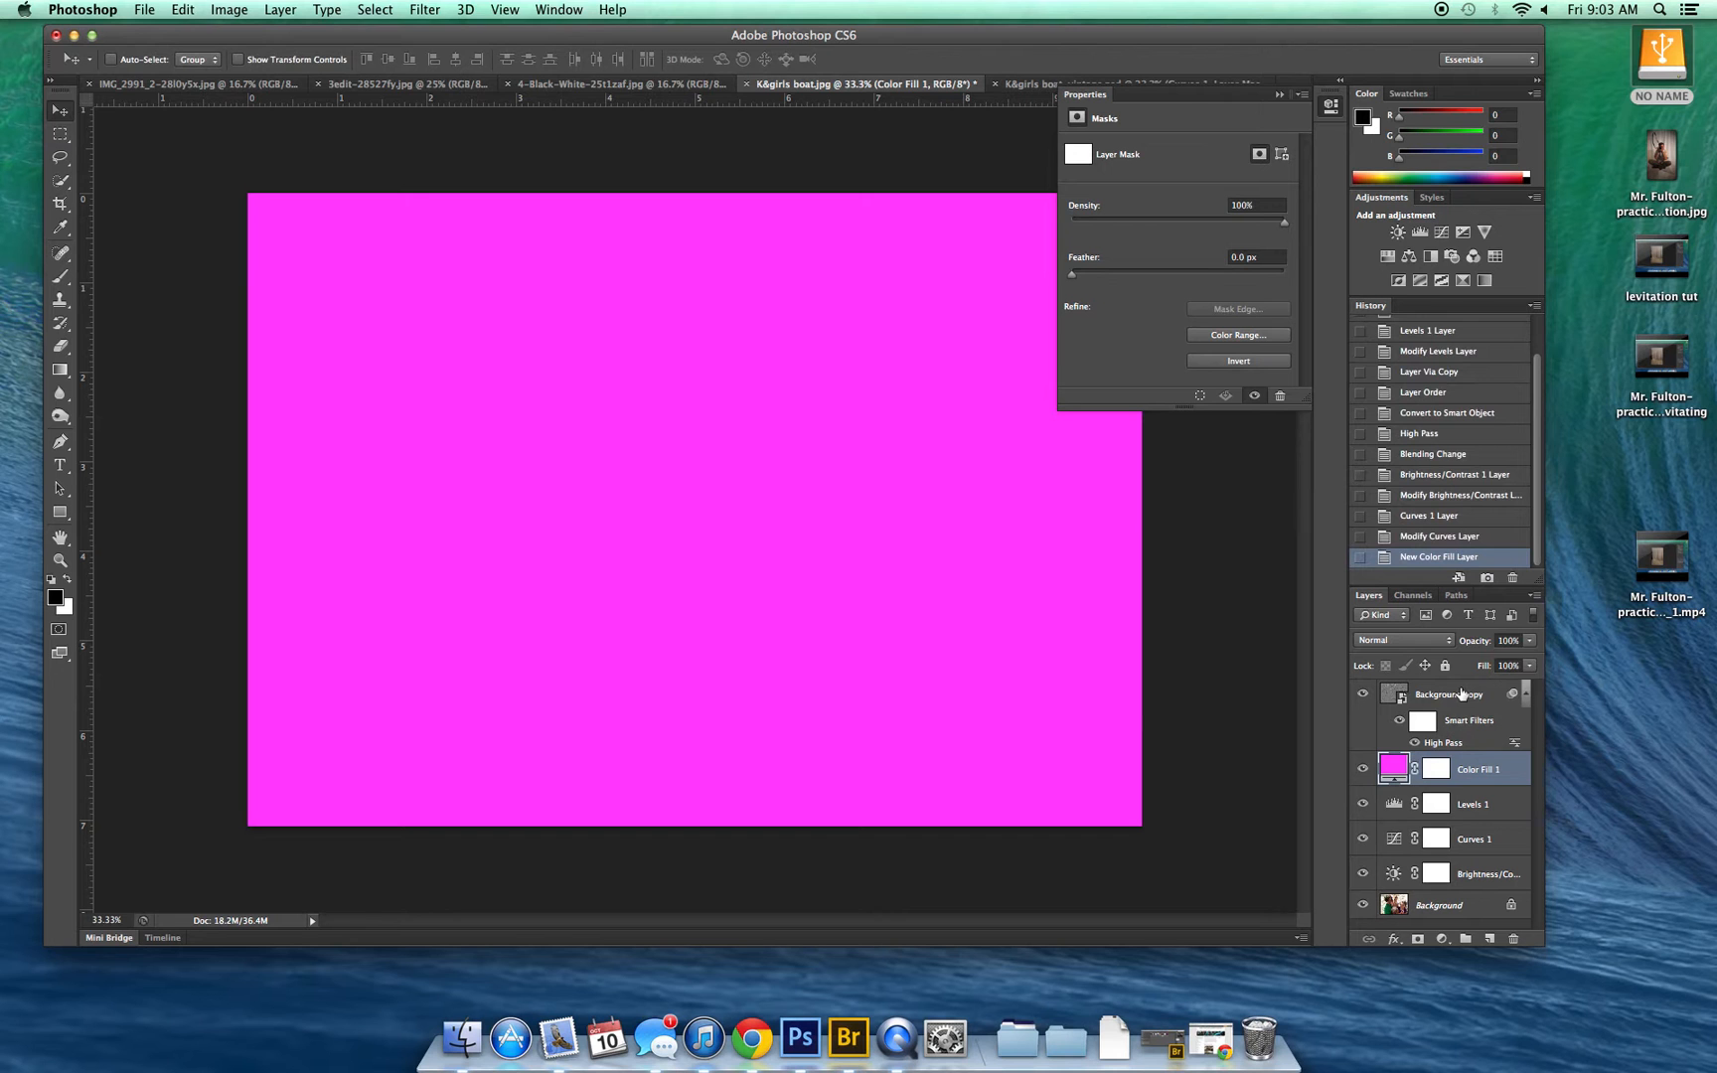
{"action": "left_click", "coordinate": [1529, 639]}
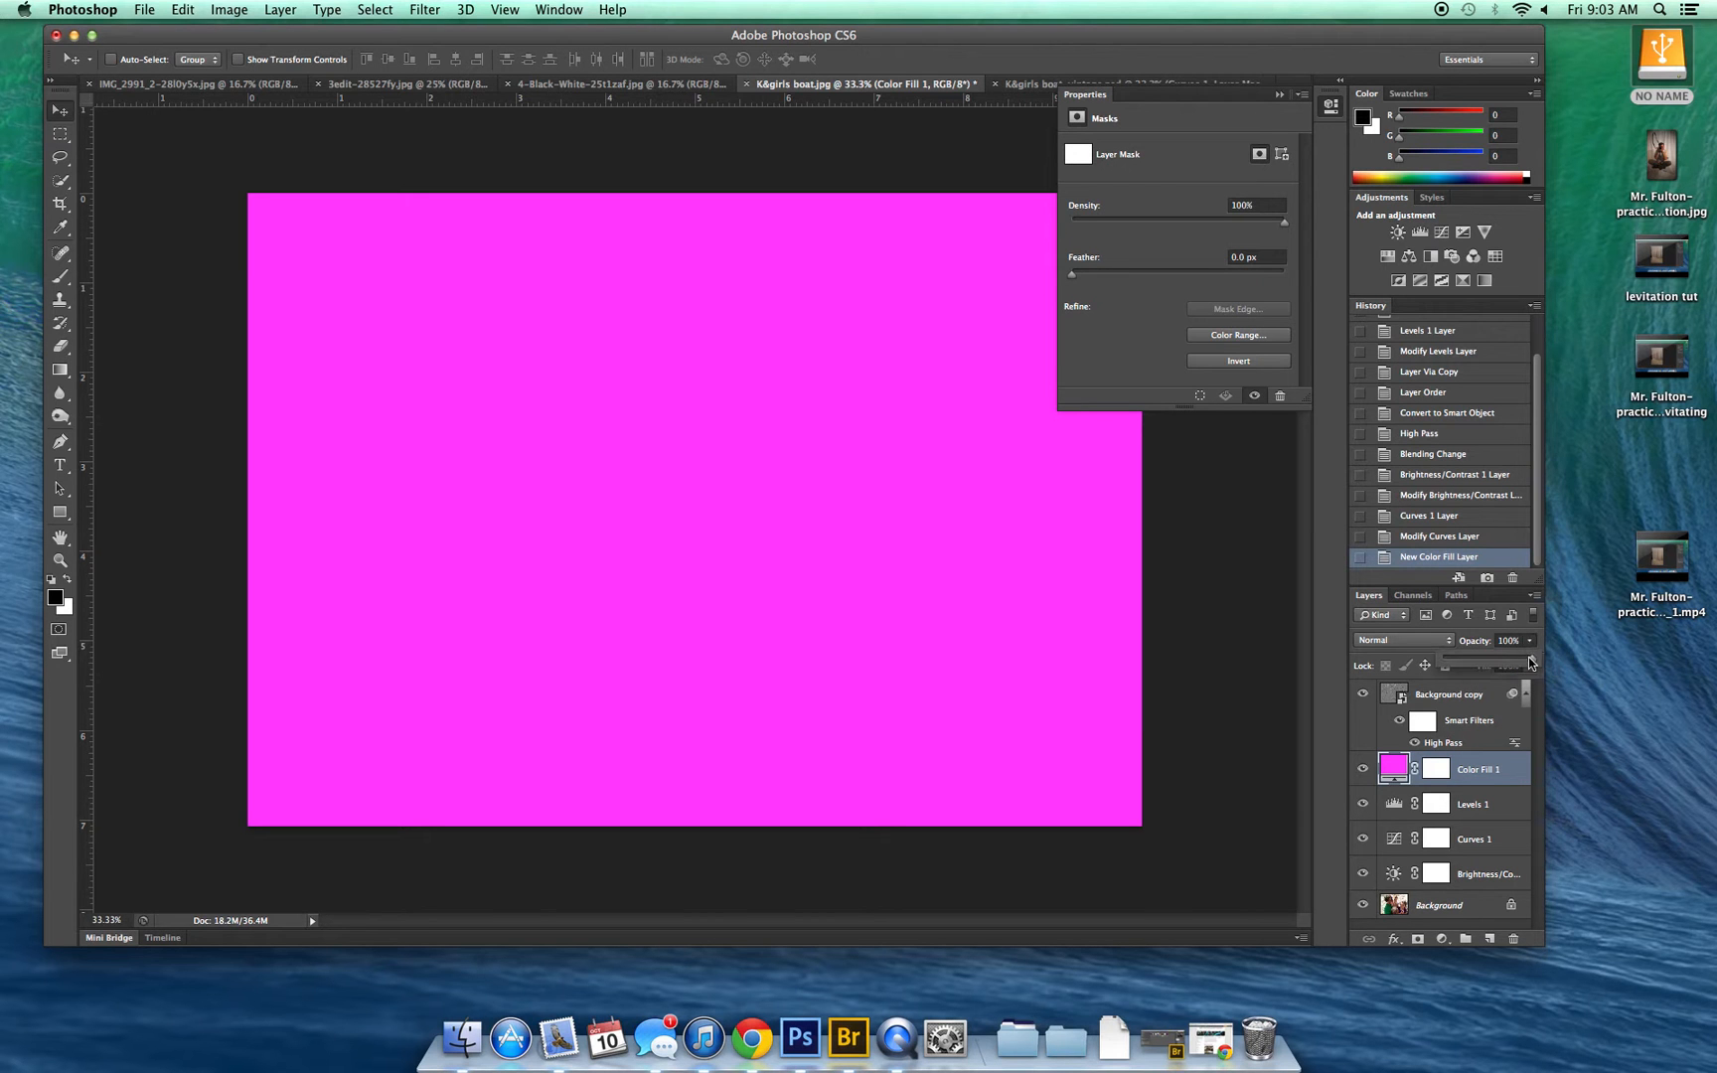
{"action": "left_click_drag", "start_coordinate": [1533, 663], "coordinate": [1449, 668]}
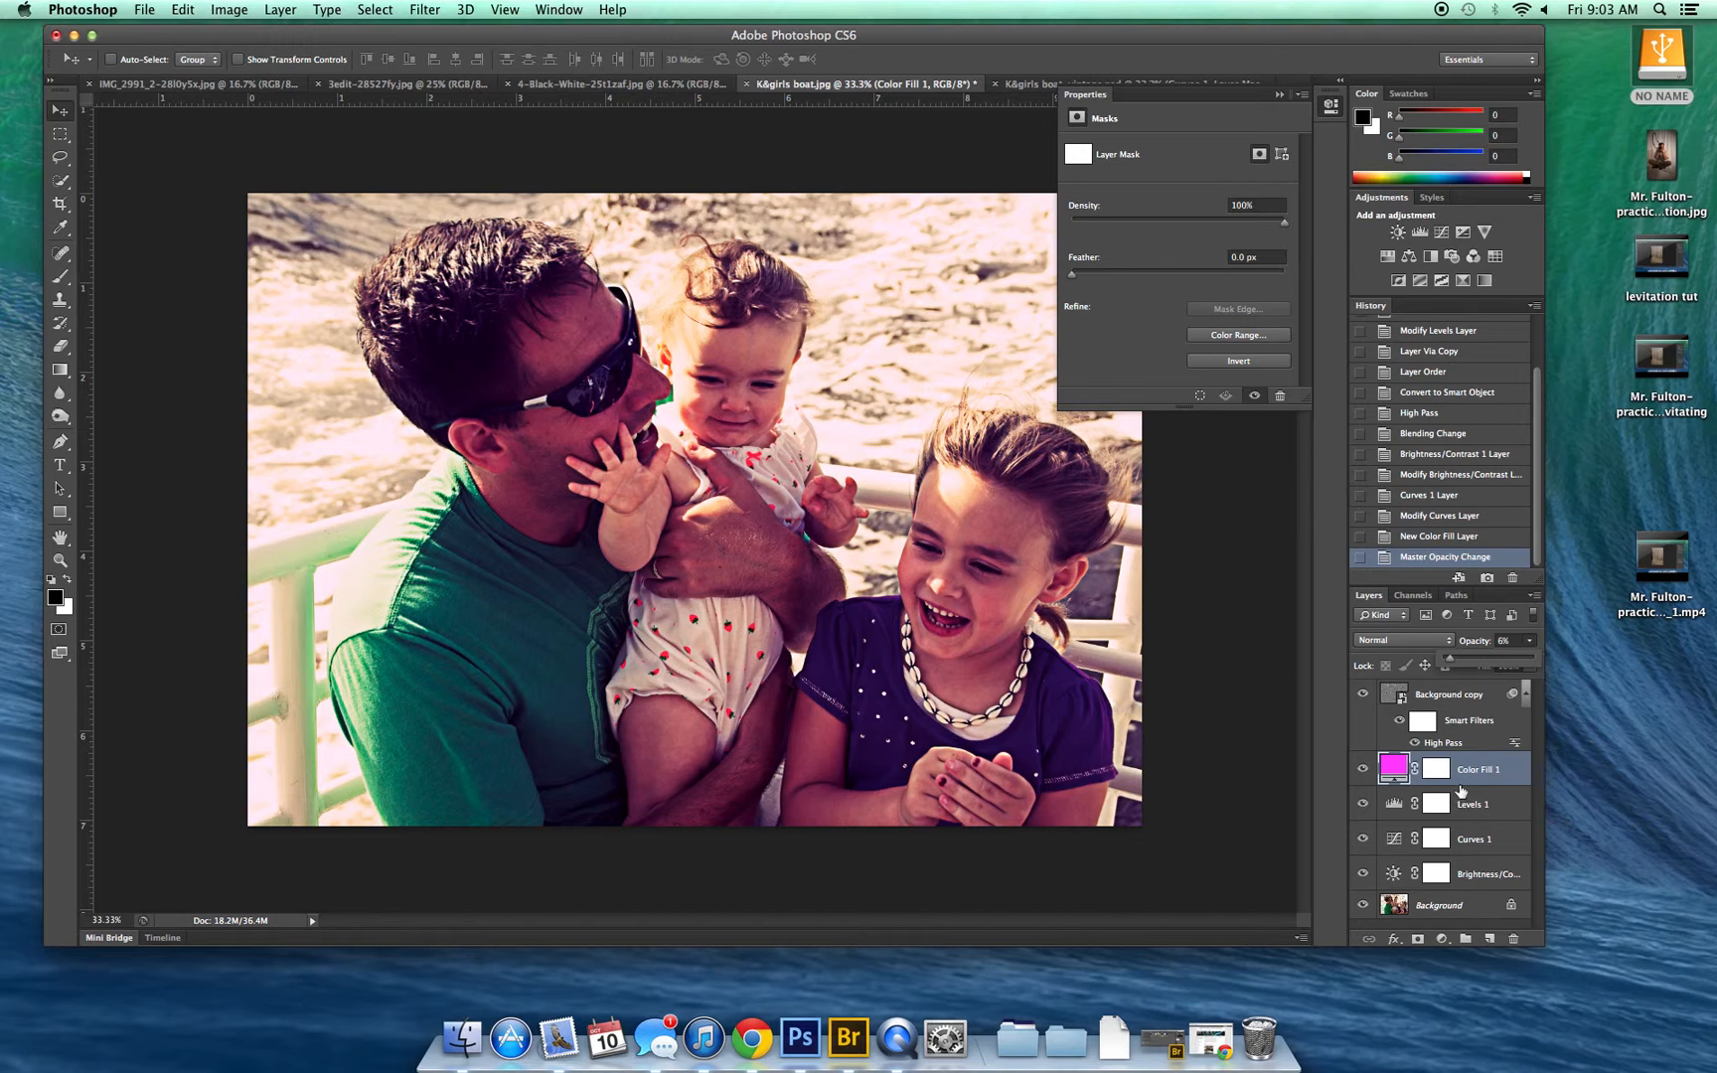
Add a Hue/Saturation adjustment layer directly above the Background layer and set its saturation to -20
{"action": "left_click", "coordinate": [1440, 908]}
{"action": "left_click", "coordinate": [1440, 908]}
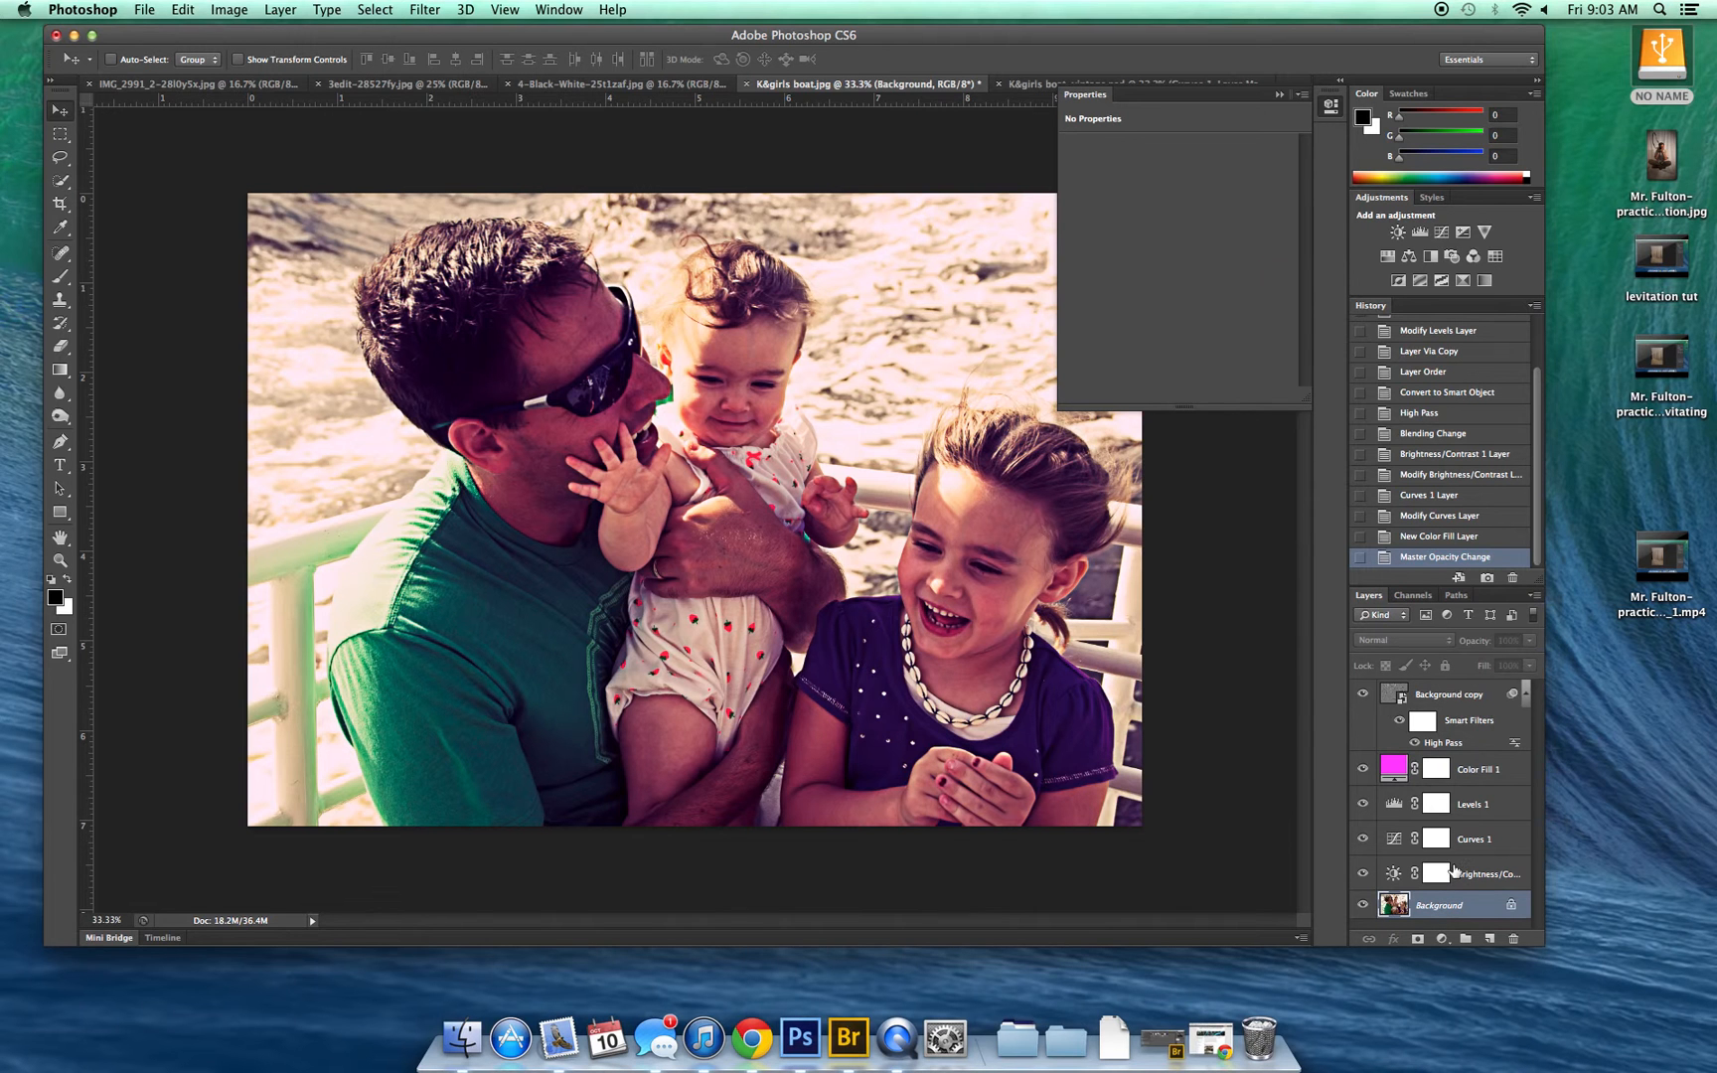
{"action": "left_click", "coordinate": [1390, 259]}
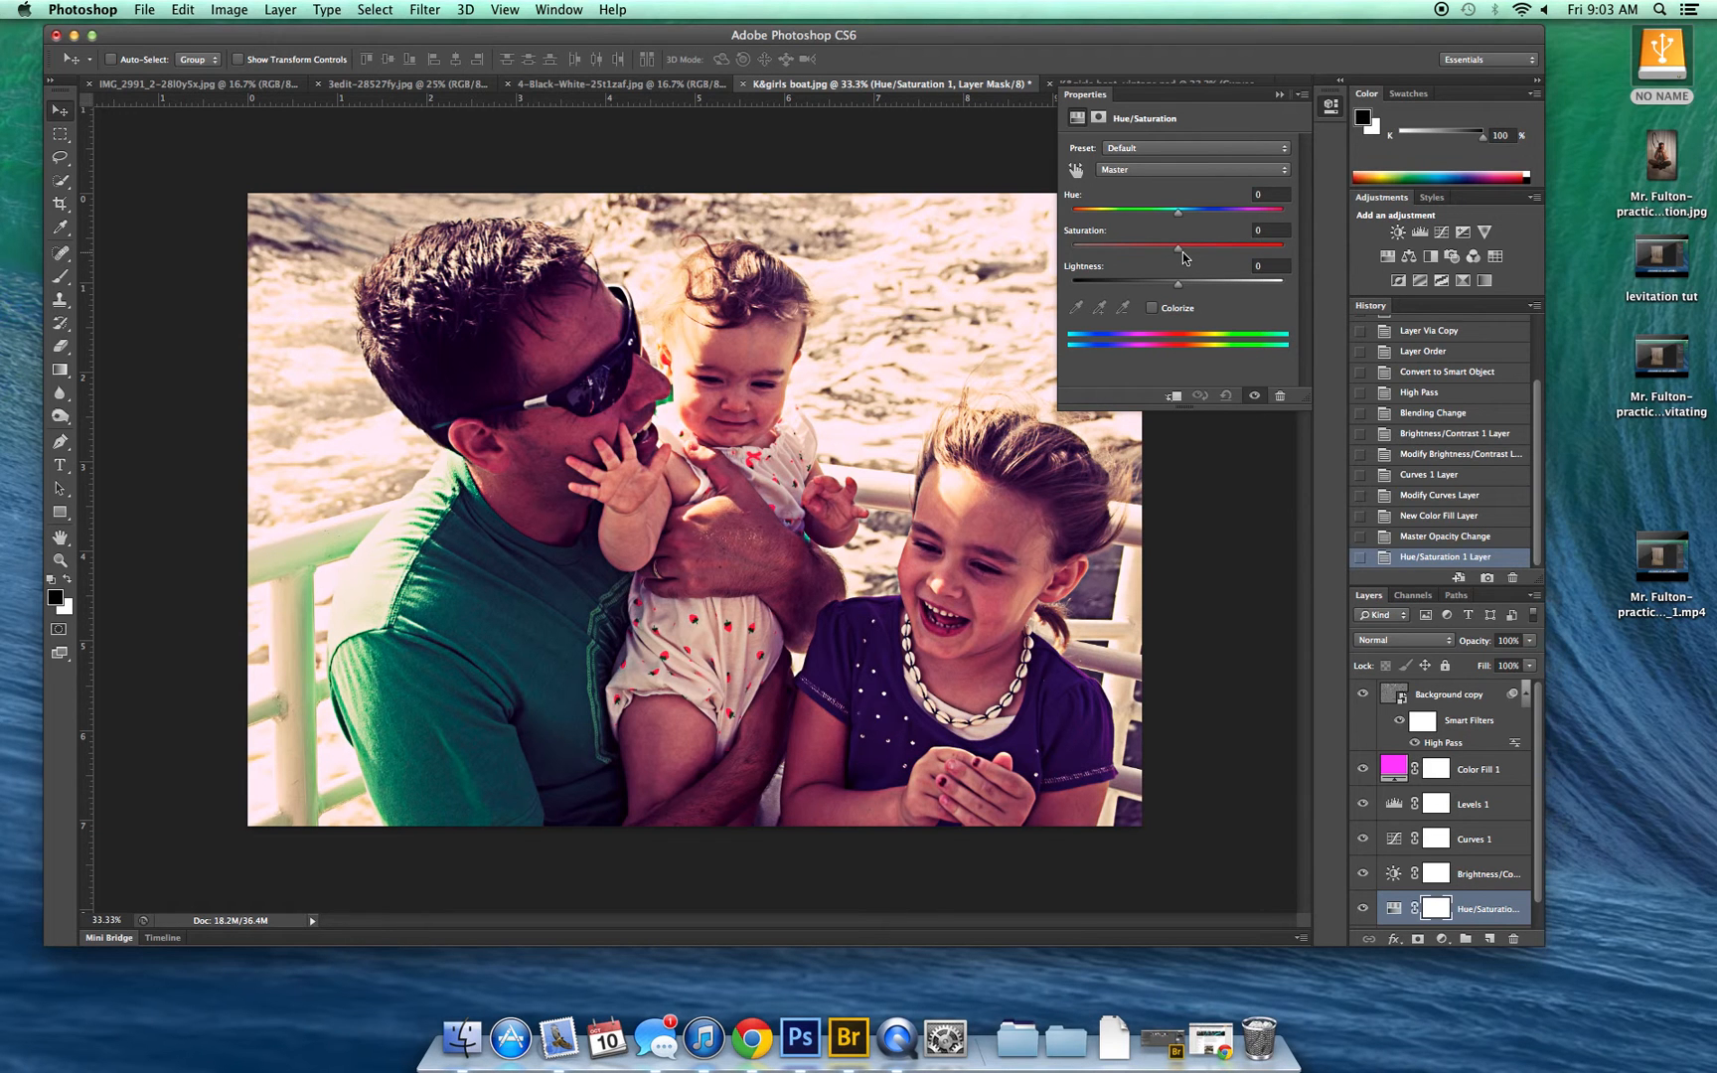
{"action": "left_click_drag", "start_coordinate": [1182, 254], "coordinate": [1152, 252]}
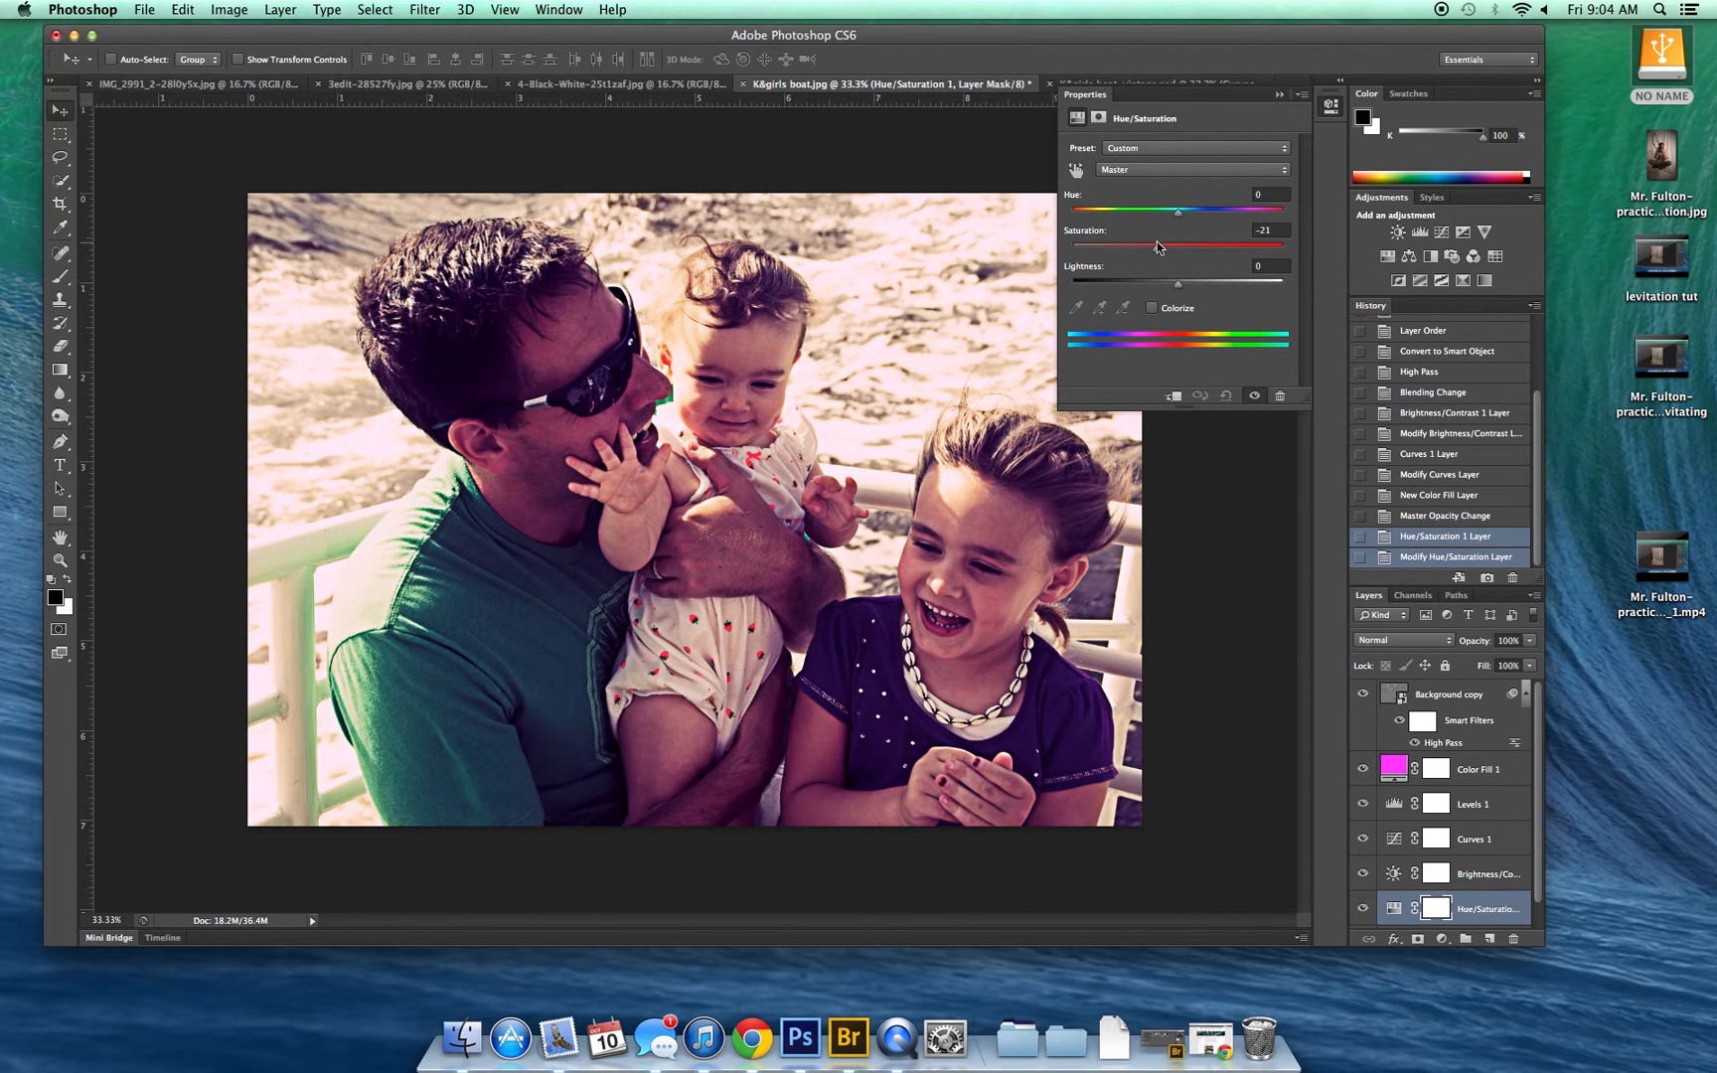
{"action": "left_click_drag", "start_coordinate": [1155, 241], "coordinate": [1155, 240]}
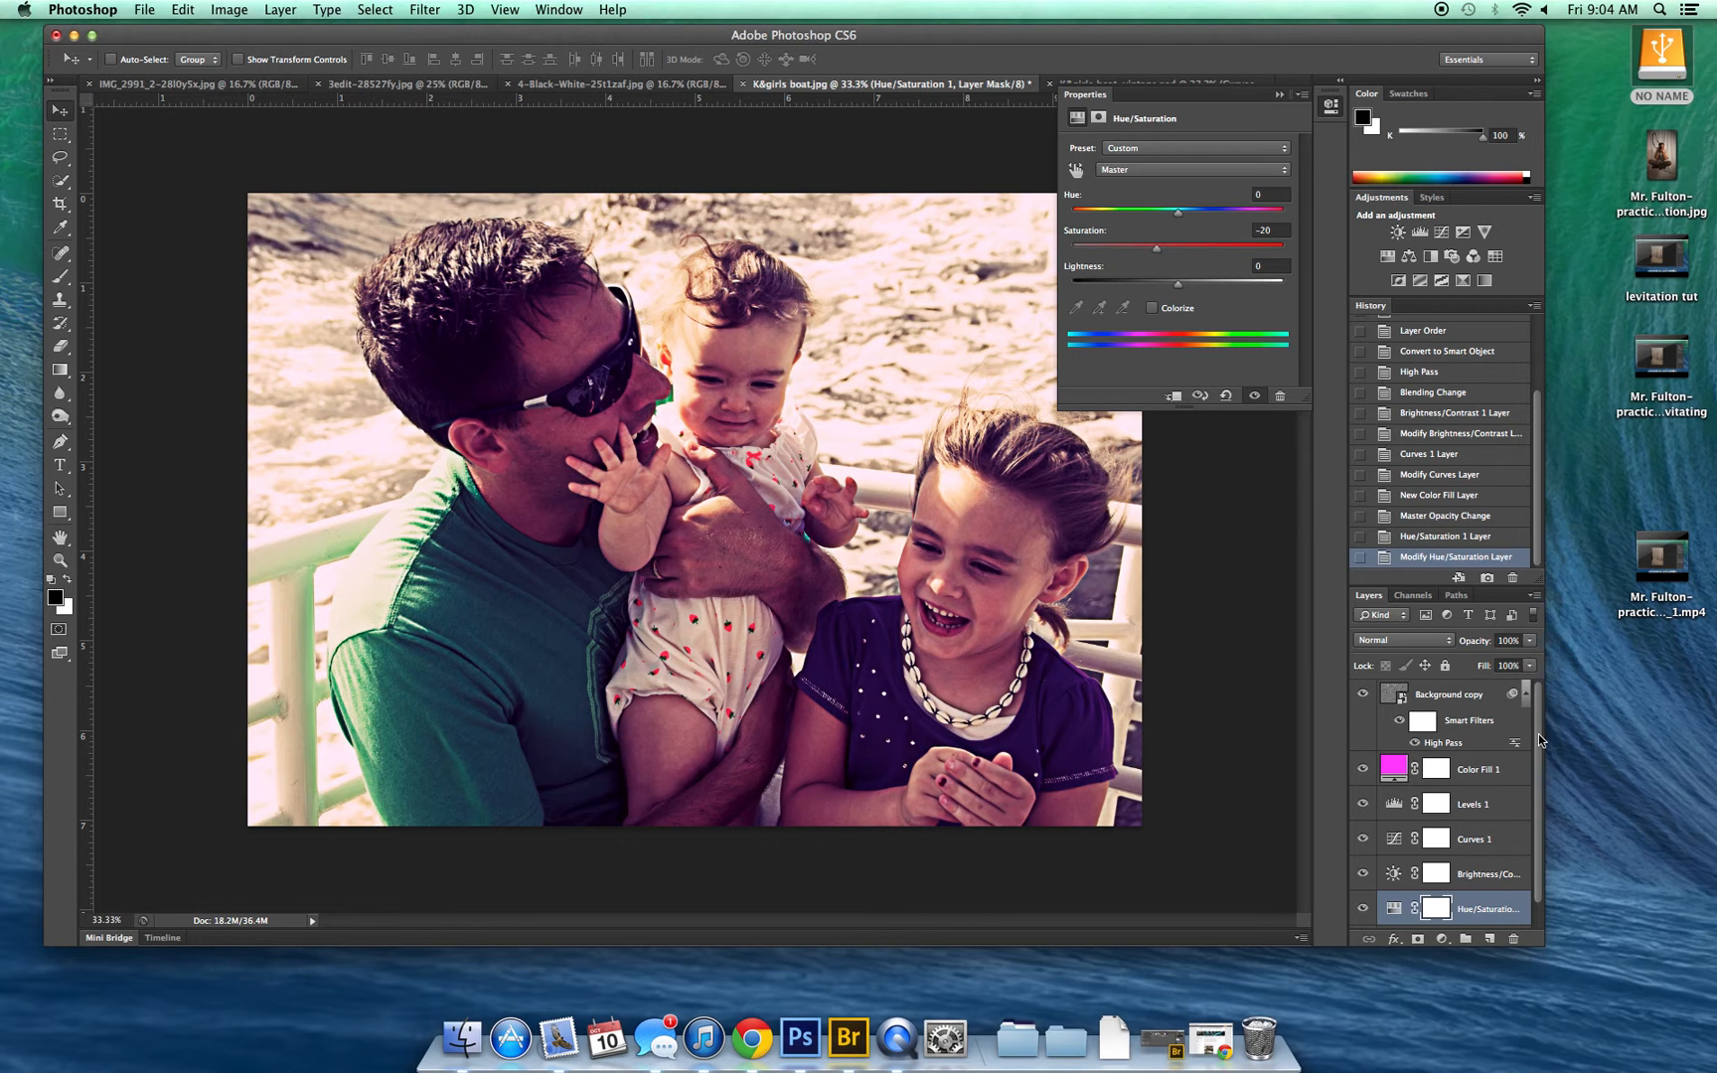
Duplicate the Background layer directly above the original, beneath the Hue/Saturation adjustment
{"action": "left_click_drag", "start_coordinate": [1537, 743], "coordinate": [1537, 793]}
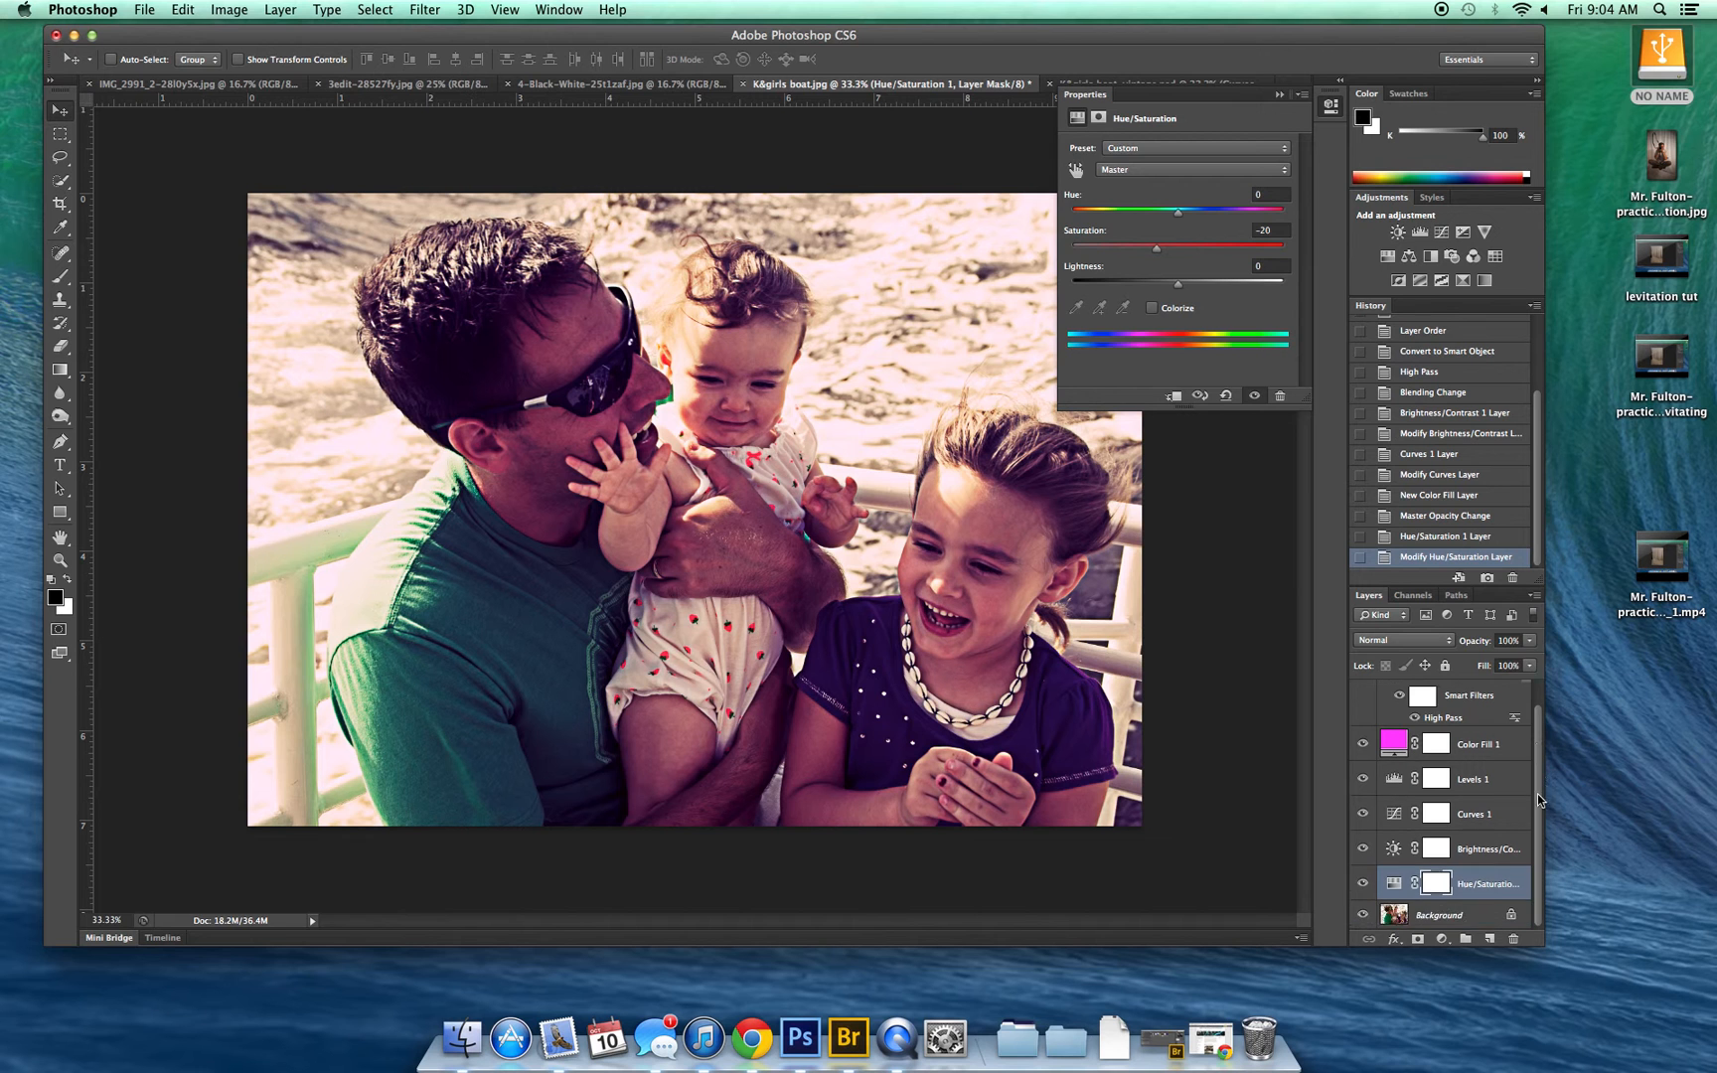
{"action": "left_click", "coordinate": [1457, 920]}
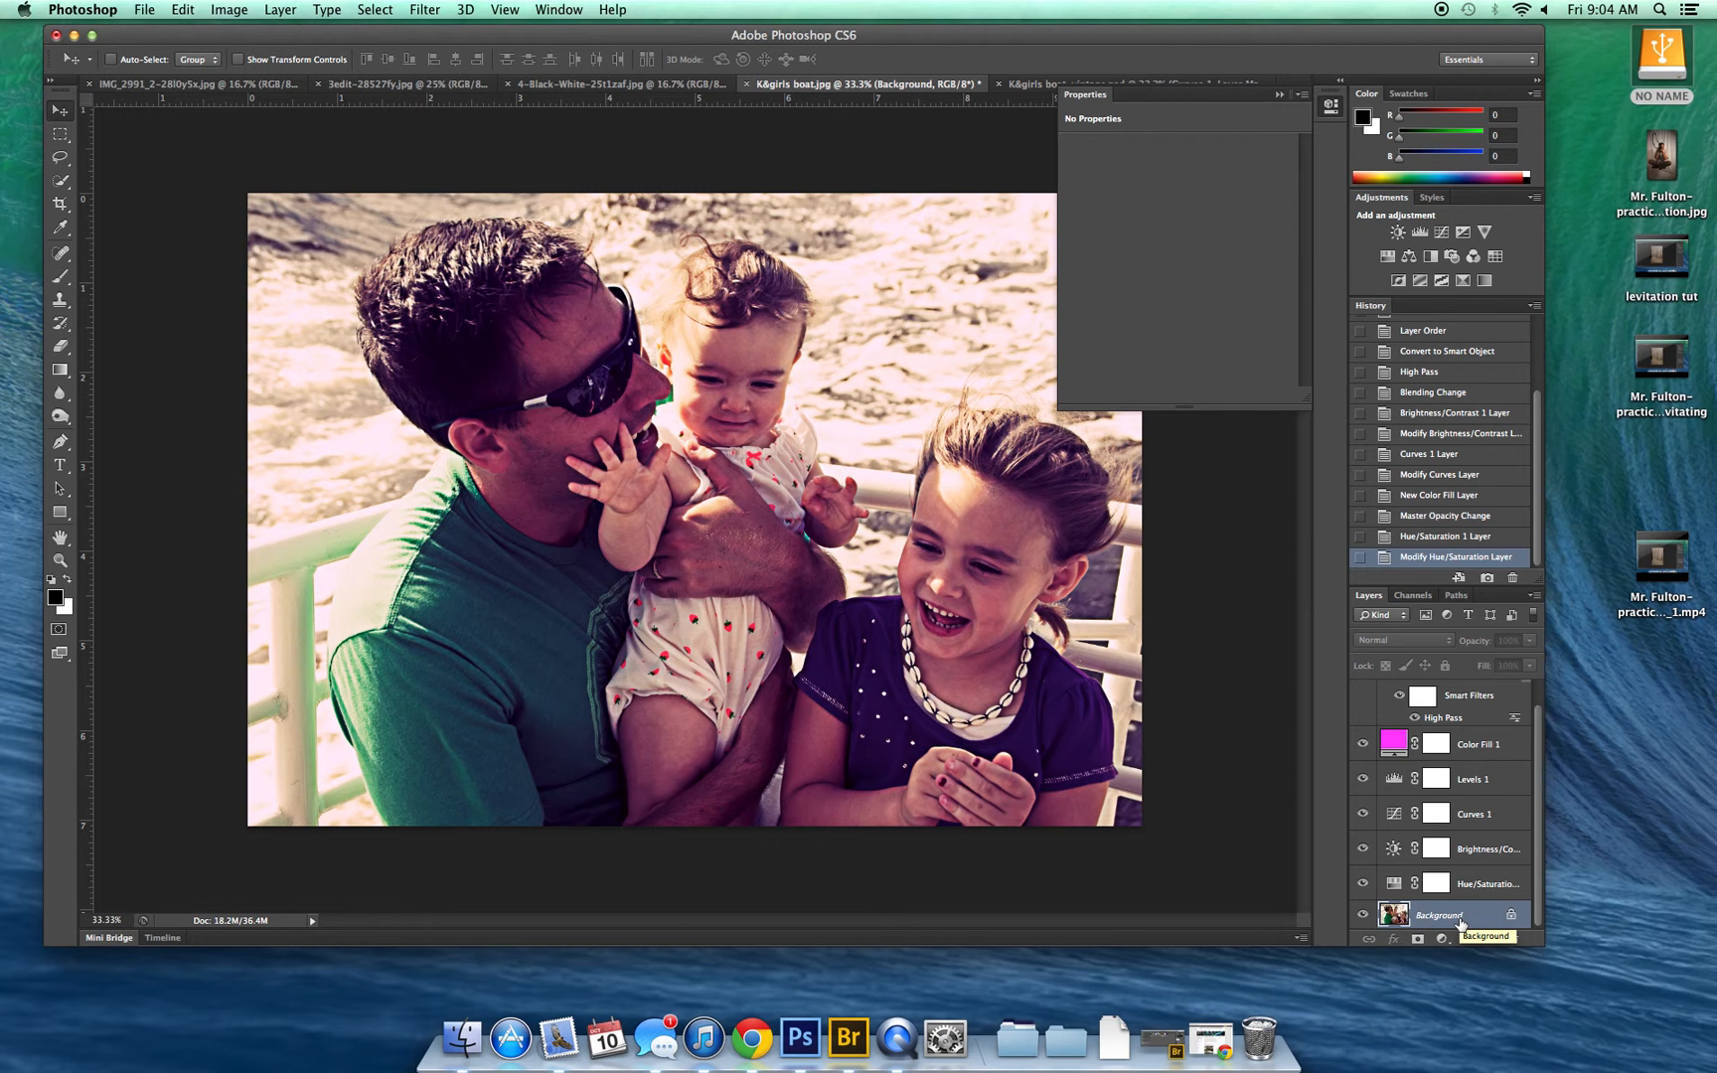
{"action": "key", "text": "super+j"}
{"action": "scroll", "coordinate": [1542, 909], "scroll_direction": "down", "scroll_amount": 1}
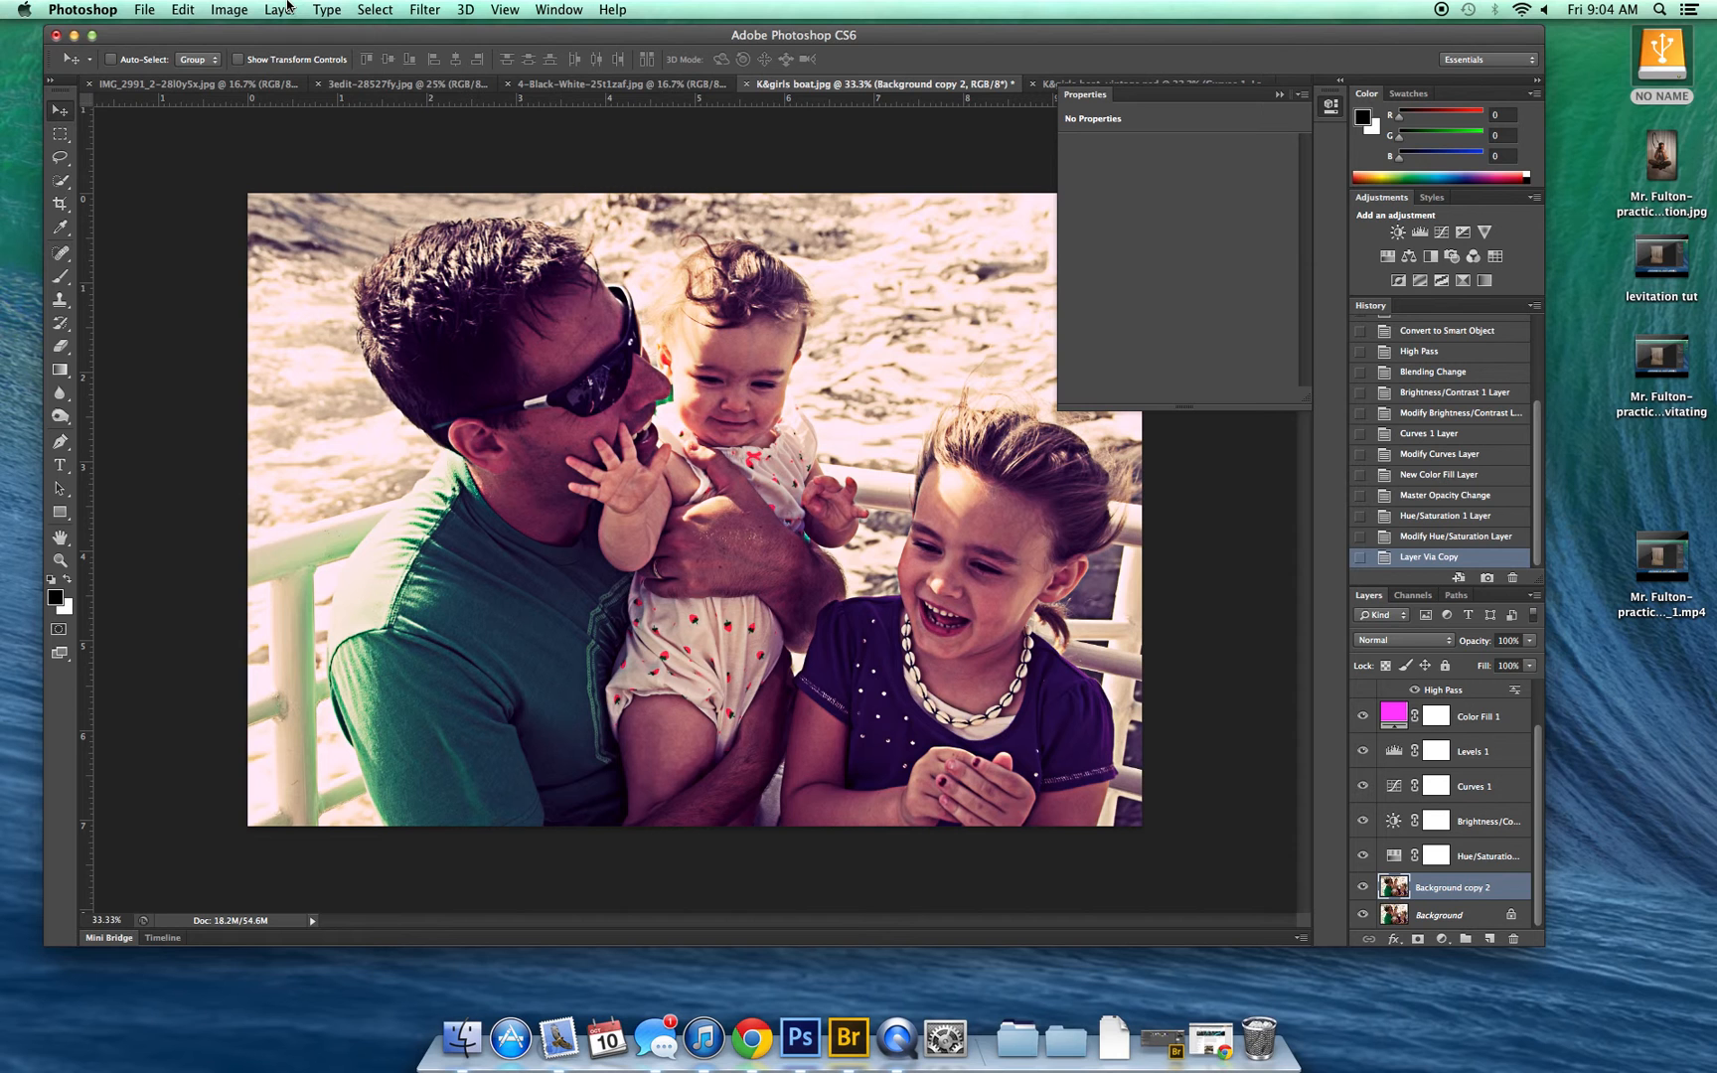
Apply the Add Noise filter to Background copy 2 with an amount of 8% and Uniform distribution, checking the preview at 200%
{"action": "left_click", "coordinate": [422, 12]}
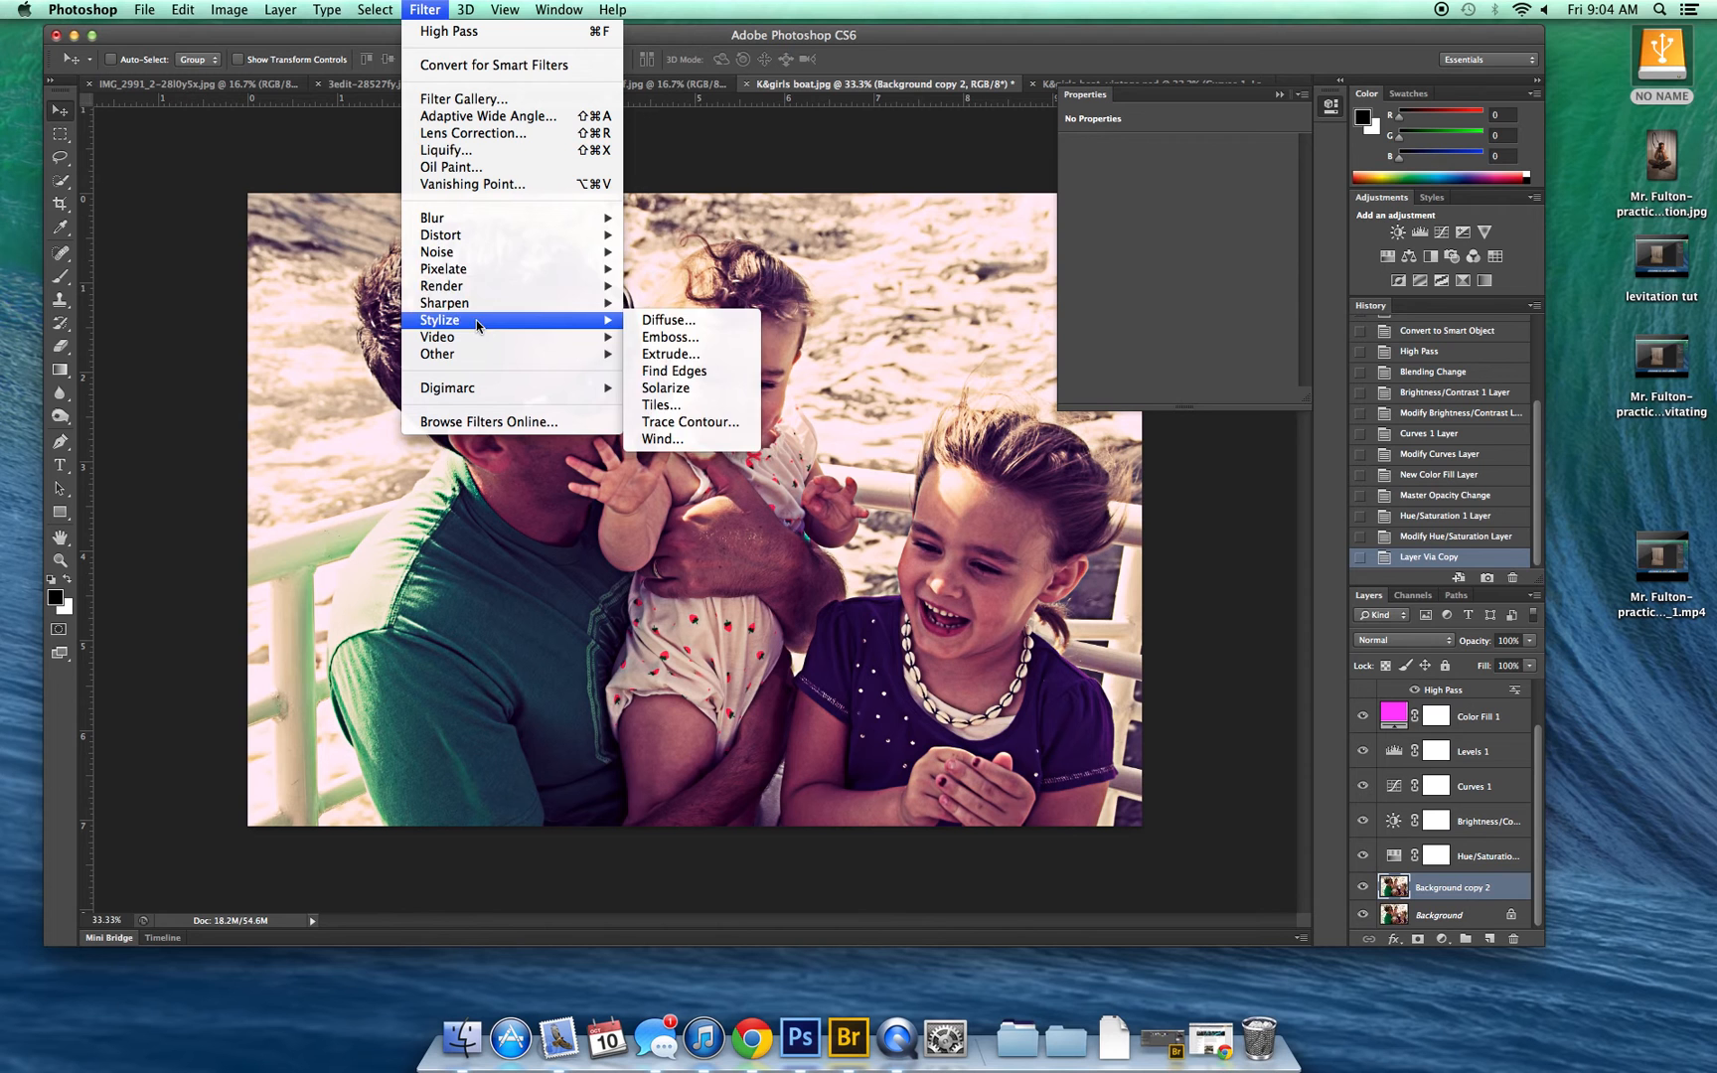
{"action": "mouse_move", "coordinate": [484, 252]}
{"action": "left_click", "coordinate": [651, 252]}
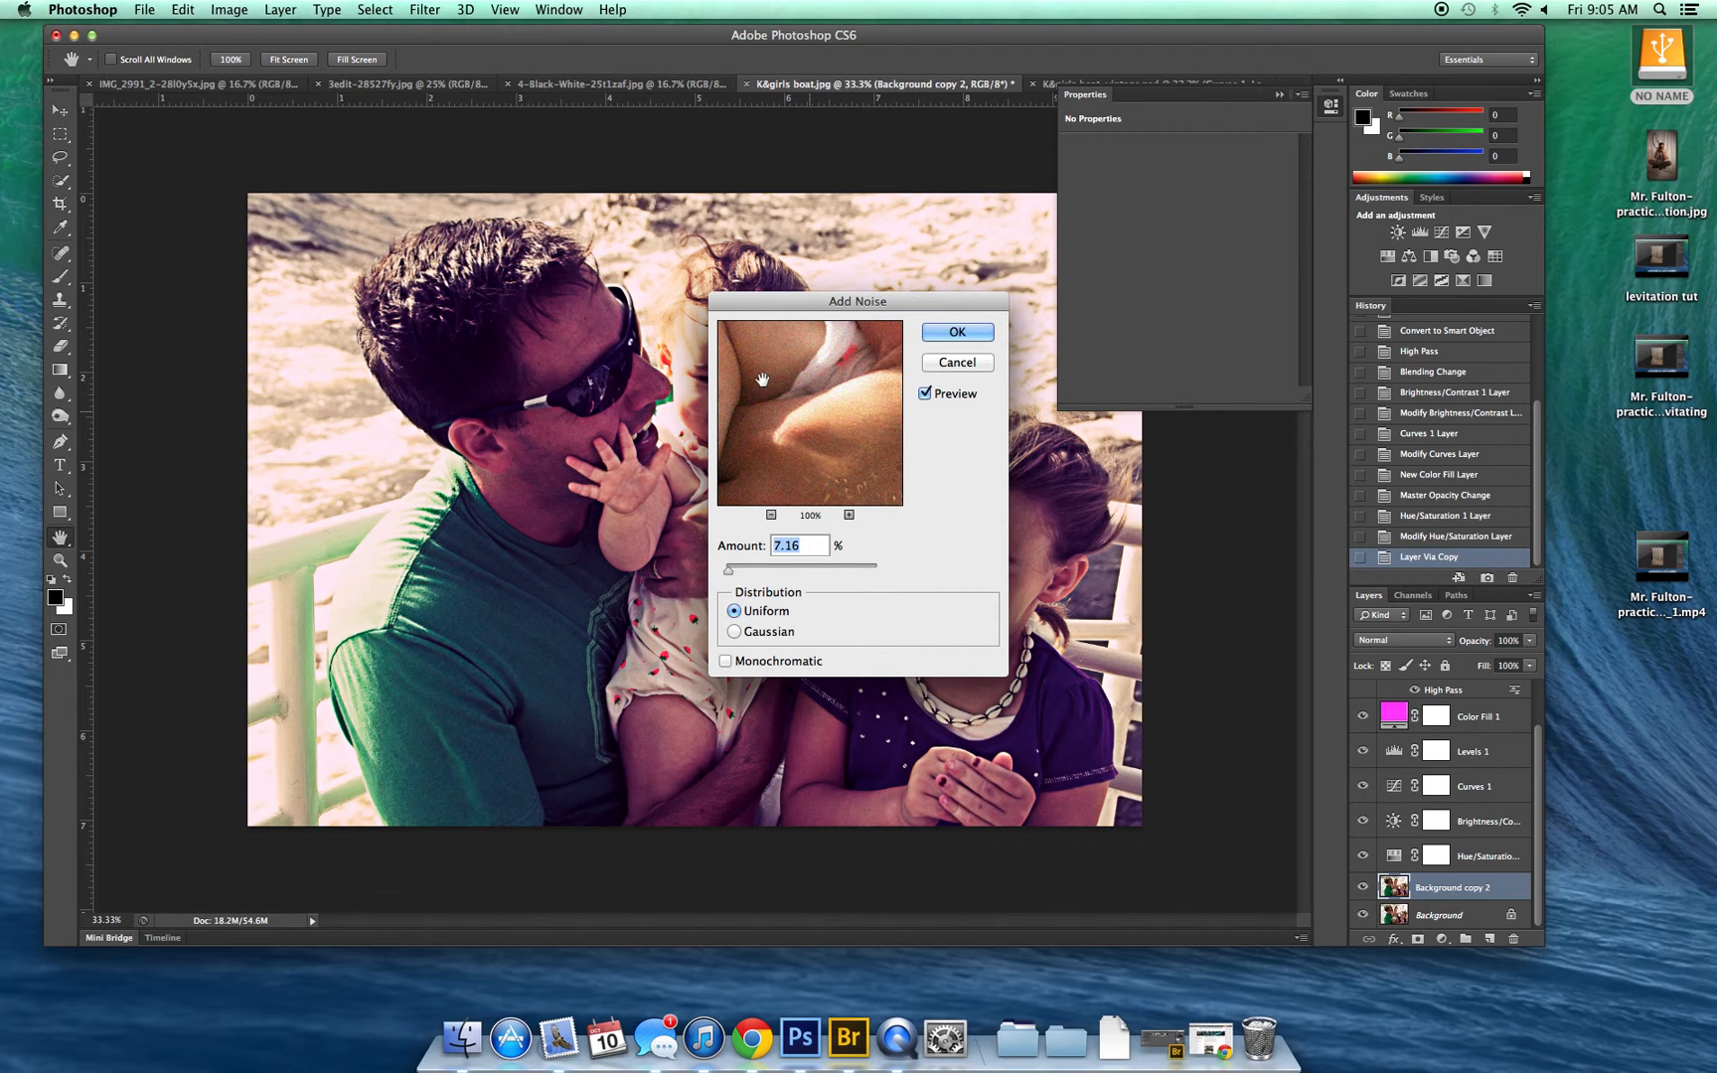
{"action": "left_click", "coordinate": [849, 515]}
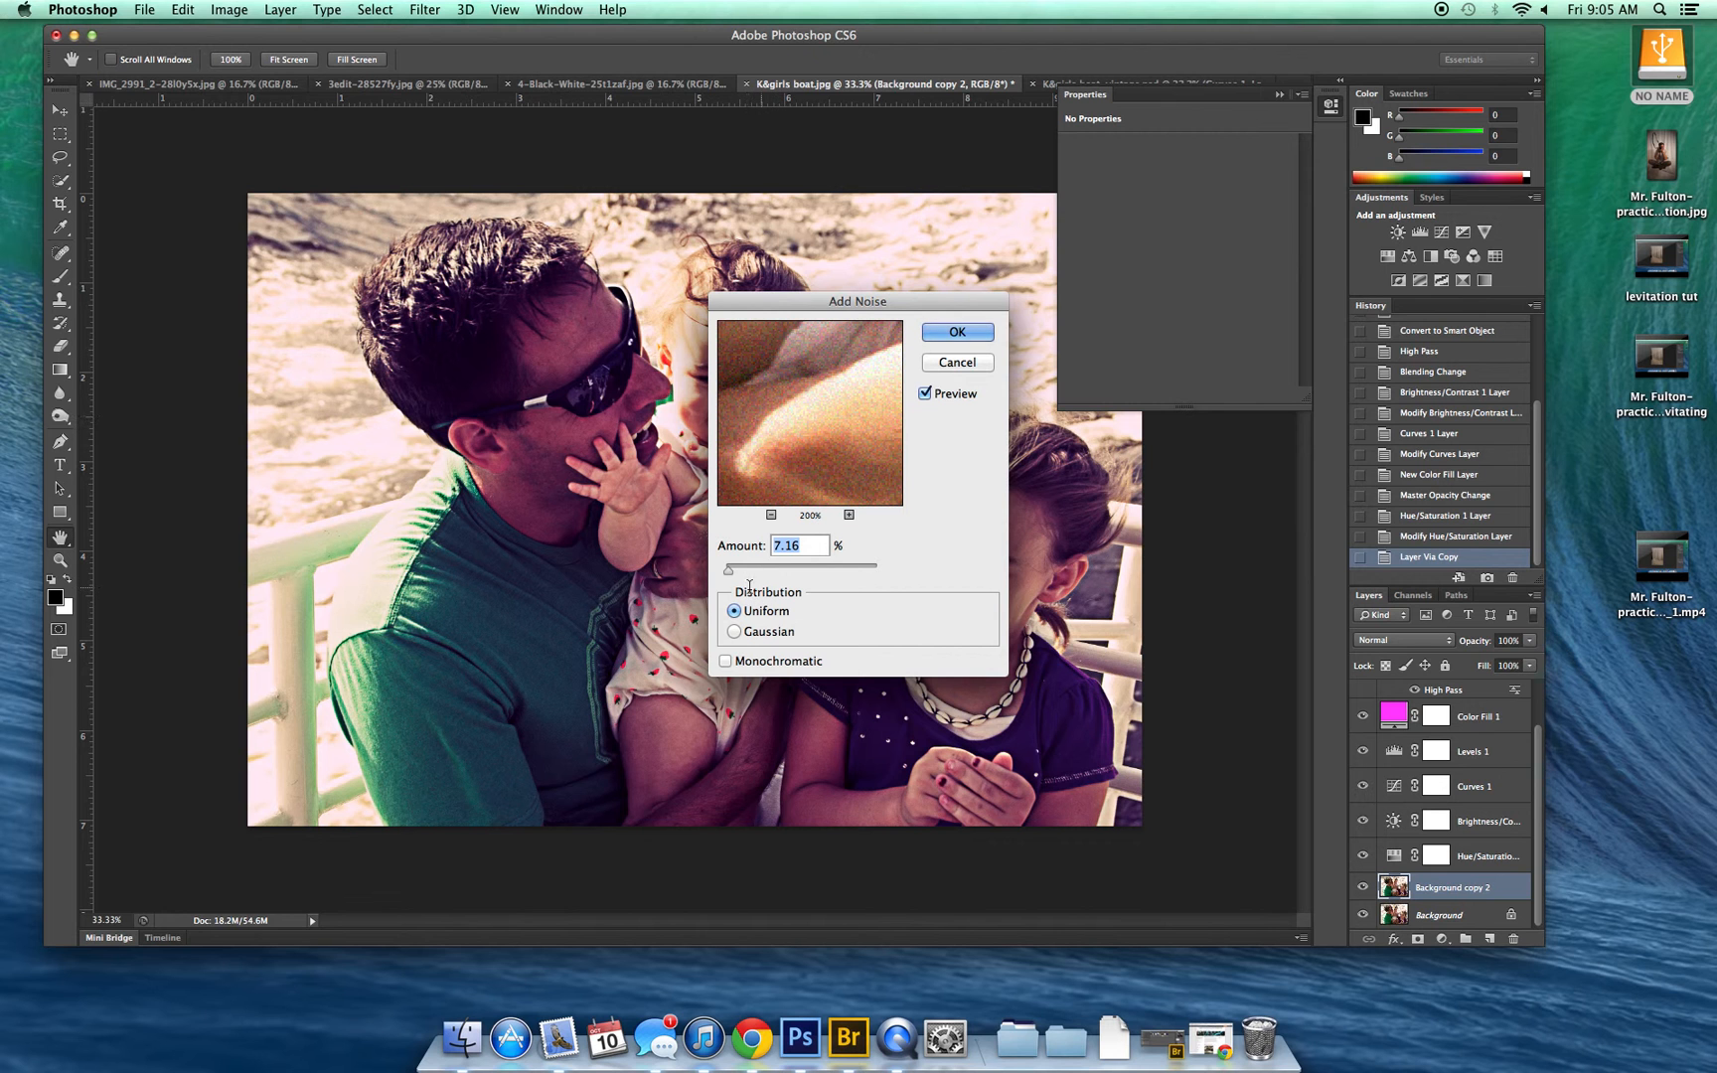
{"action": "left_click_drag", "start_coordinate": [721, 568], "coordinate": [734, 574]}
{"action": "type", "text": "8"}
{"action": "left_click", "coordinate": [946, 334]}
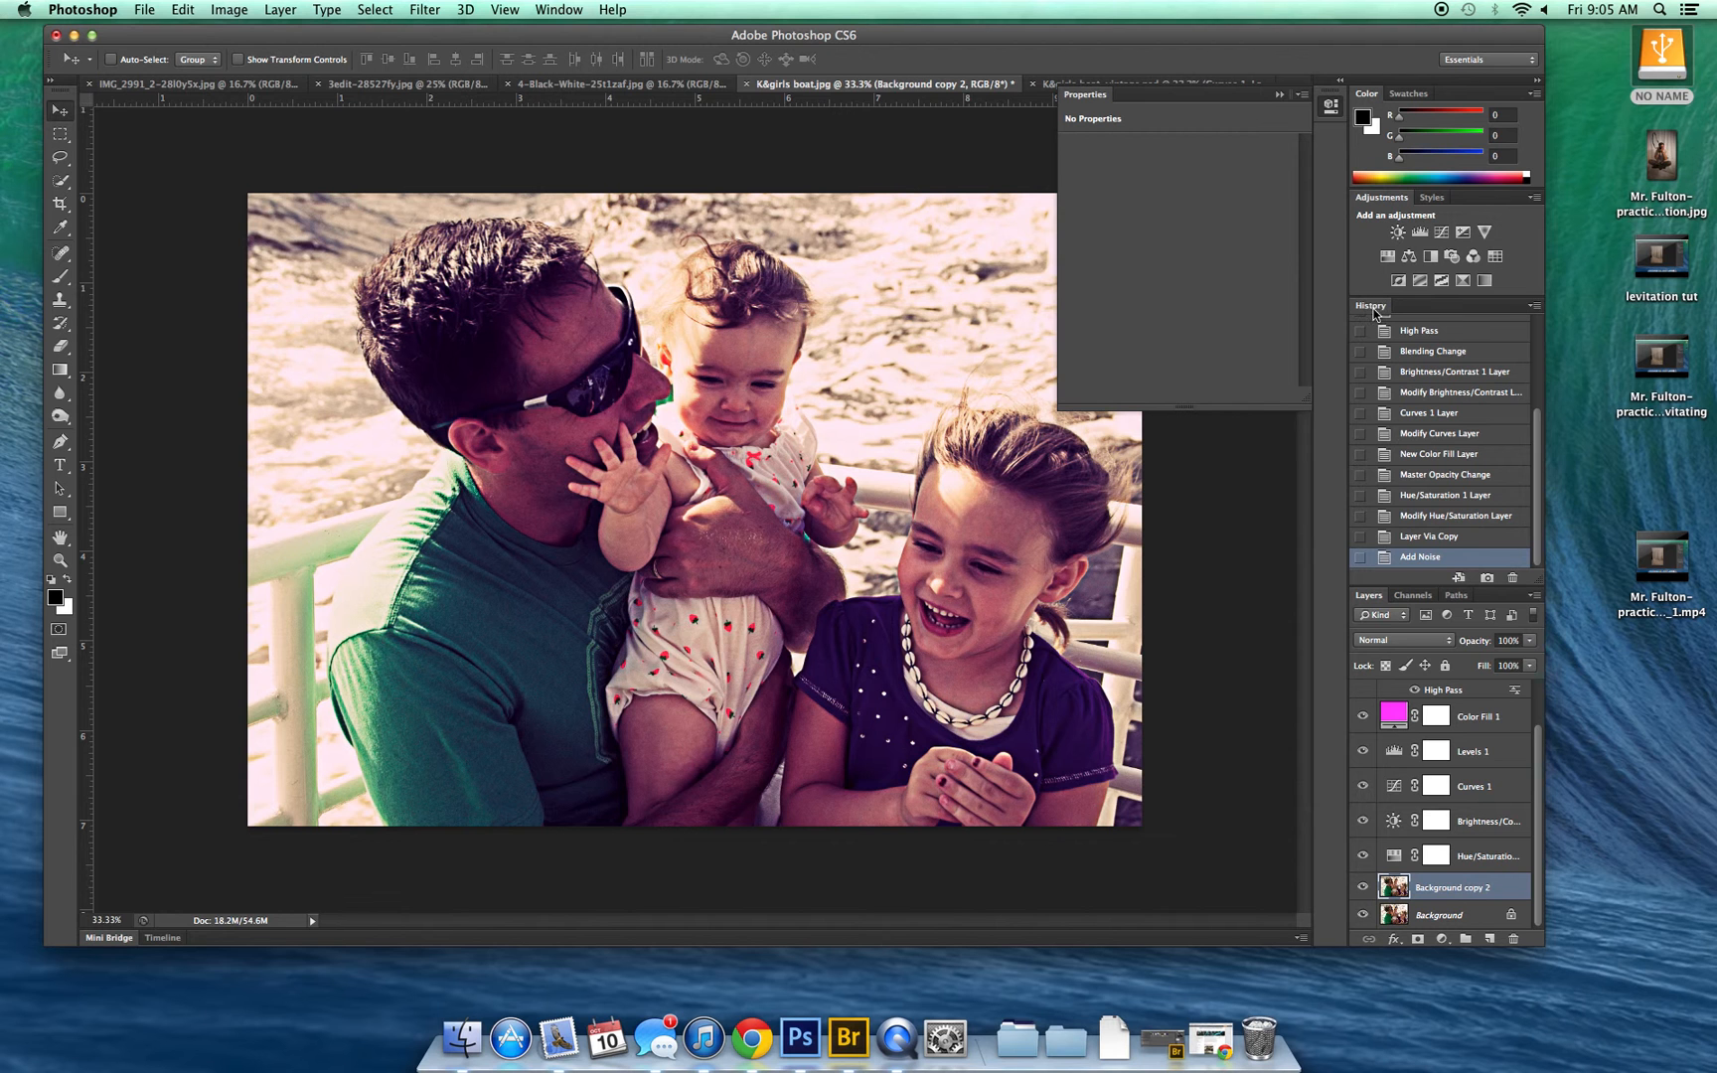
{"action": "left_click", "coordinate": [558, 10]}
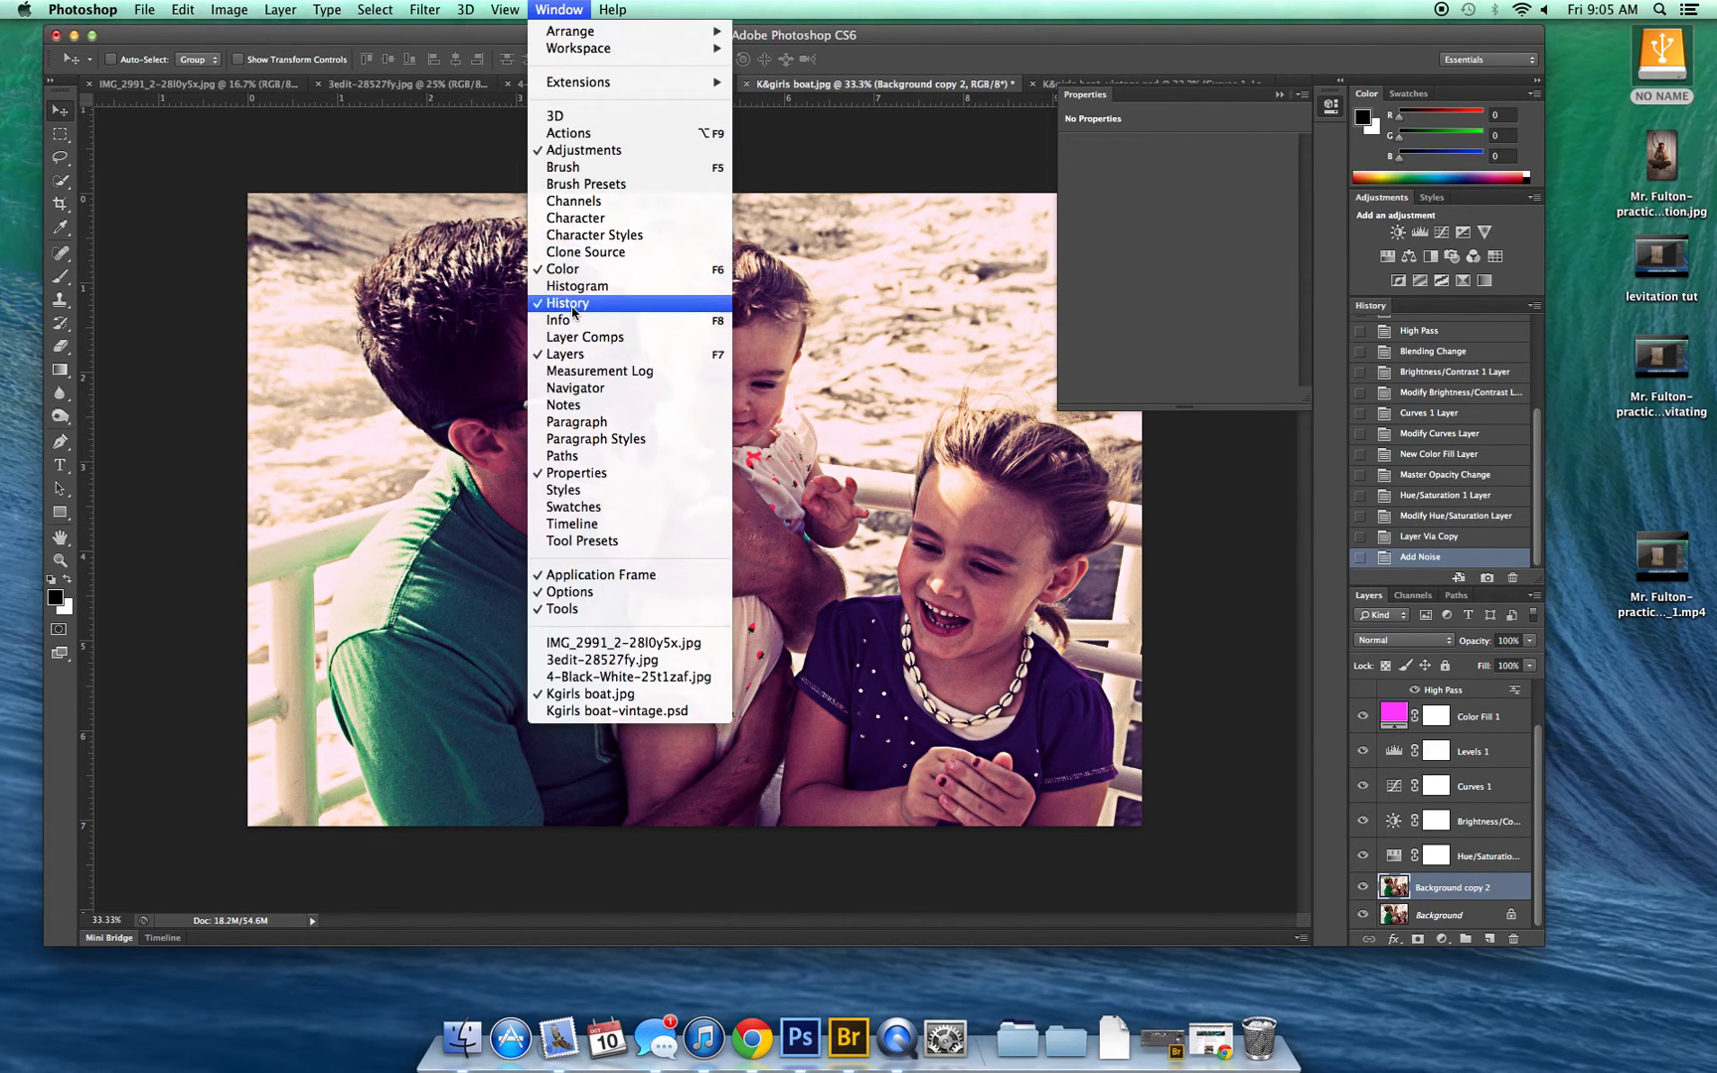
{"action": "left_click", "coordinate": [568, 8]}
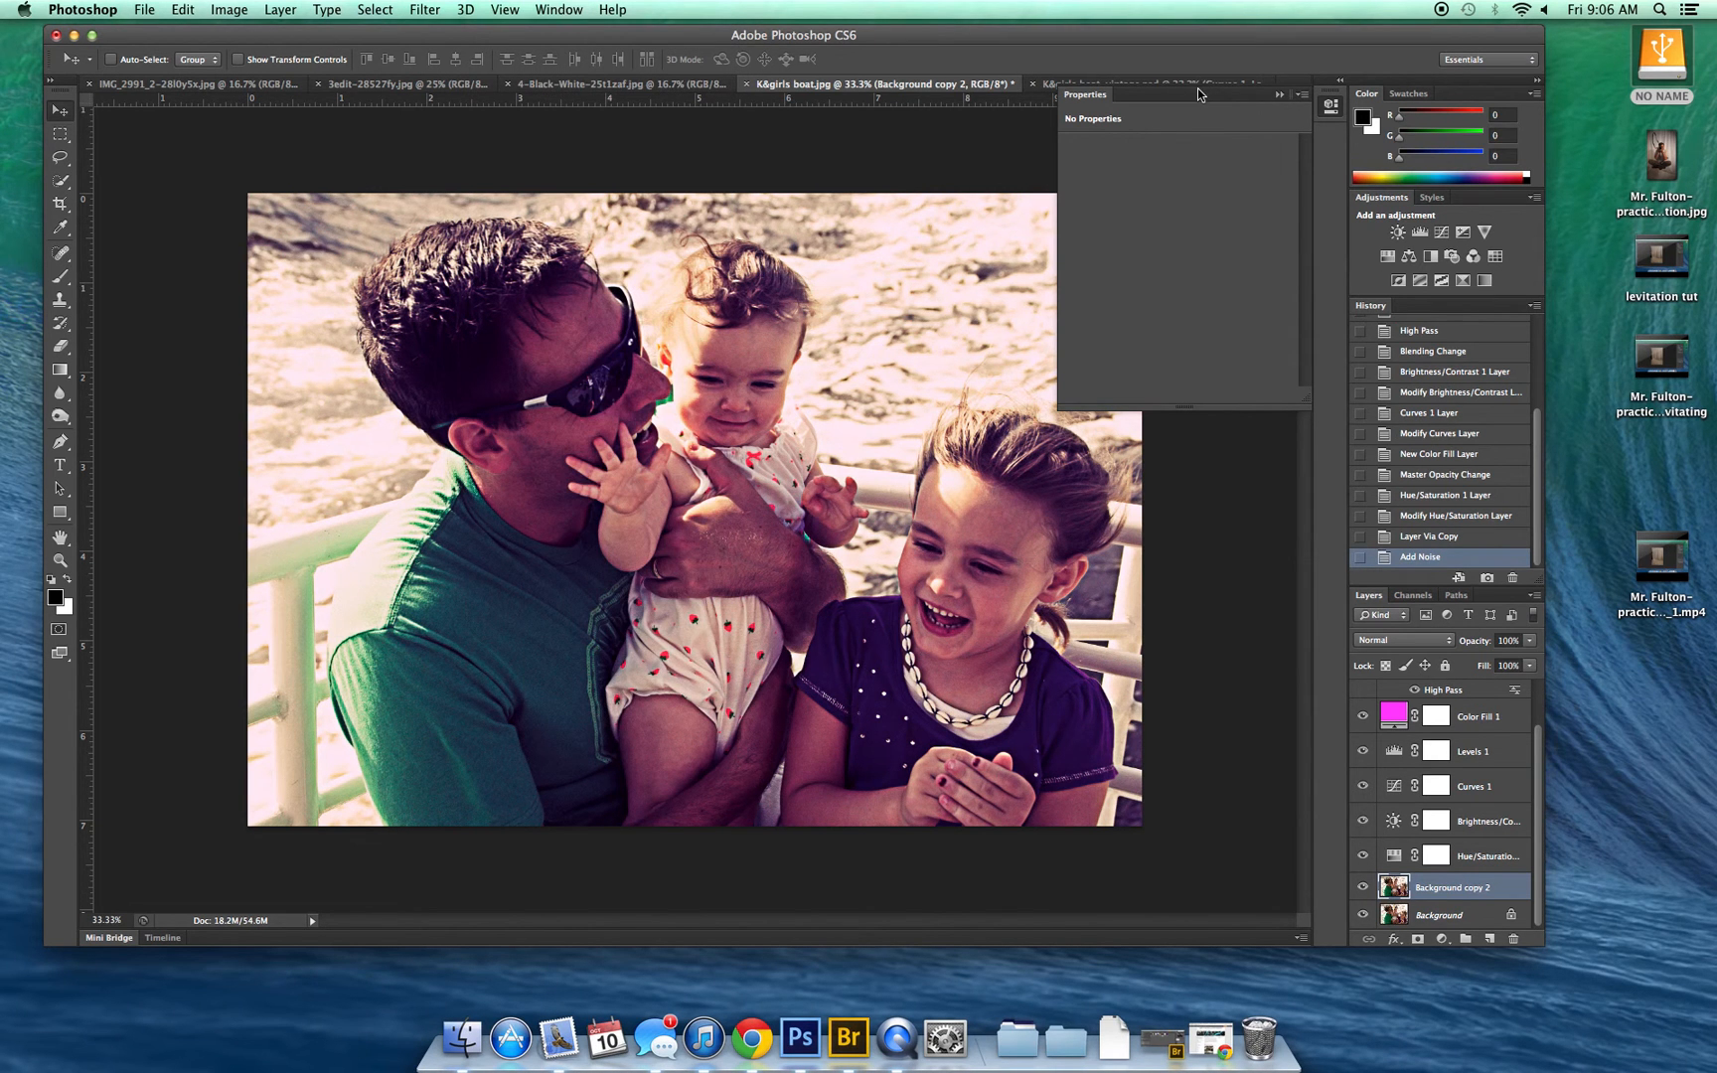
{"action": "mouse_move", "coordinate": [1198, 93]}
{"action": "left_mouse_down"}
{"action": "mouse_move", "coordinate": [1175, 119]}
{"action": "mouse_move", "coordinate": [1198, 188]}
{"action": "mouse_move", "coordinate": [1333, 267]}
{"action": "mouse_move", "coordinate": [1429, 296]}
{"action": "mouse_move", "coordinate": [1280, 248]}
{"action": "mouse_move", "coordinate": [1198, 100]}
{"action": "left_mouse_up"}
{"action": "mouse_move", "coordinate": [1536, 749]}
{"action": "left_mouse_down"}
{"action": "mouse_move", "coordinate": [1540, 727]}
{"action": "mouse_move", "coordinate": [1541, 770]}
{"action": "left_mouse_up"}
Apply a Lens Correction vignette to Background copy 2 with amount -100 and midpoint +35, and collapse the empty Properties display
{"action": "left_click", "coordinate": [425, 10]}
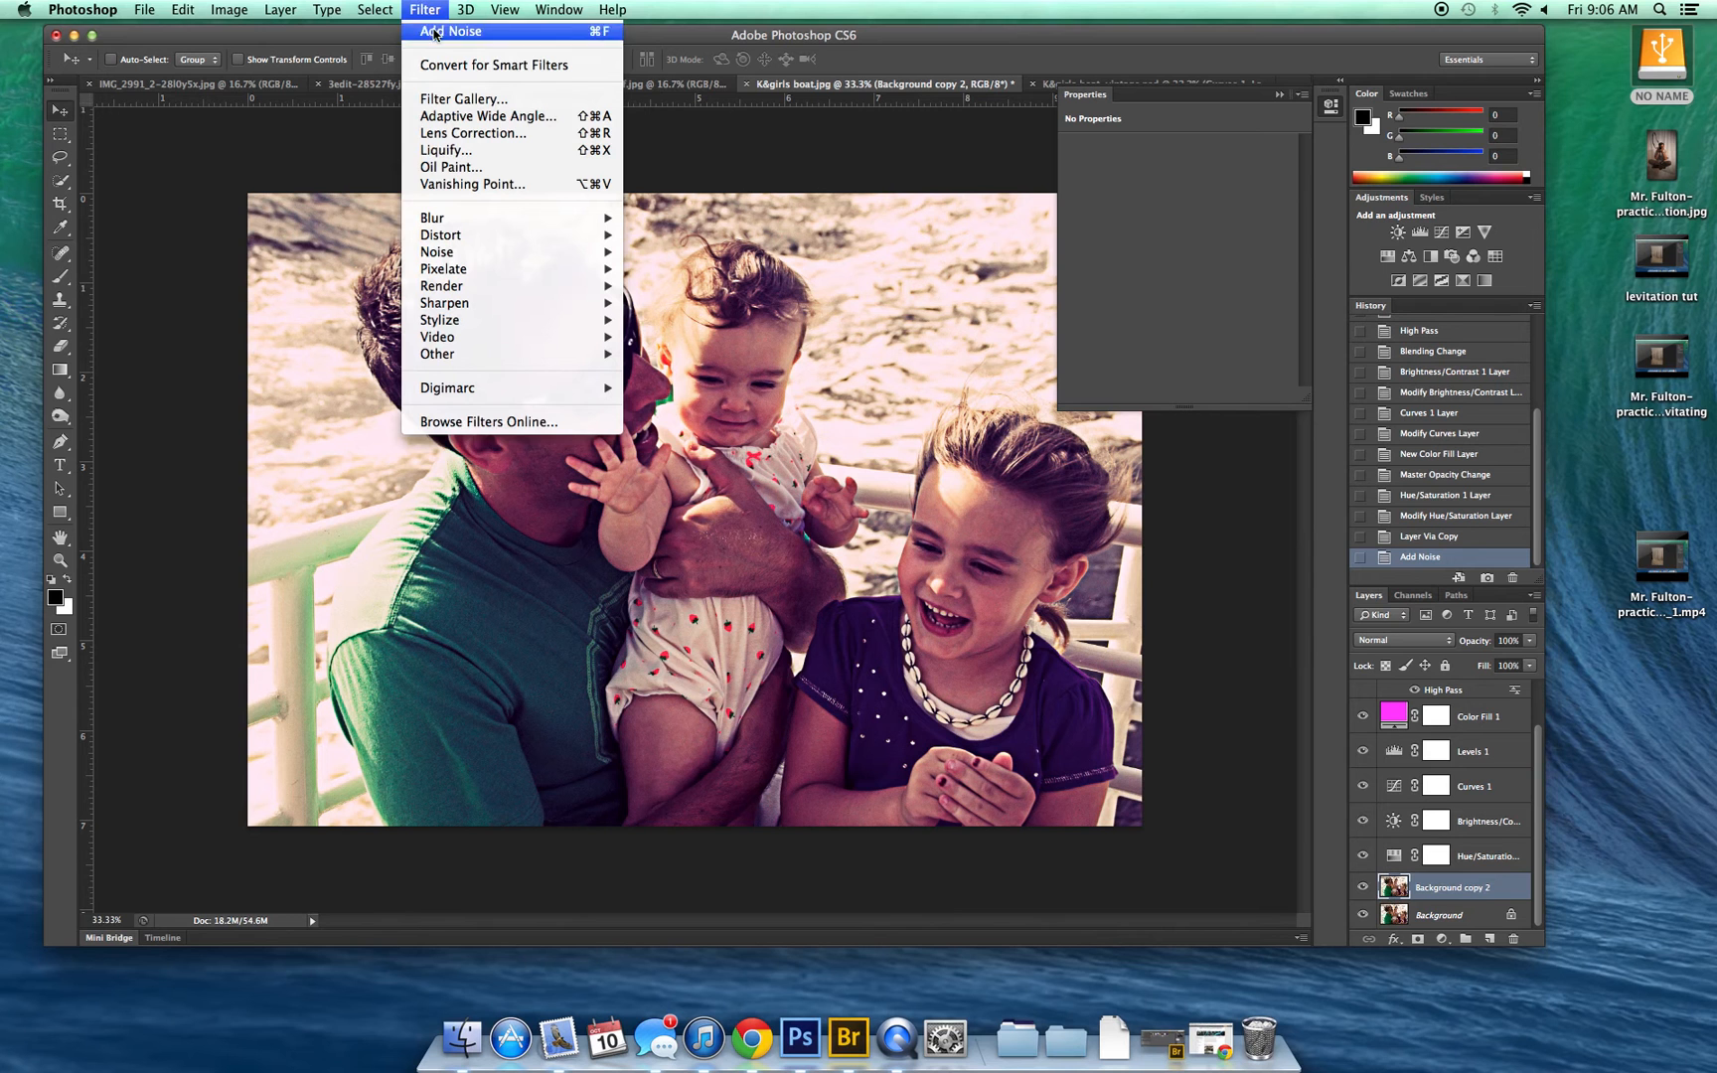
{"action": "left_click", "coordinate": [463, 136]}
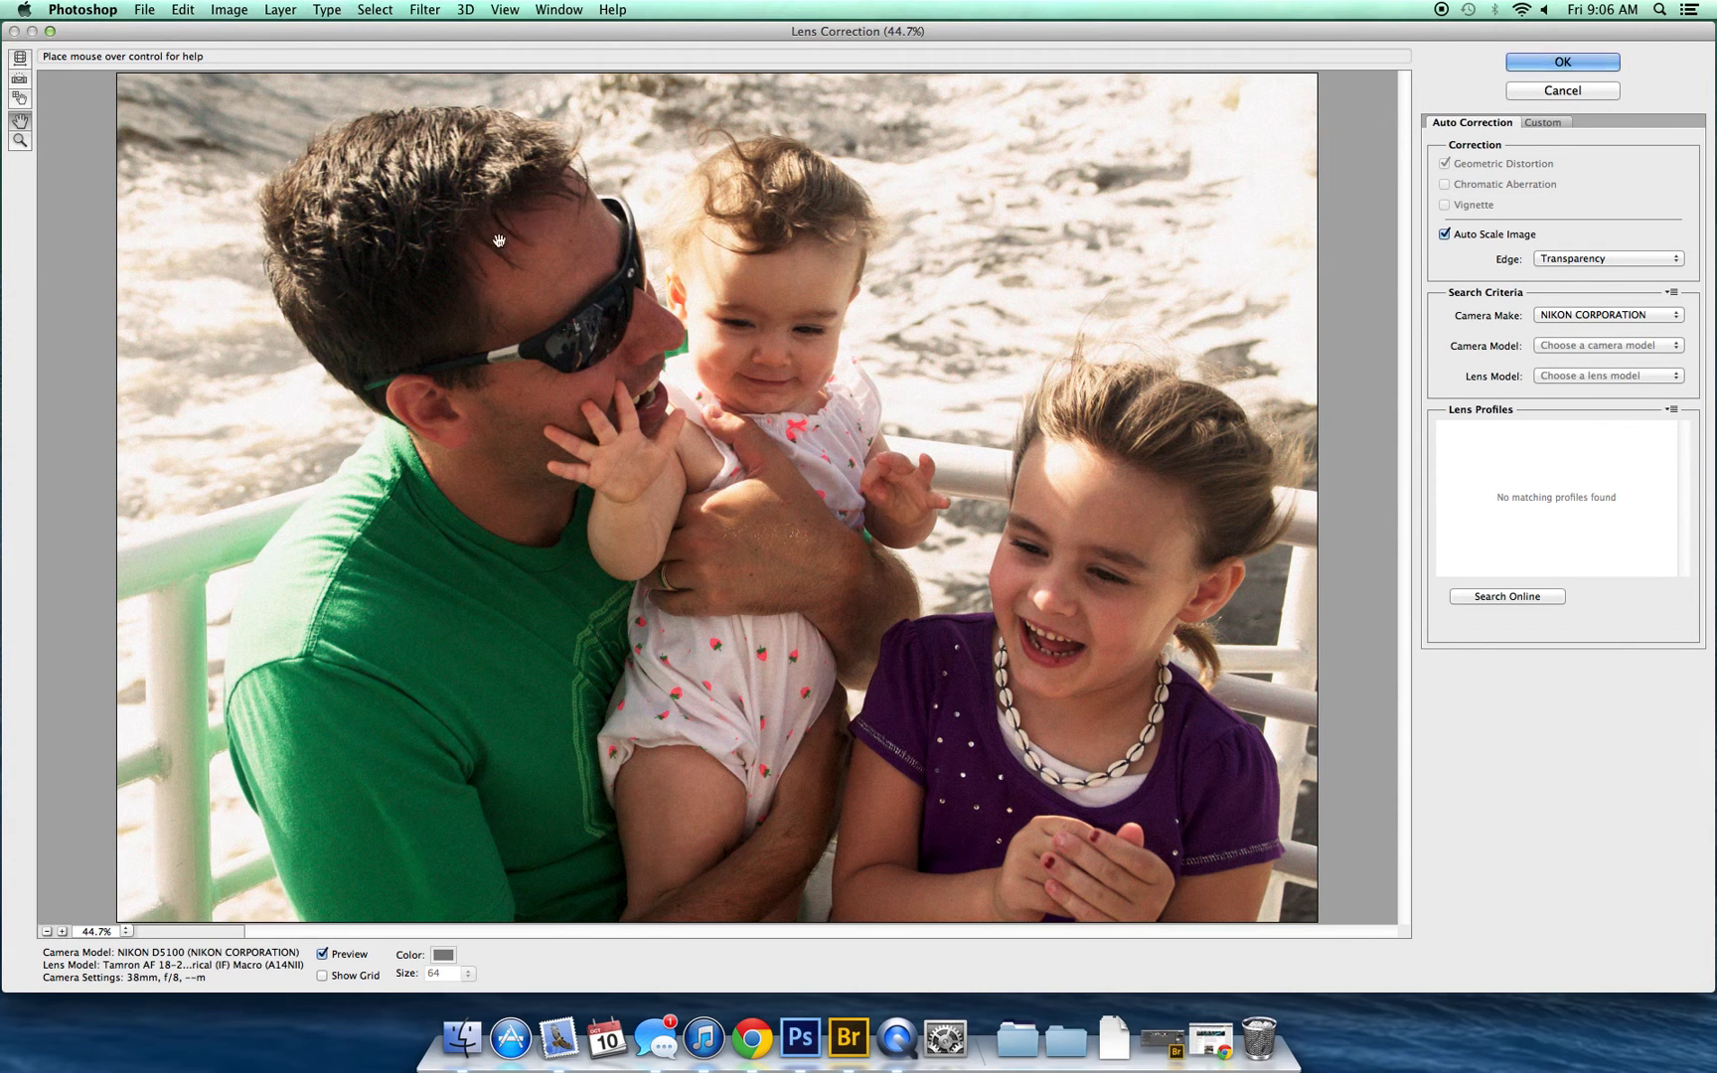
{"action": "left_click", "coordinate": [1543, 123]}
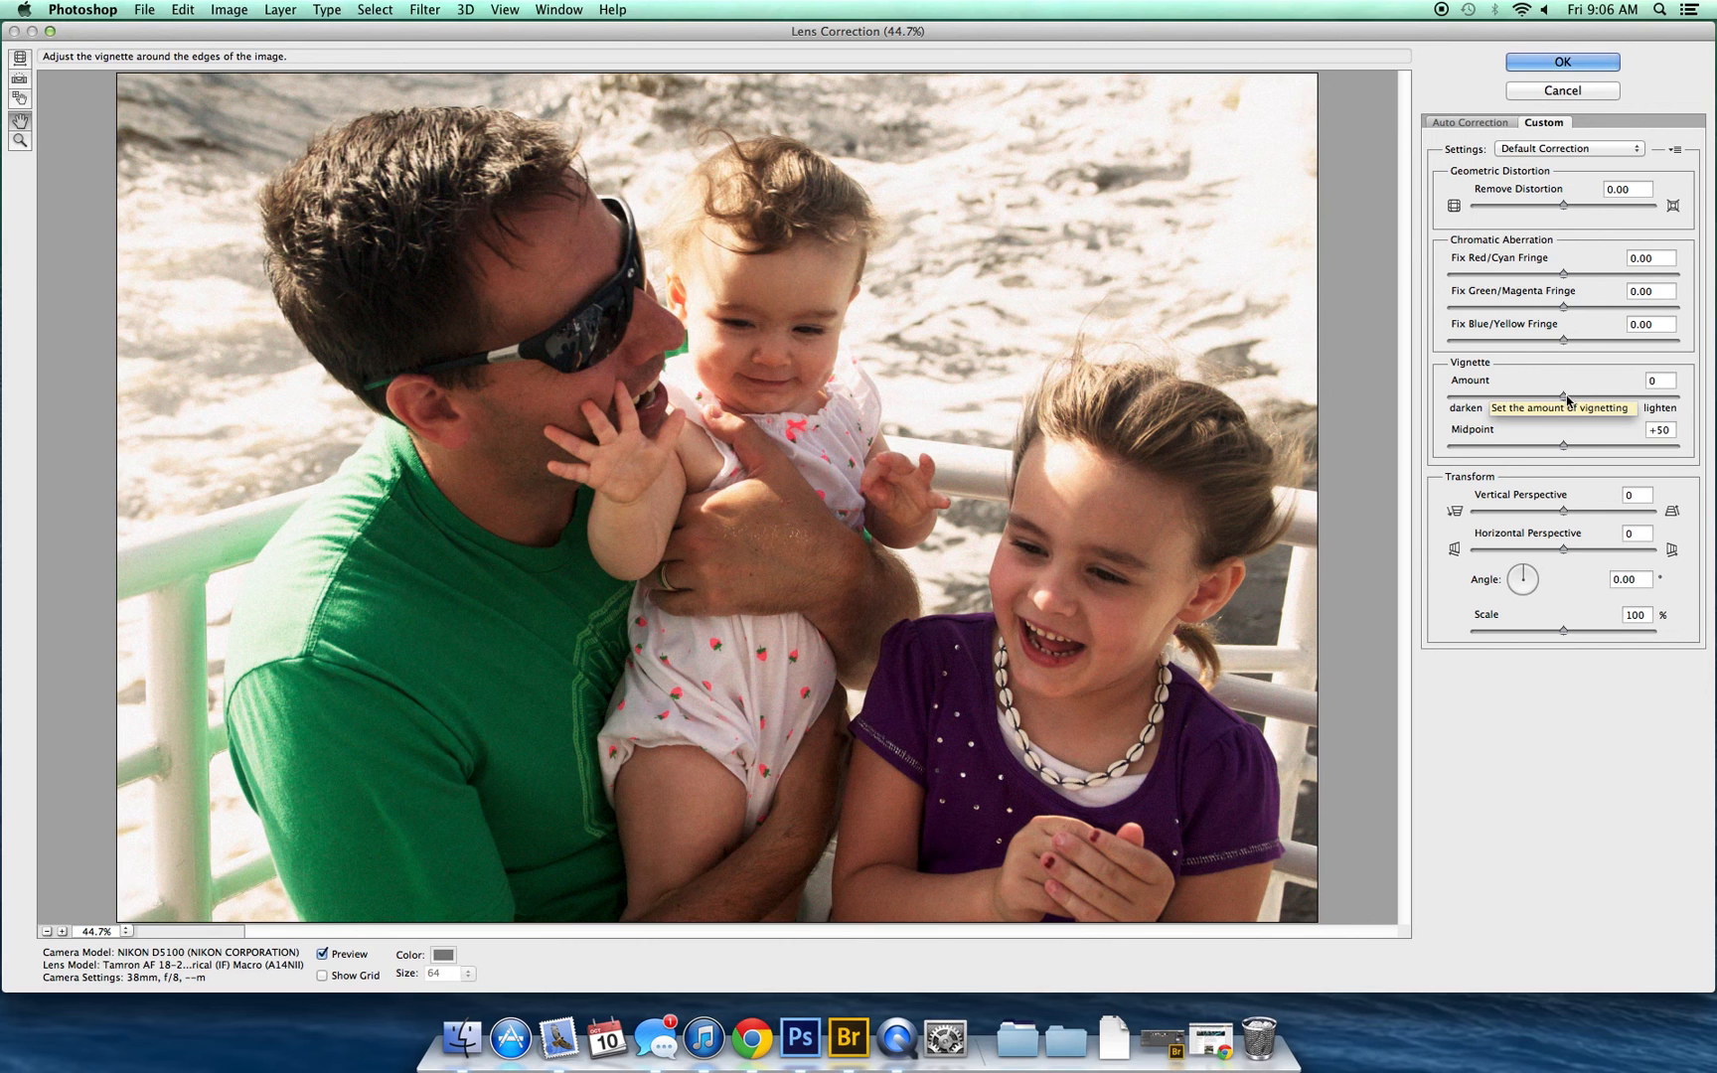
{"action": "left_click_drag", "start_coordinate": [1563, 399], "coordinate": [1422, 406]}
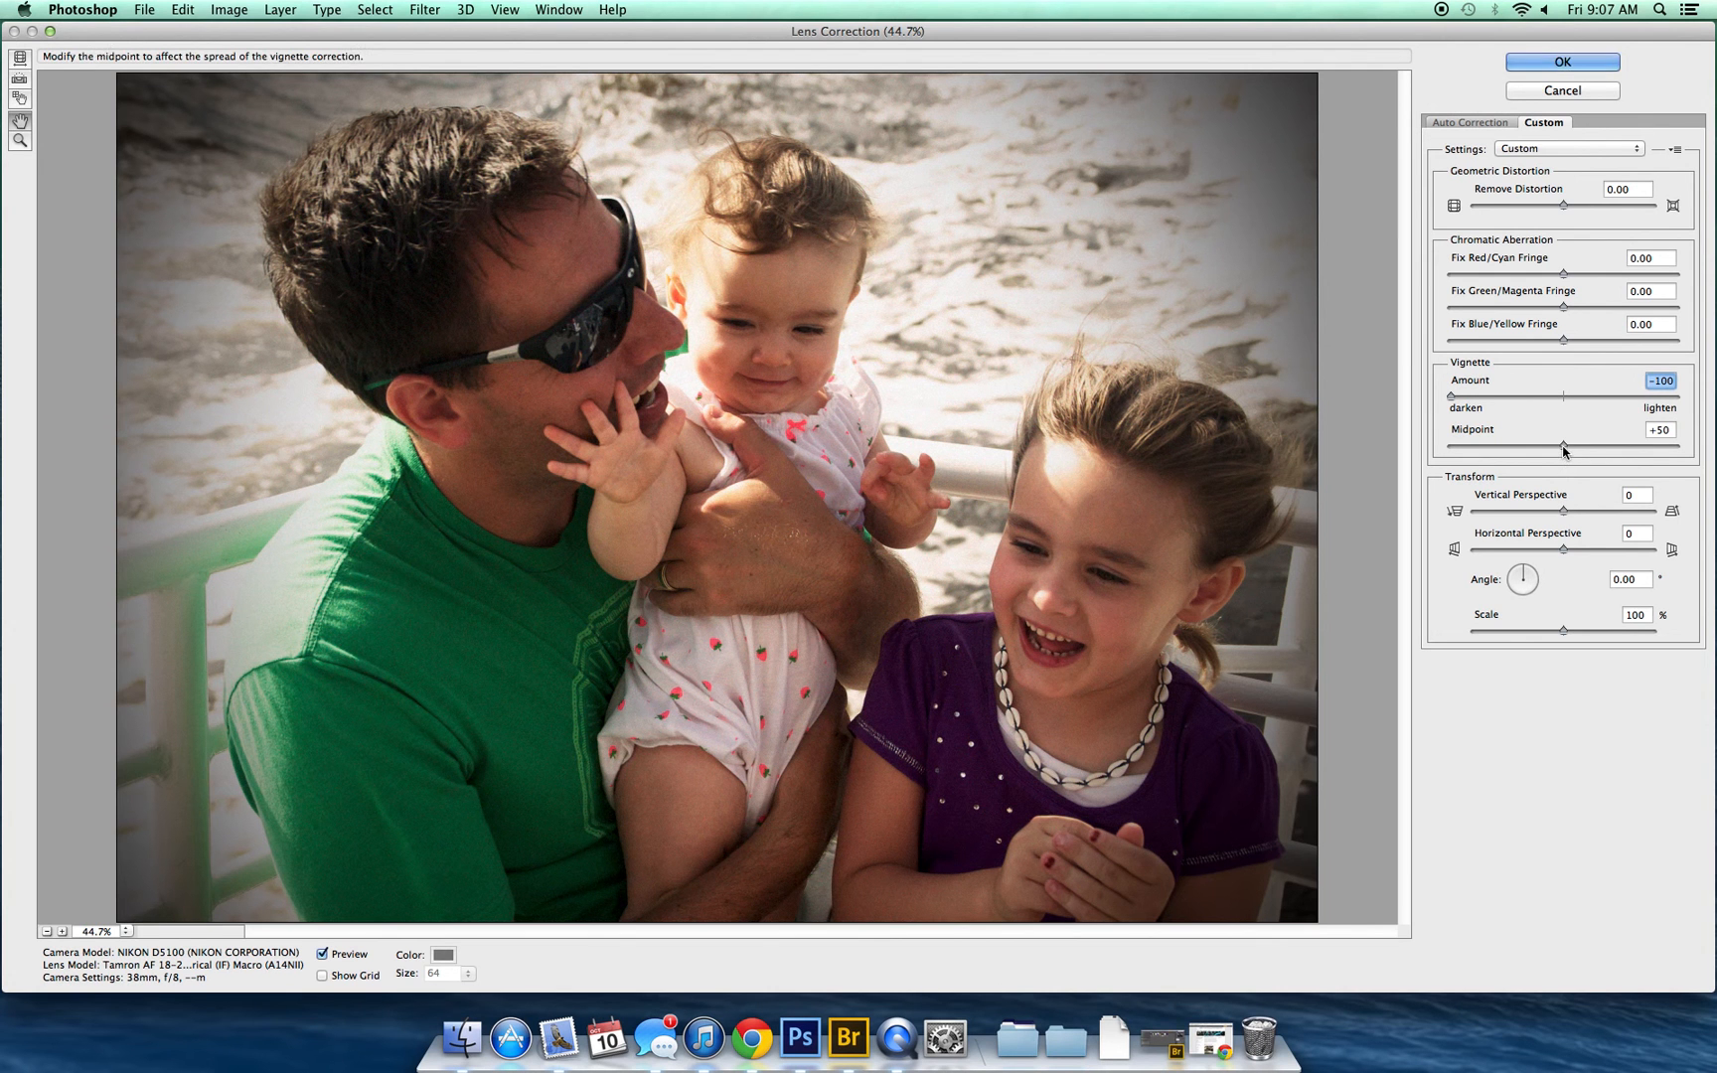
{"action": "left_click_drag", "start_coordinate": [1562, 450], "coordinate": [1530, 448]}
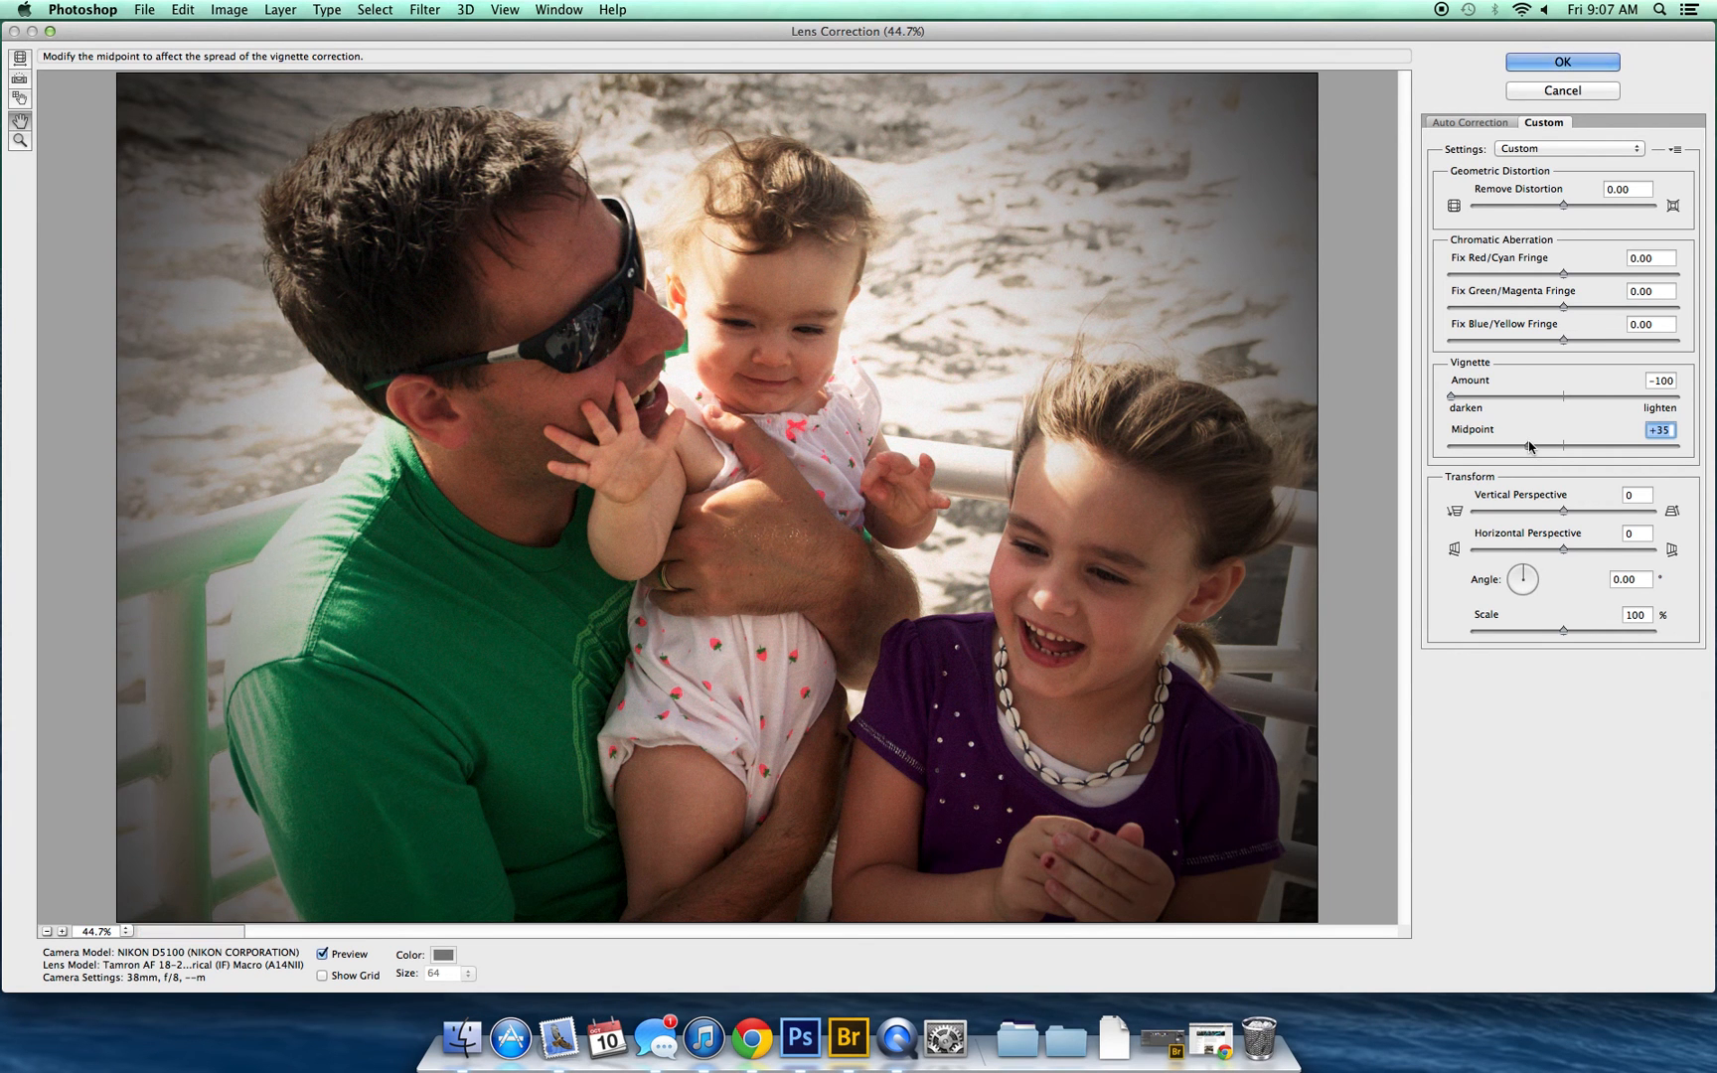
{"action": "left_click_drag", "start_coordinate": [1525, 449], "coordinate": [1500, 448]}
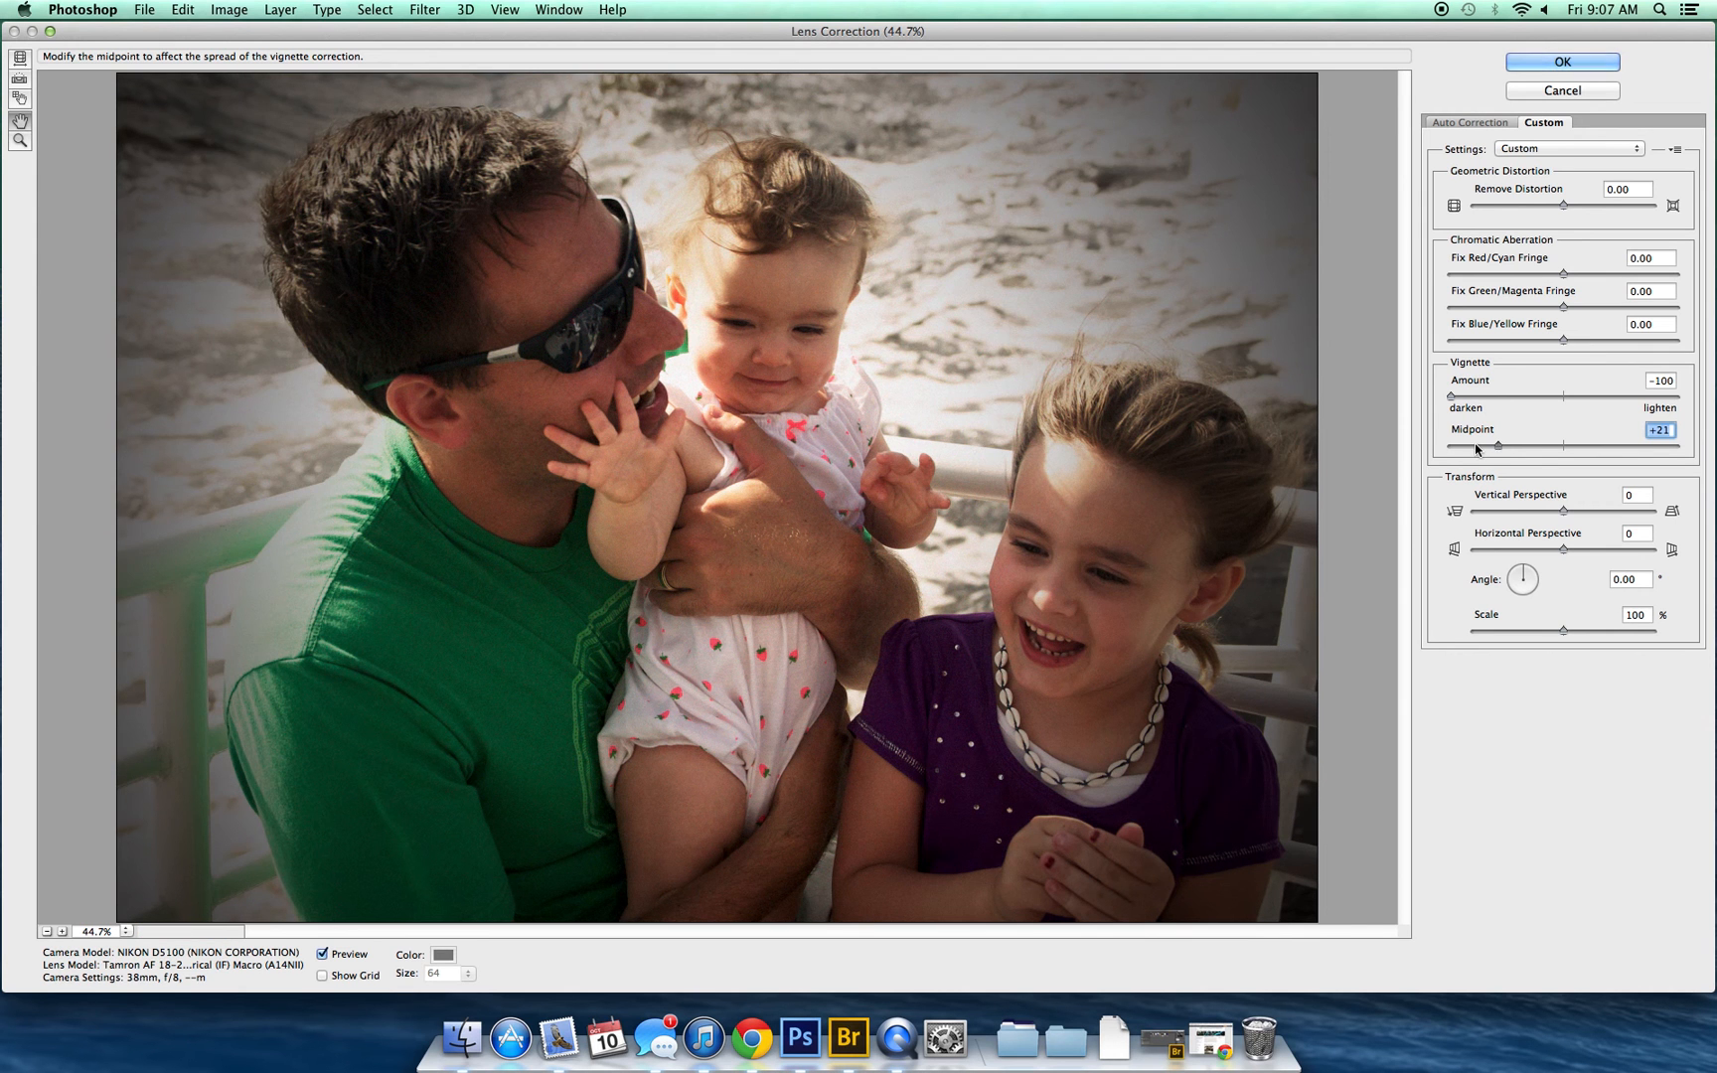
{"action": "left_click_drag", "start_coordinate": [1476, 450], "coordinate": [1532, 445]}
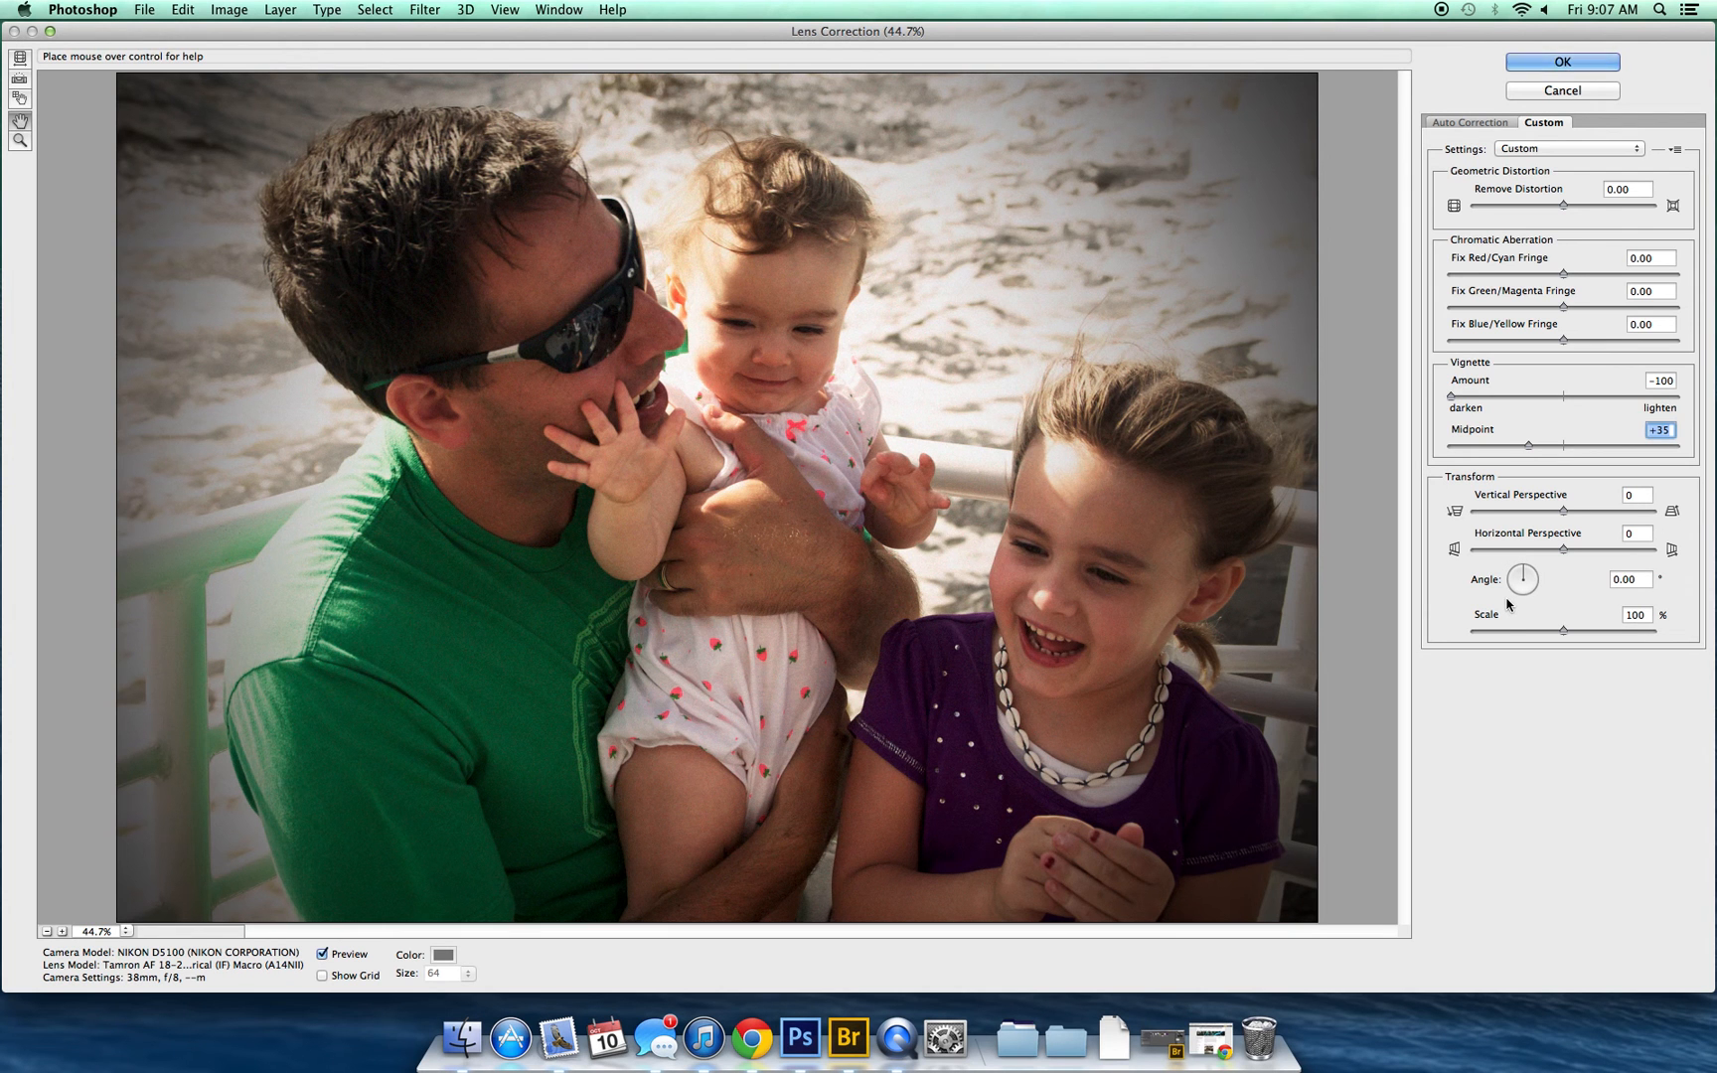
{"action": "left_click", "coordinate": [1562, 62]}
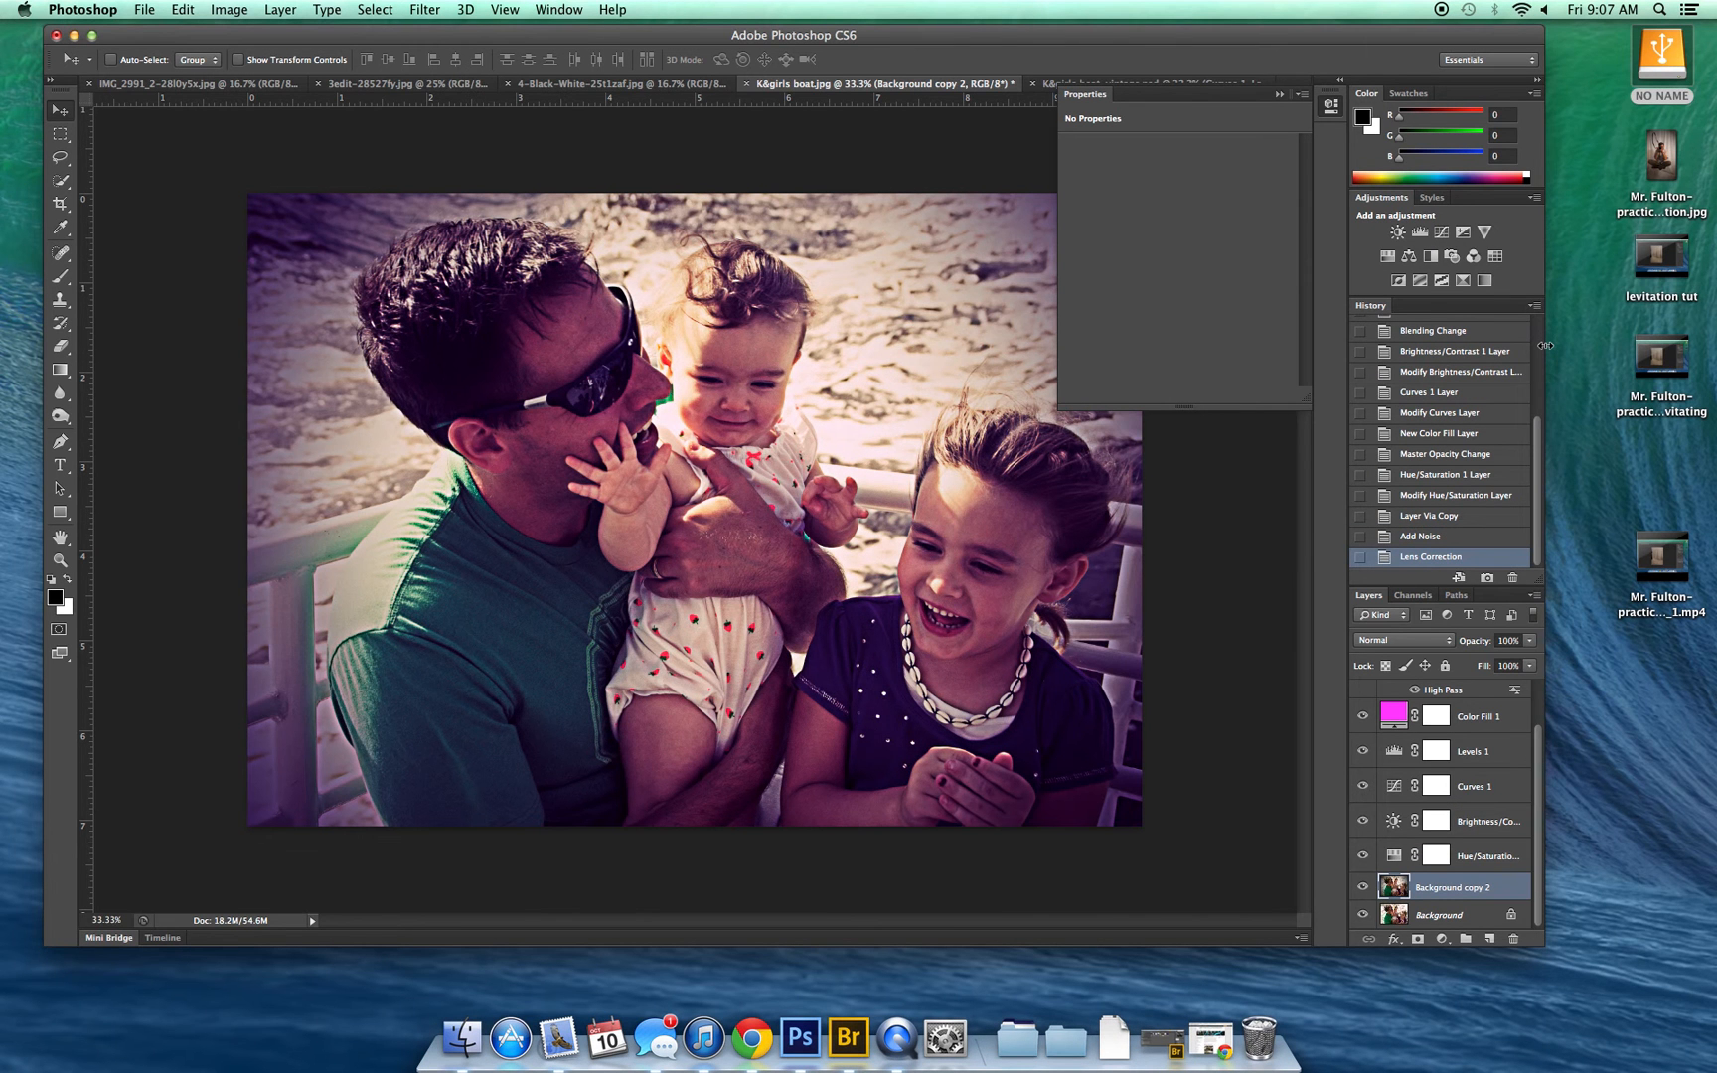
{"action": "left_click", "coordinate": [1300, 96]}
{"action": "left_click", "coordinate": [1336, 104]}
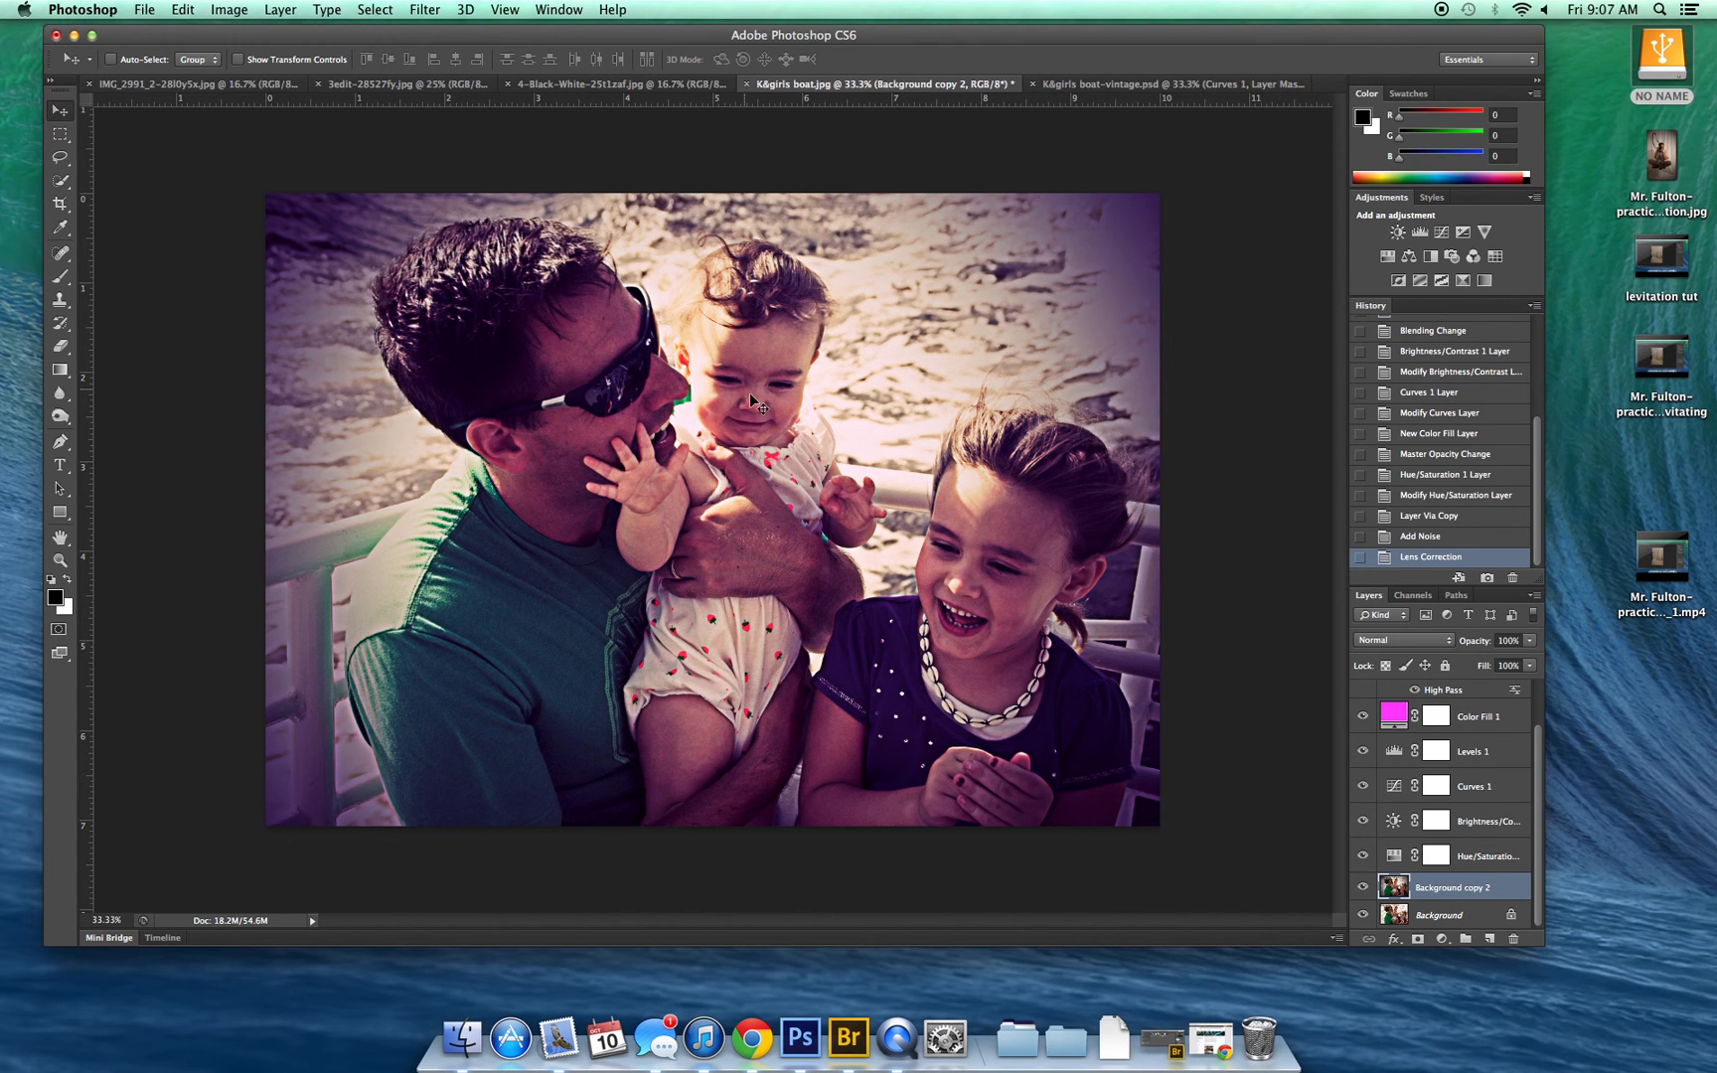
Set the opacity of the magenta Color Fill 1 layer to 4%
{"action": "mouse_move", "coordinate": [1537, 769]}
{"action": "left_mouse_down"}
{"action": "mouse_move", "coordinate": [1536, 724]}
{"action": "mouse_move", "coordinate": [1534, 786]}
{"action": "left_mouse_up"}
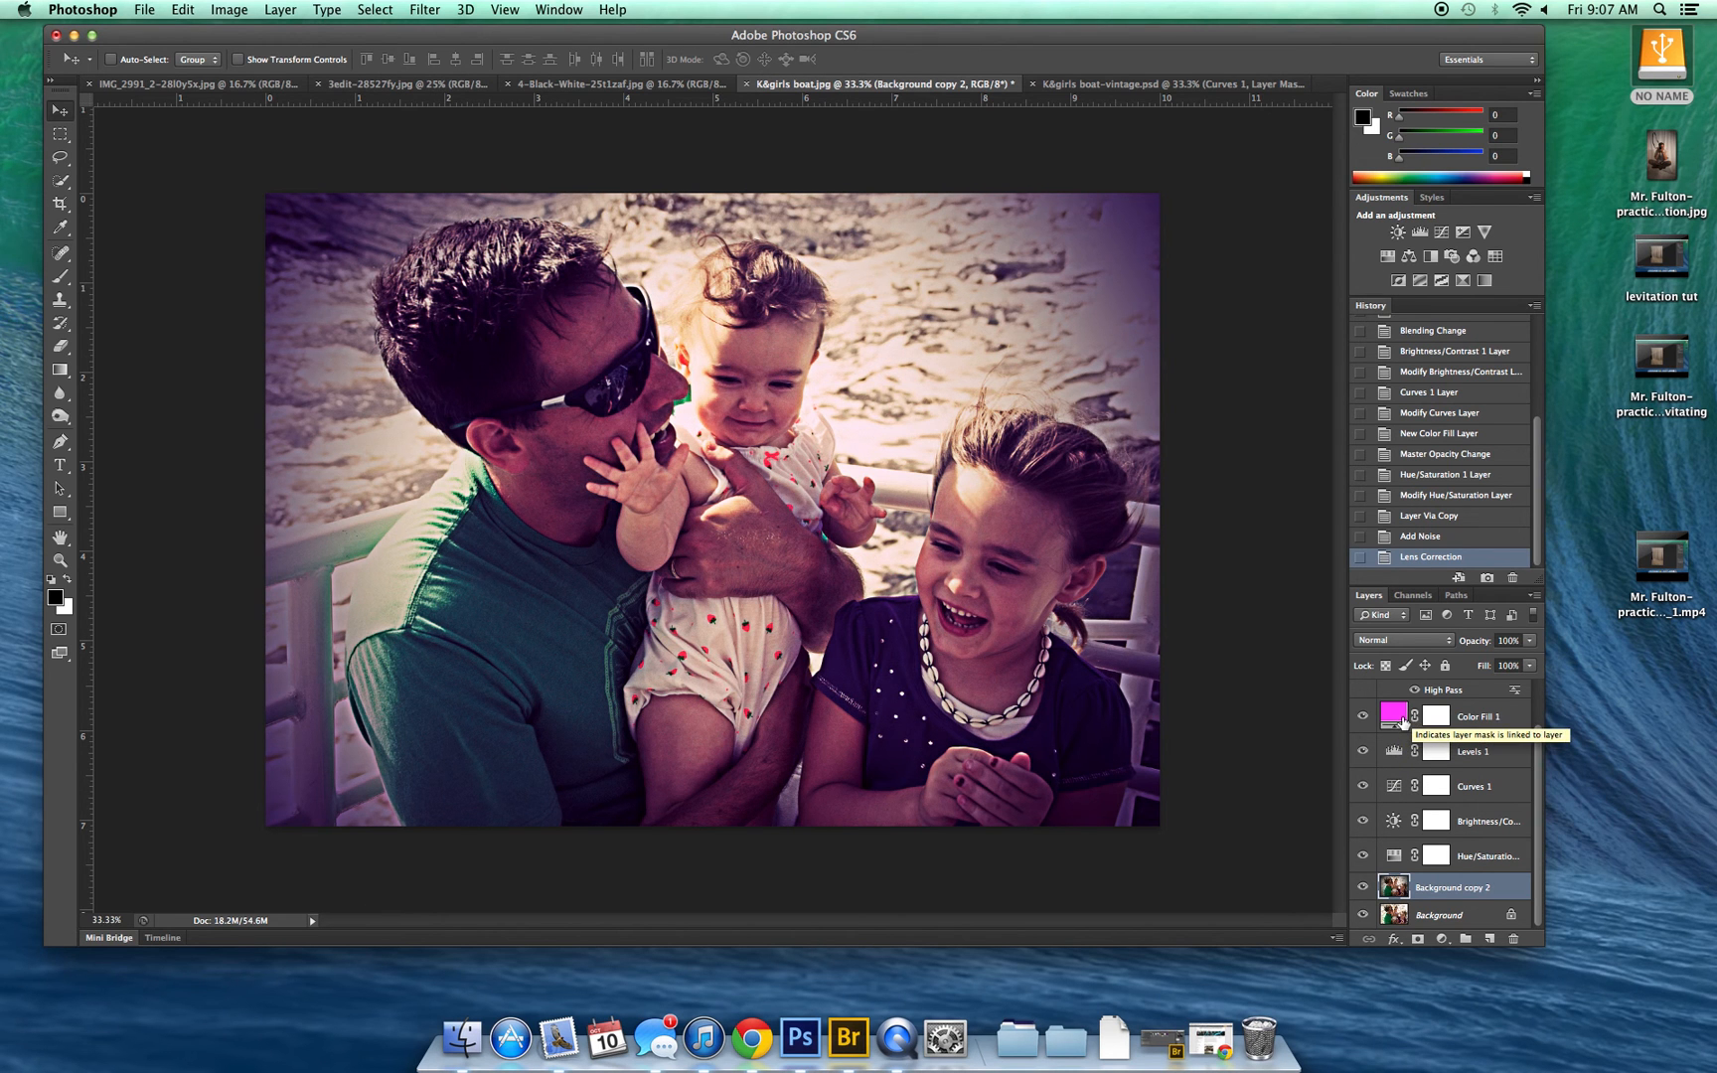
{"action": "left_click", "coordinate": [1398, 722]}
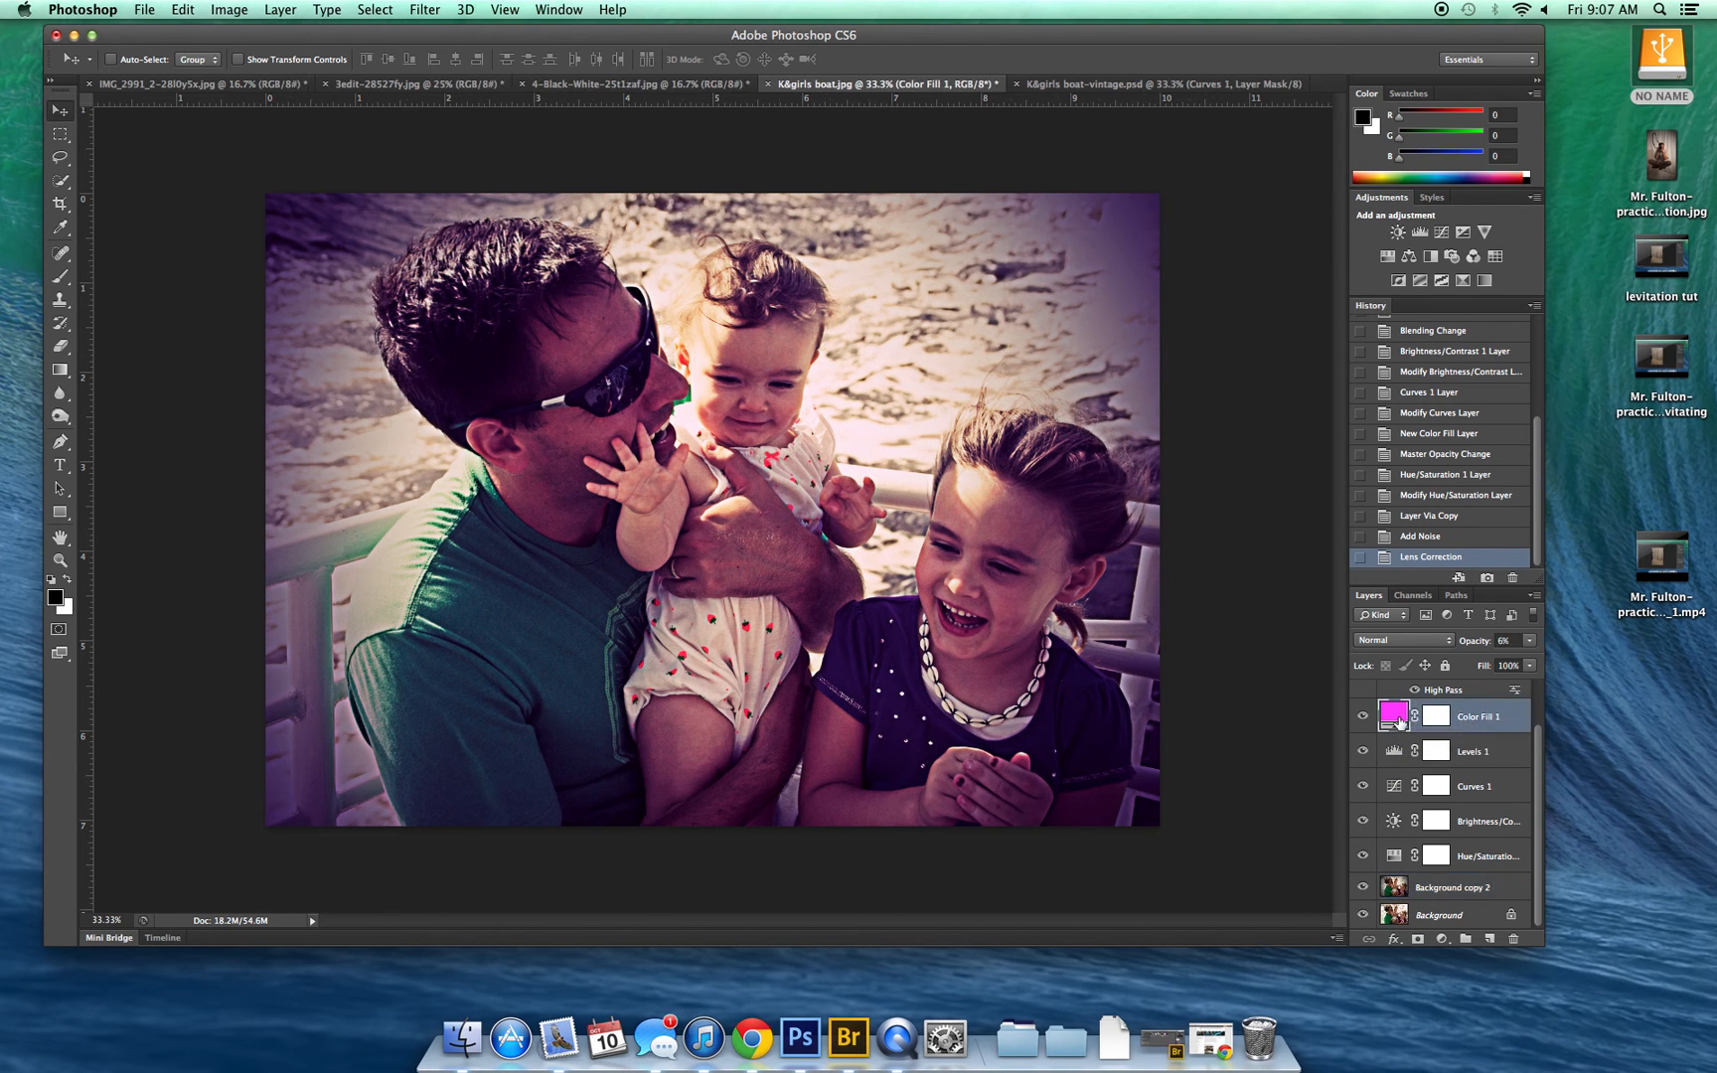
{"action": "left_click", "coordinate": [1529, 641]}
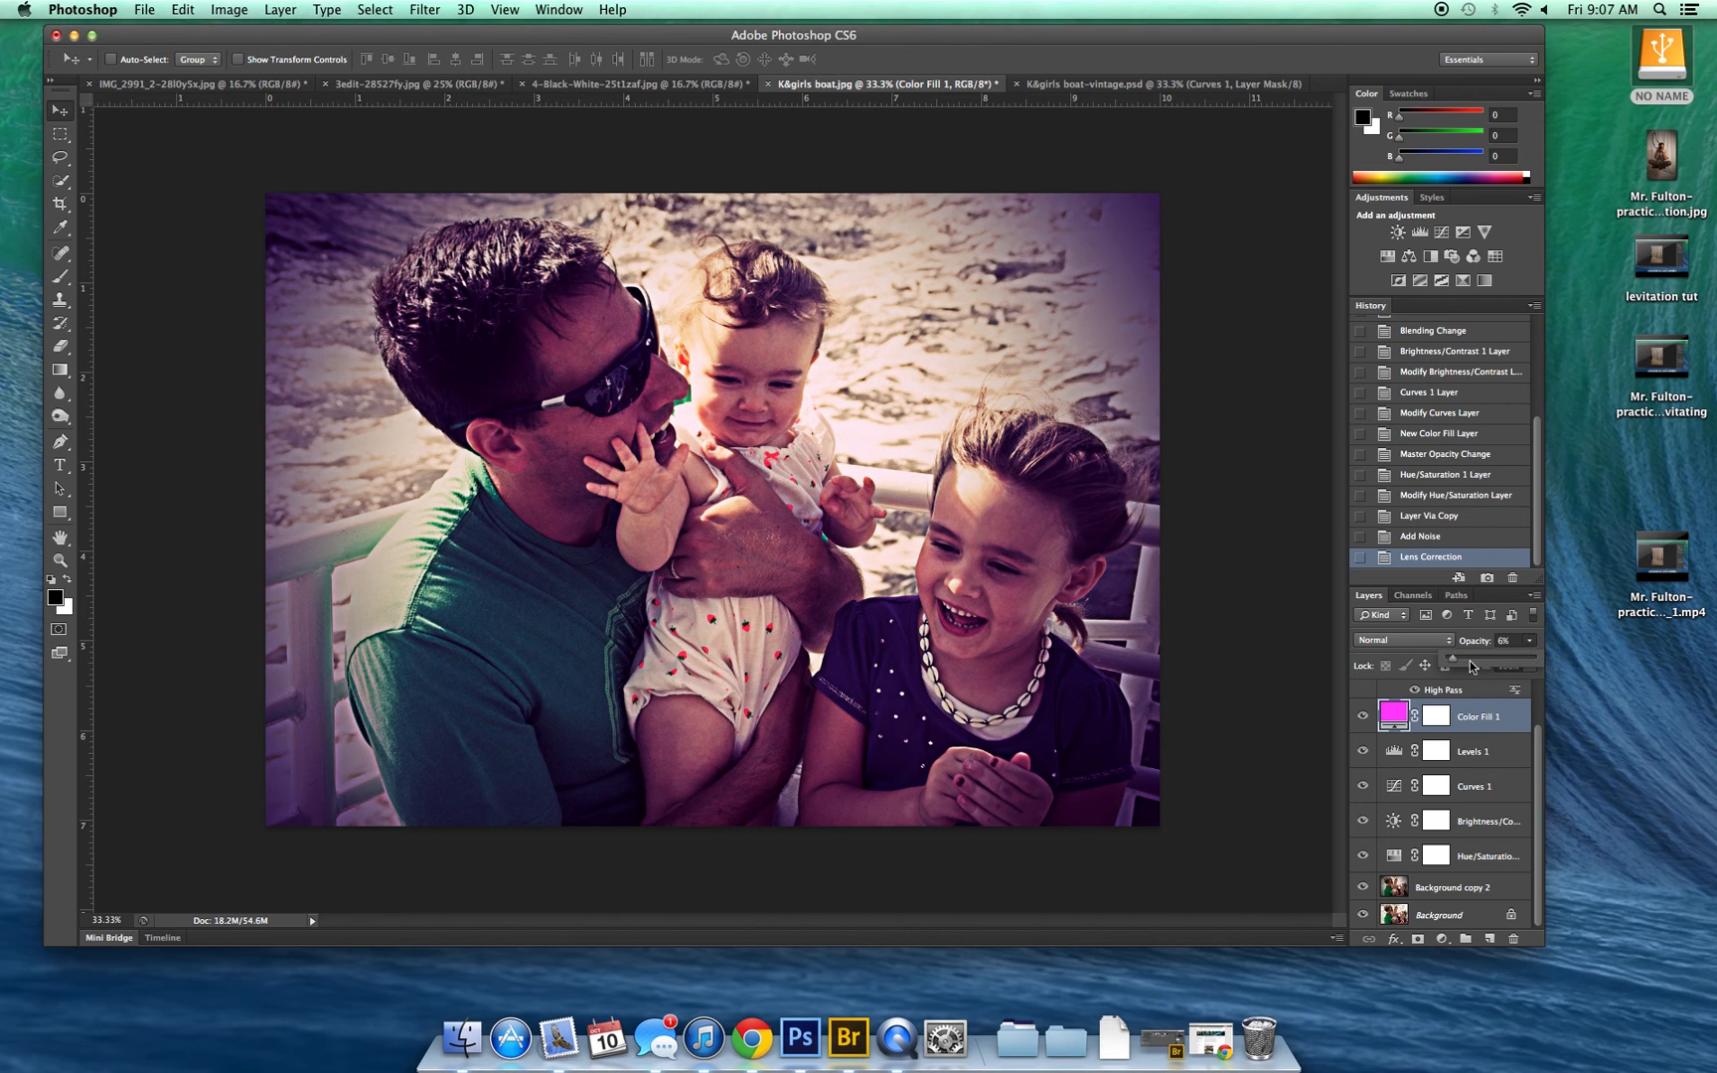
{"action": "mouse_move", "coordinate": [1451, 663]}
{"action": "left_mouse_down"}
{"action": "mouse_move", "coordinate": [1473, 663]}
{"action": "mouse_move", "coordinate": [1452, 664]}
{"action": "left_mouse_up"}
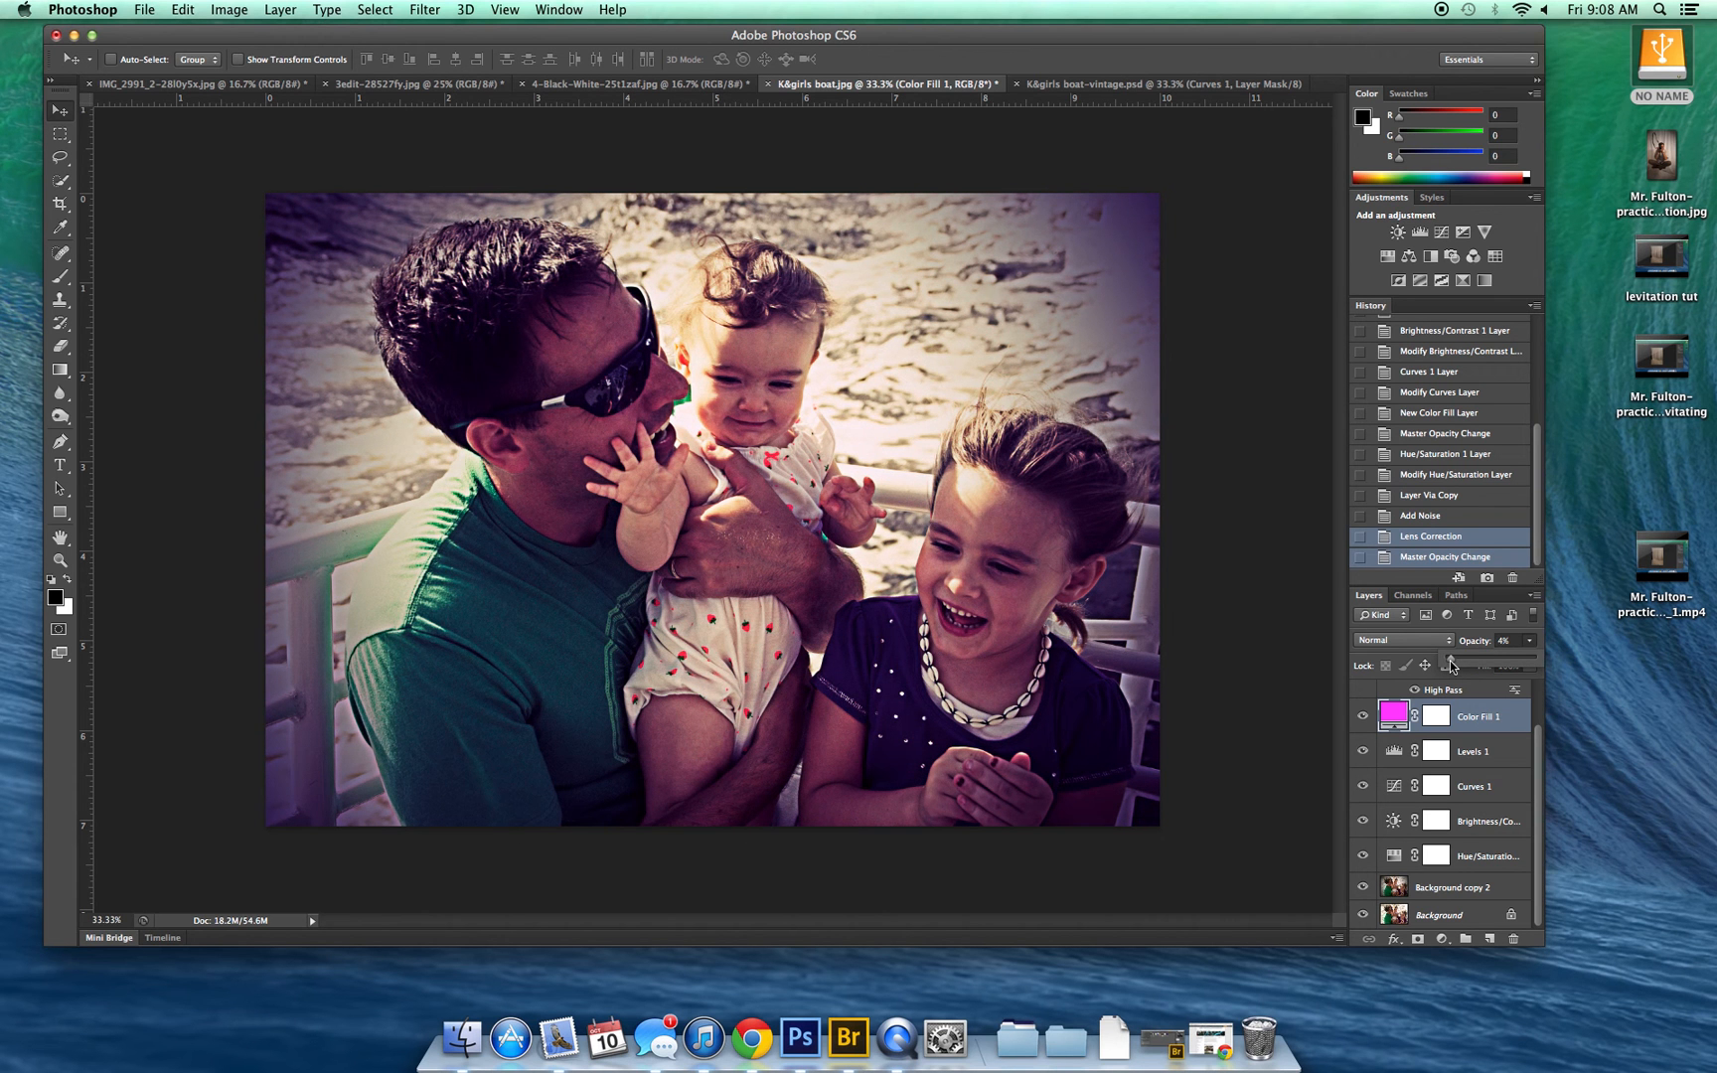
{"action": "left_click_drag", "start_coordinate": [1452, 666], "coordinate": [1454, 666]}
{"action": "left_click_drag", "start_coordinate": [1453, 665], "coordinate": [1451, 666]}
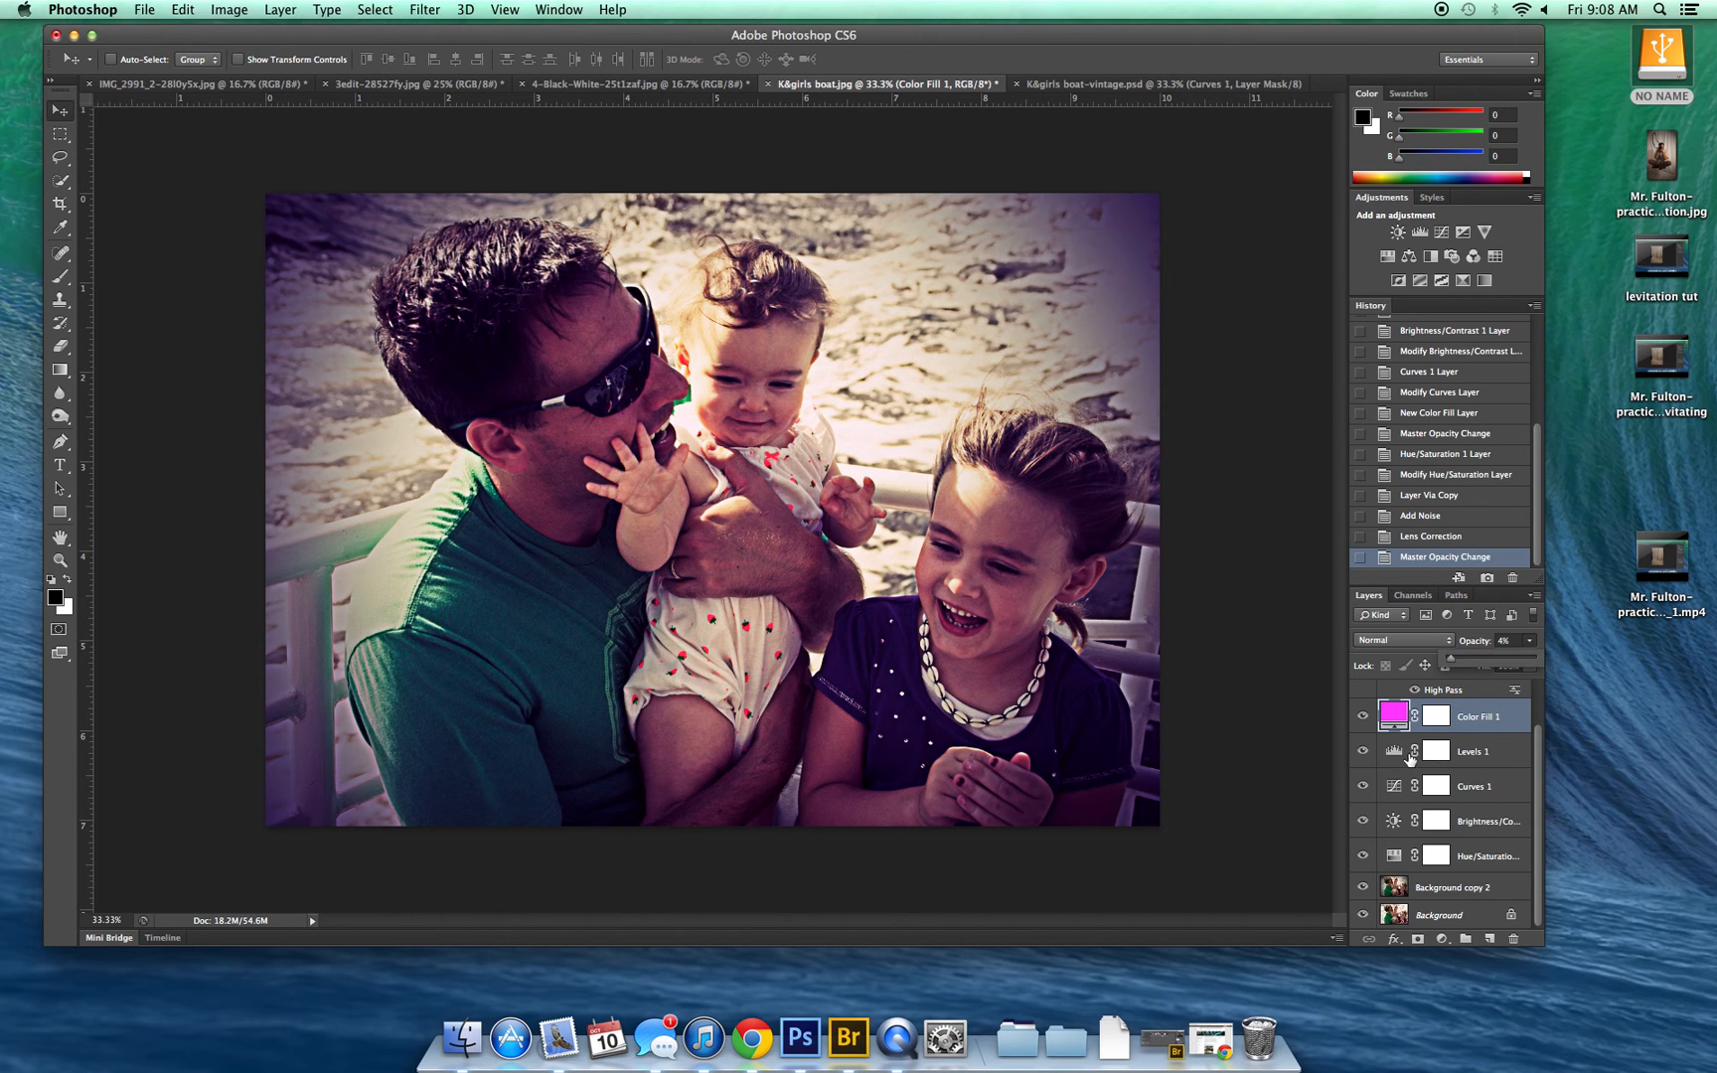
Reopen the Curves 1 adjustment and pull the shadow point of its Red channel curve slightly lower
{"action": "left_click", "coordinate": [1392, 767]}
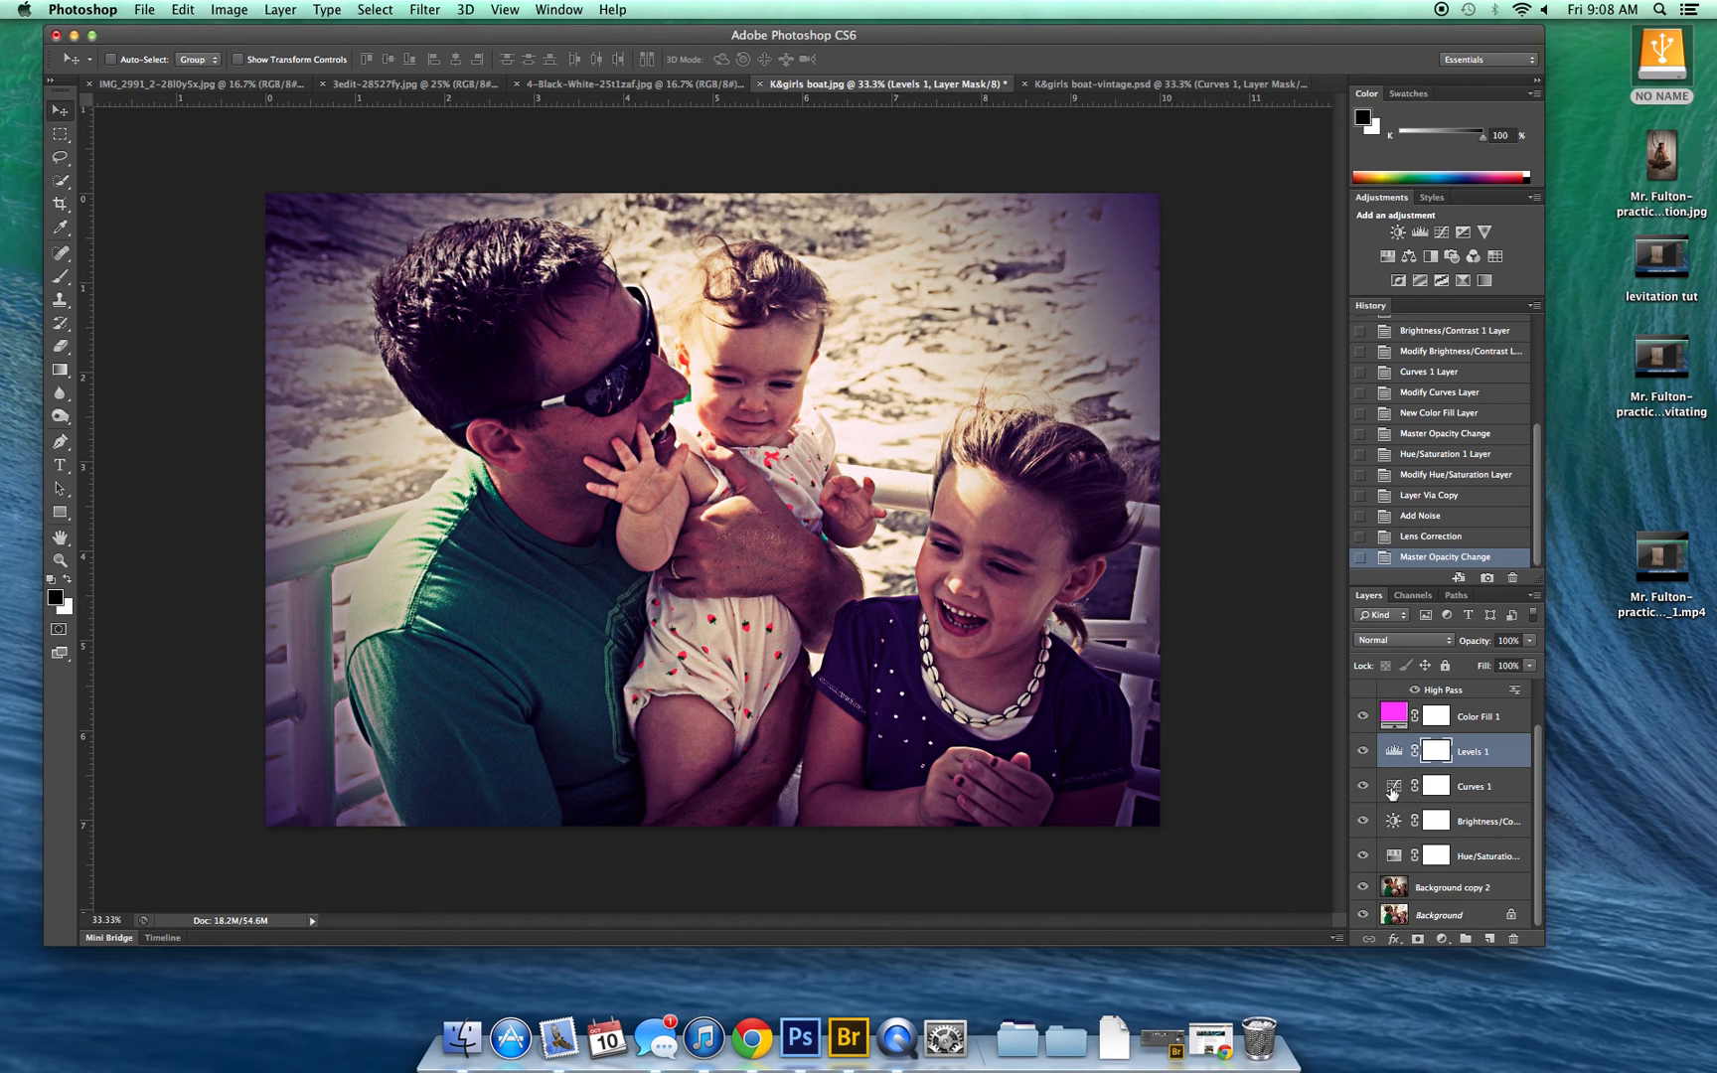
{"action": "left_click", "coordinate": [1393, 788]}
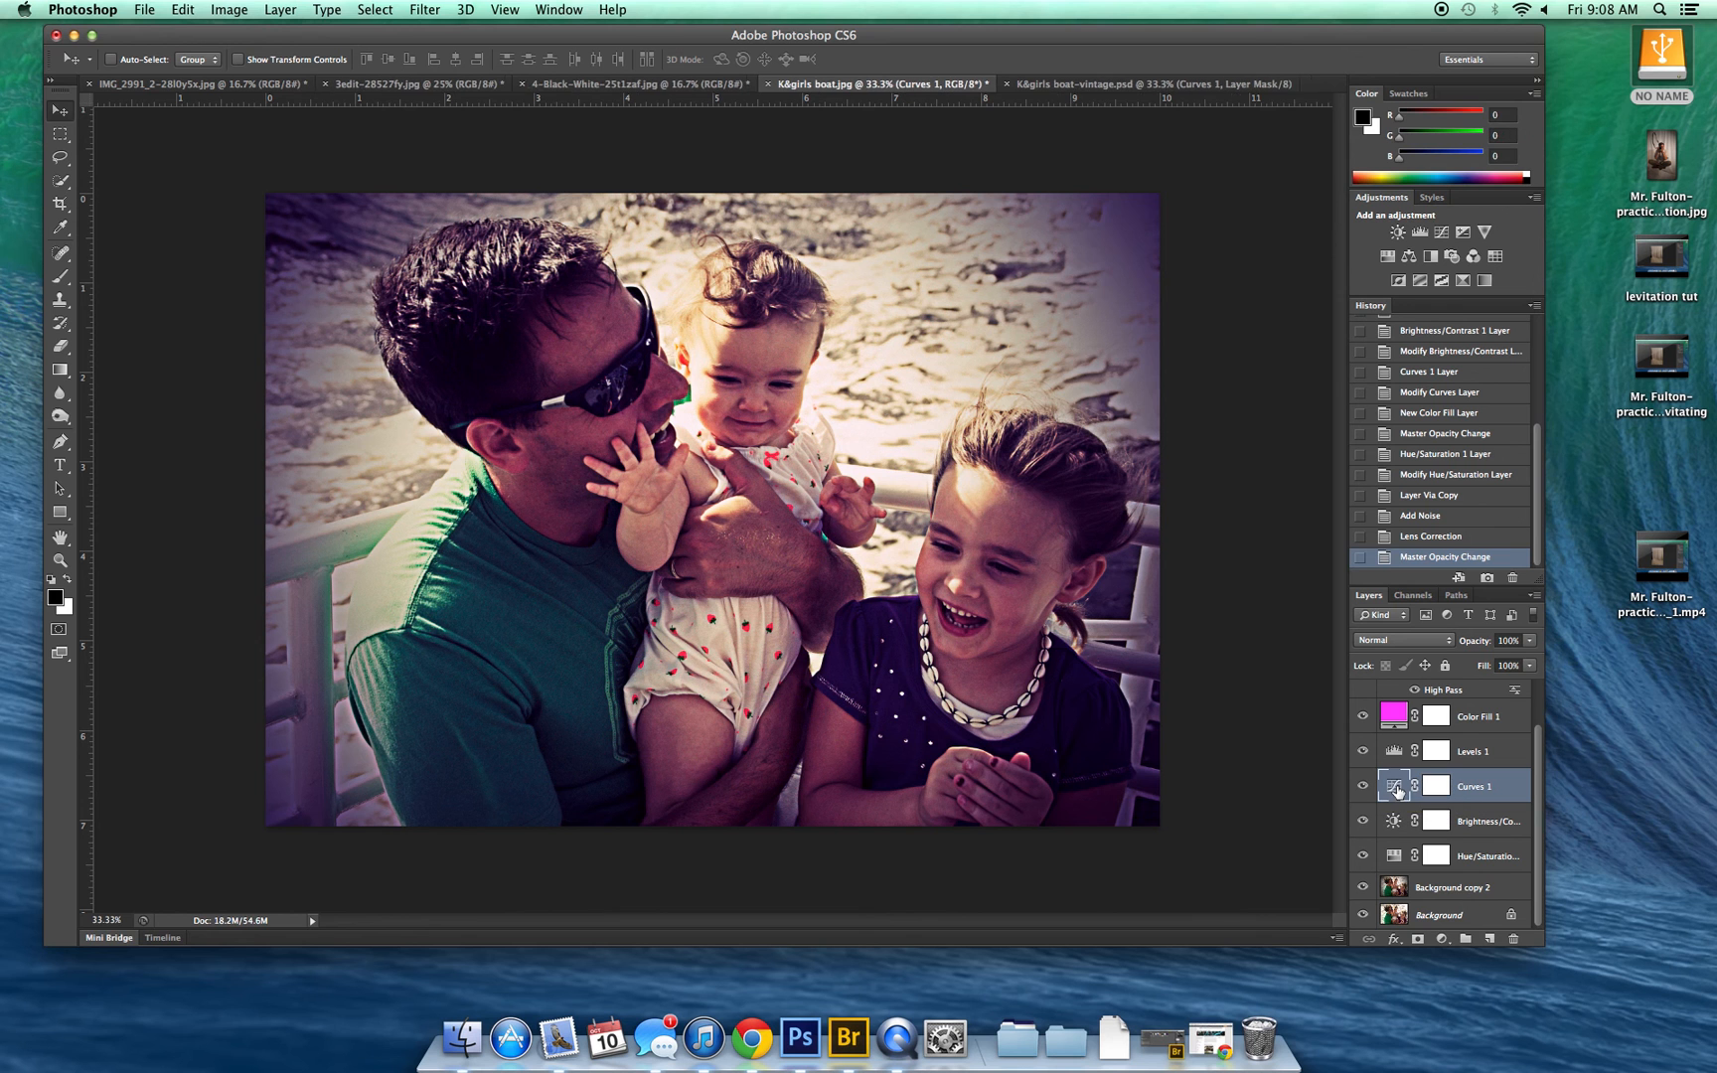
{"action": "double_click", "coordinate": [1394, 788]}
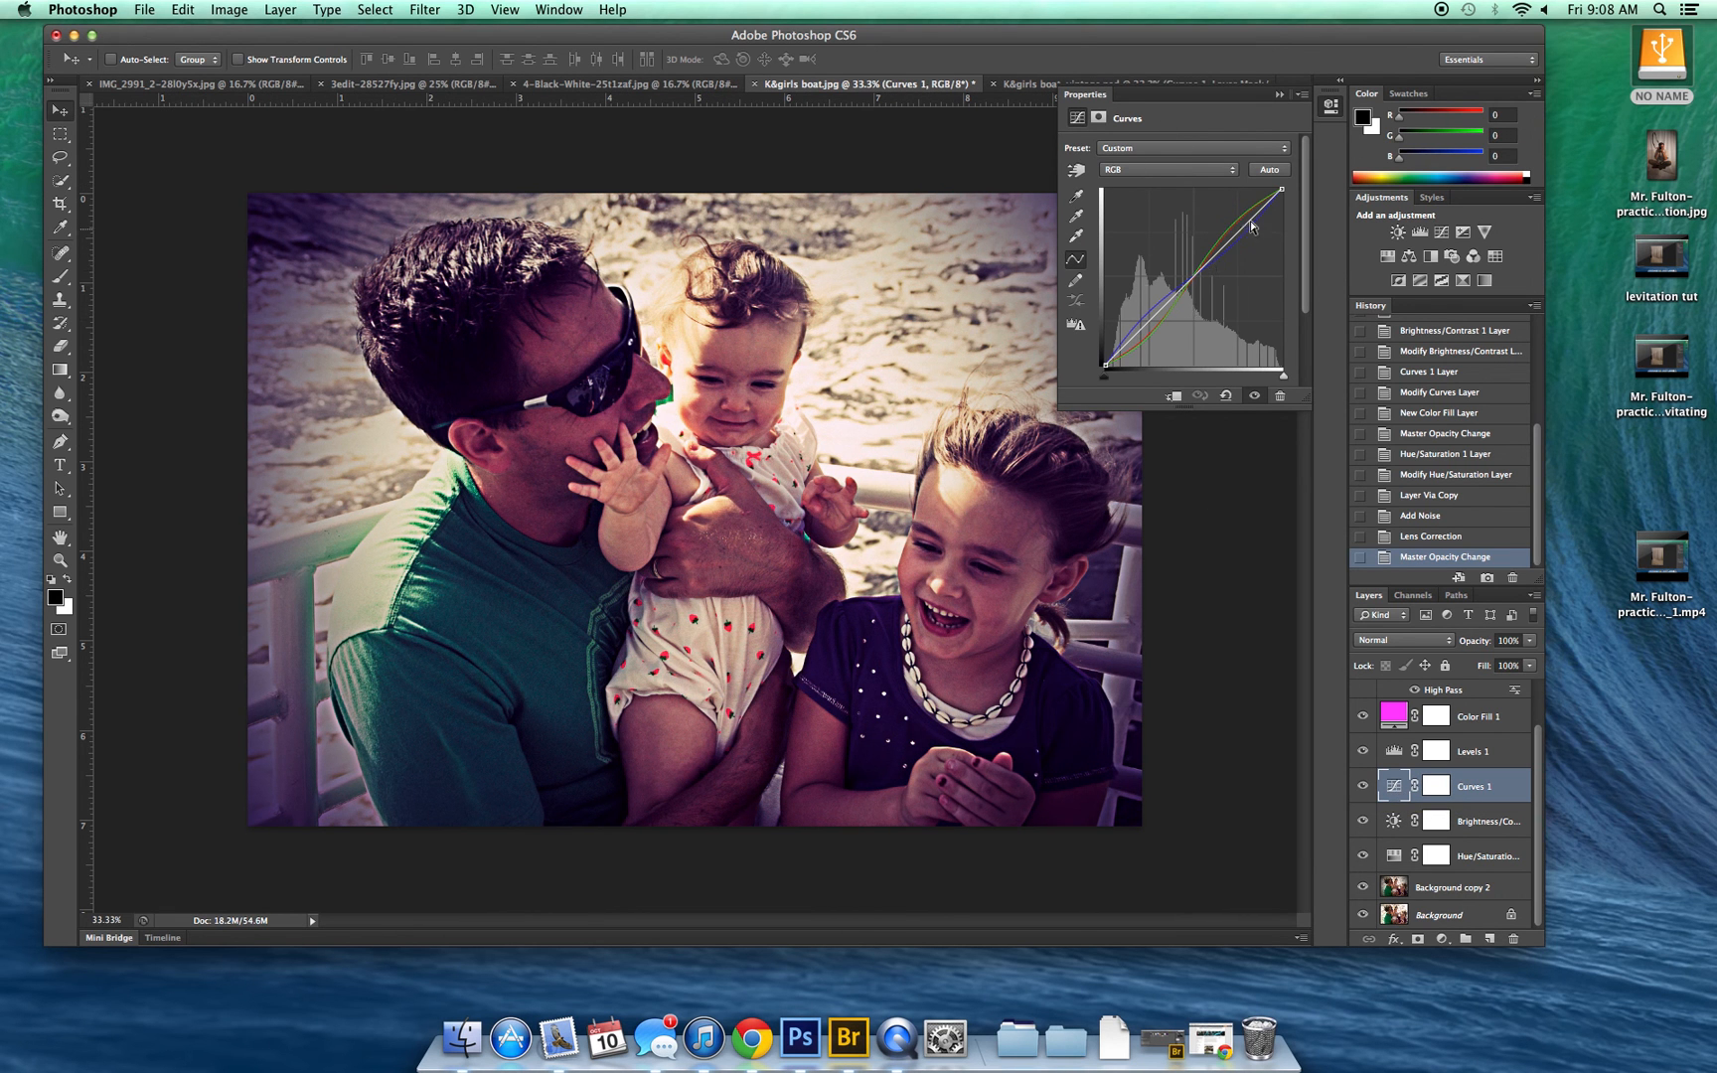
{"action": "left_click", "coordinate": [1157, 172]}
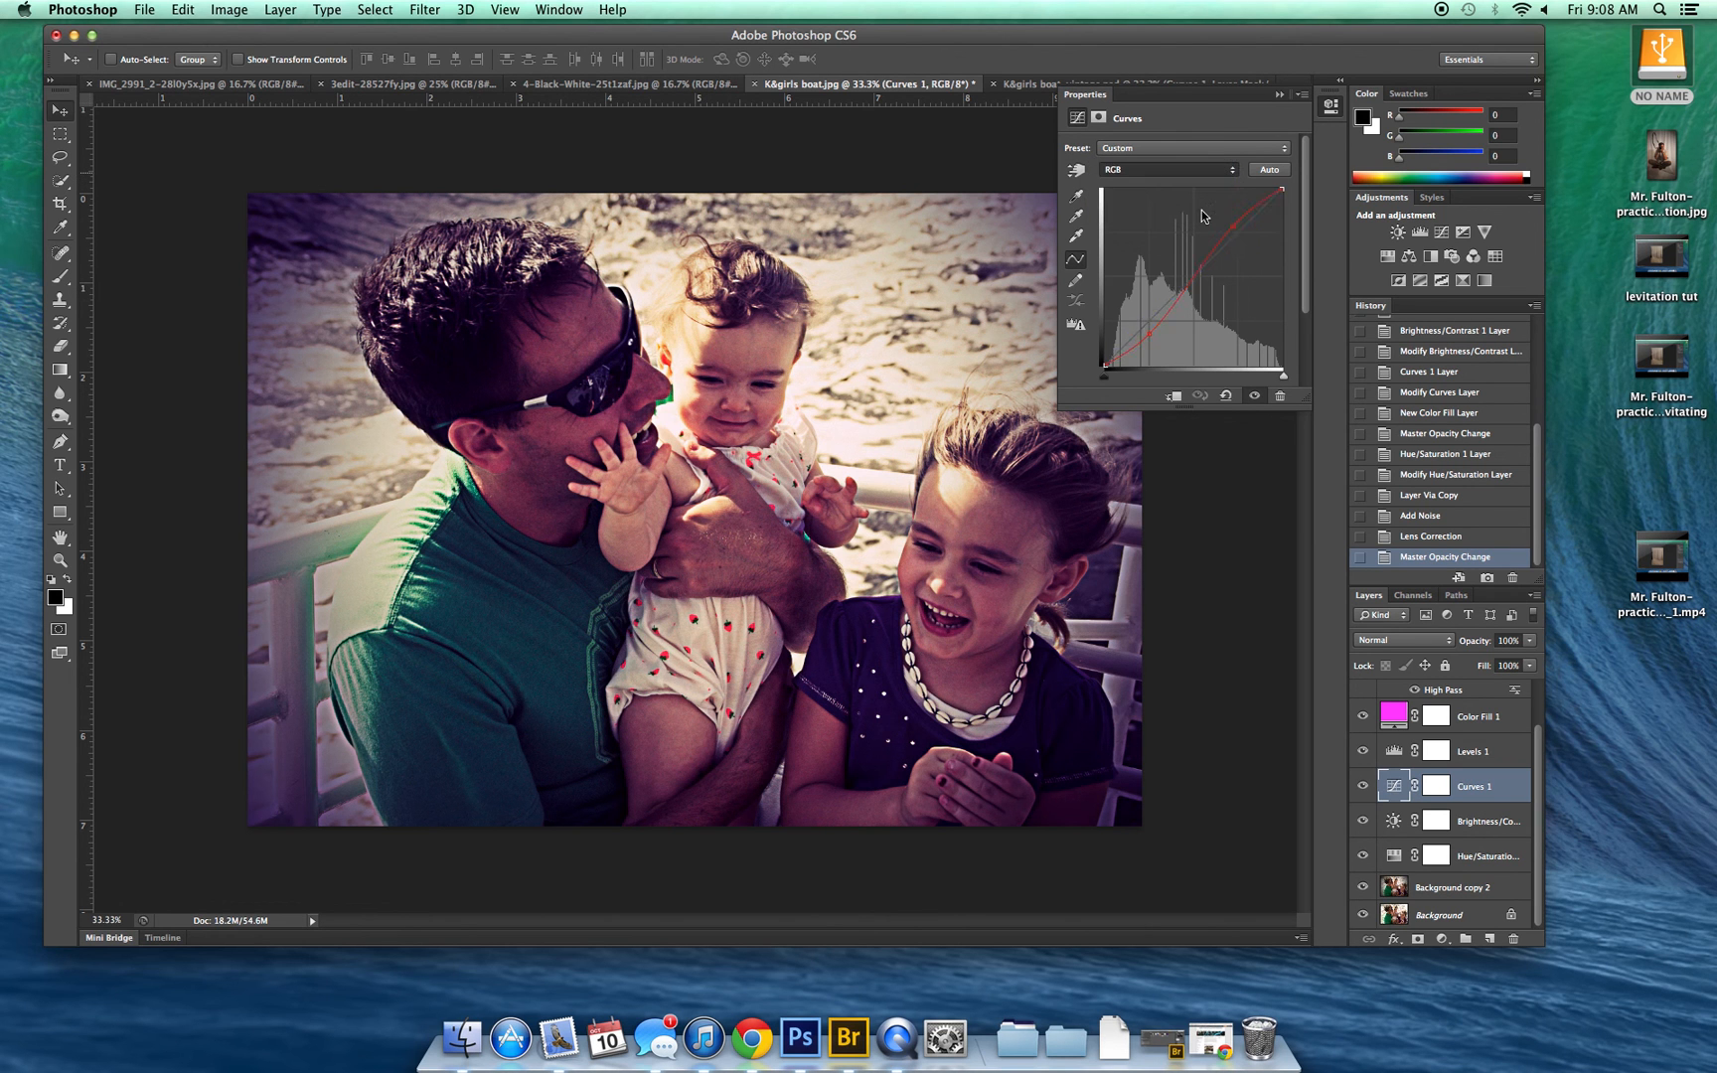
{"action": "key", "text": "alt+3"}
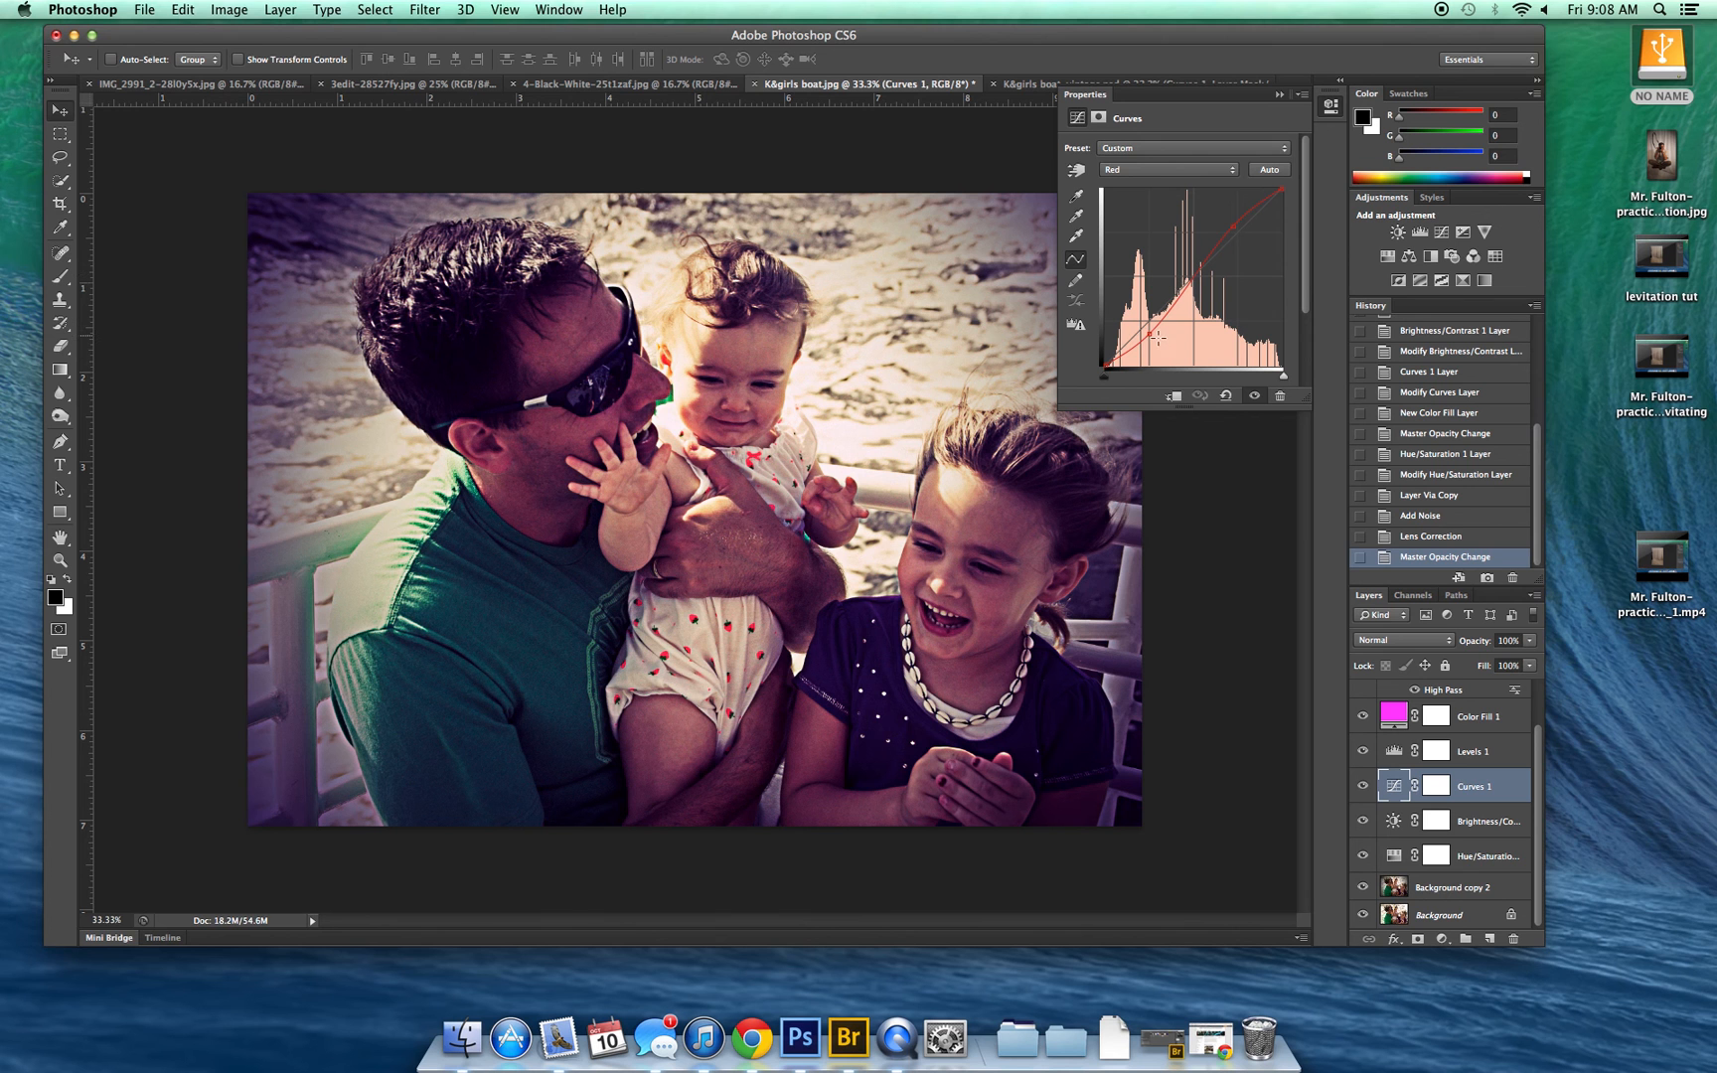
{"action": "left_click_drag", "start_coordinate": [1149, 333], "coordinate": [1147, 343]}
Examine the Green and Blue channel curves of Curves 1, and close the adjustment's properties
{"action": "left_click", "coordinate": [1152, 171]}
{"action": "left_click", "coordinate": [1150, 180]}
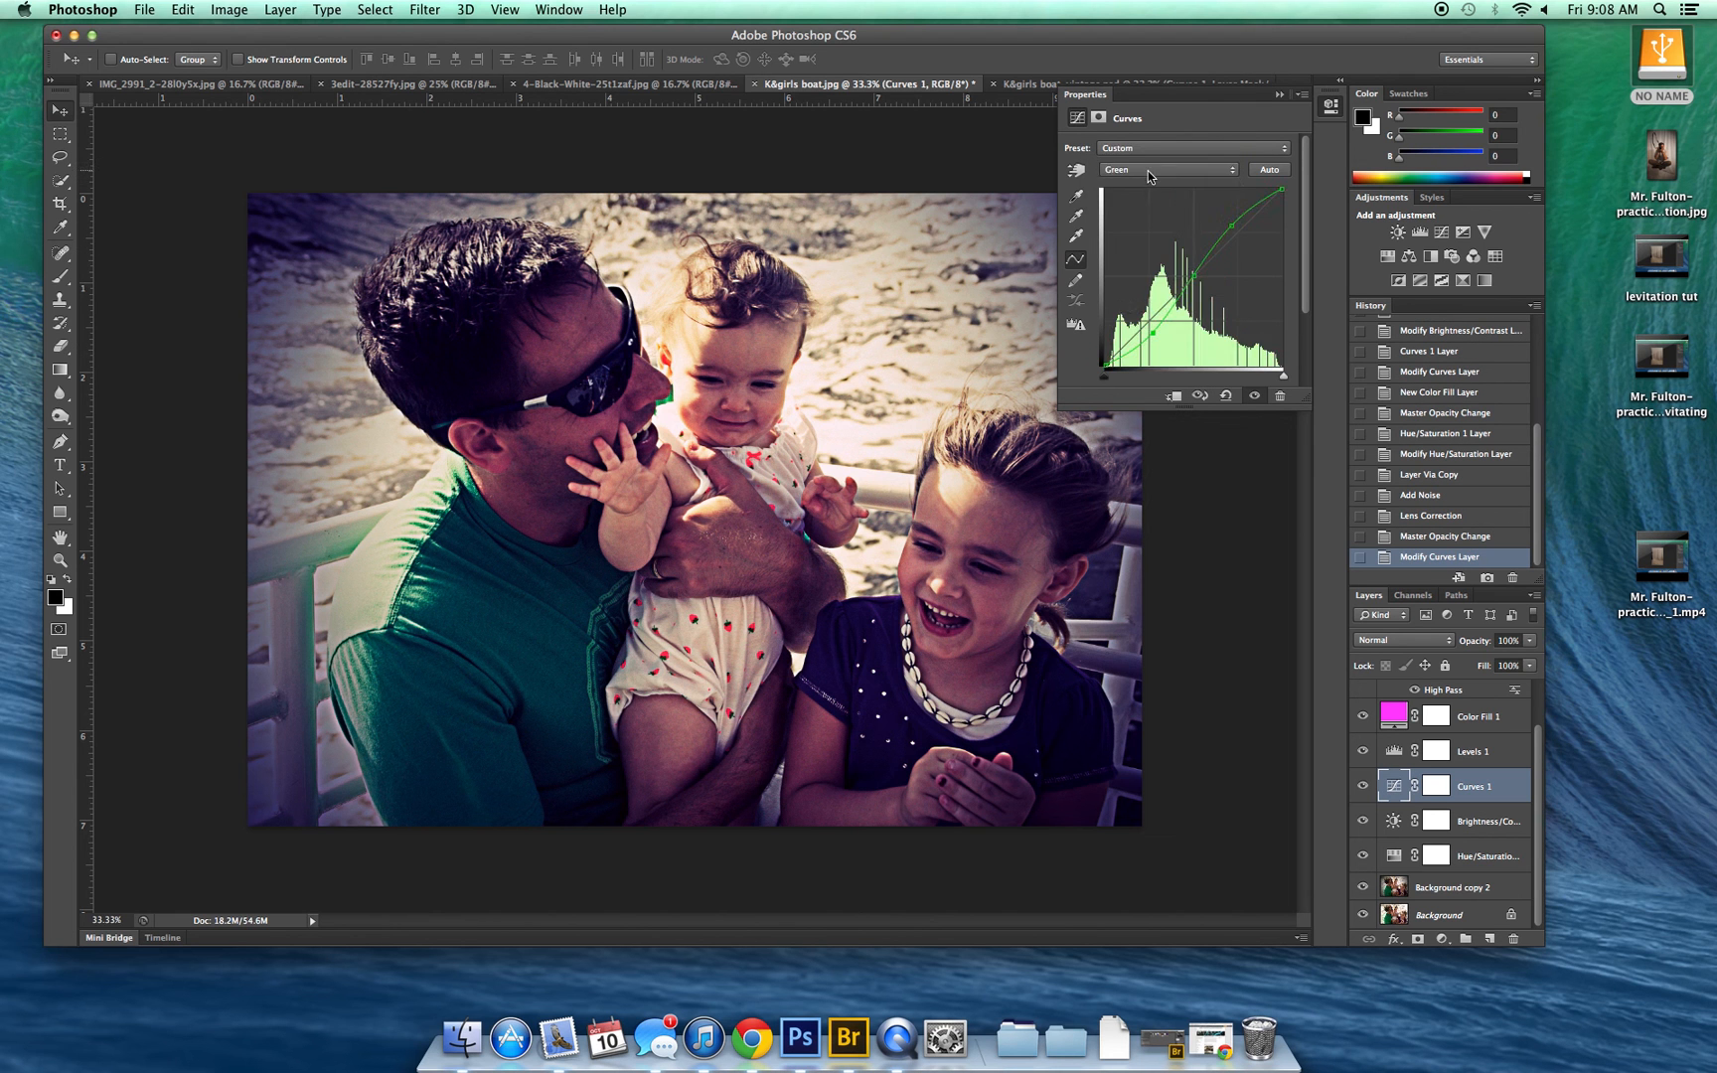
{"action": "left_click", "coordinate": [1150, 180]}
{"action": "left_click", "coordinate": [1150, 180]}
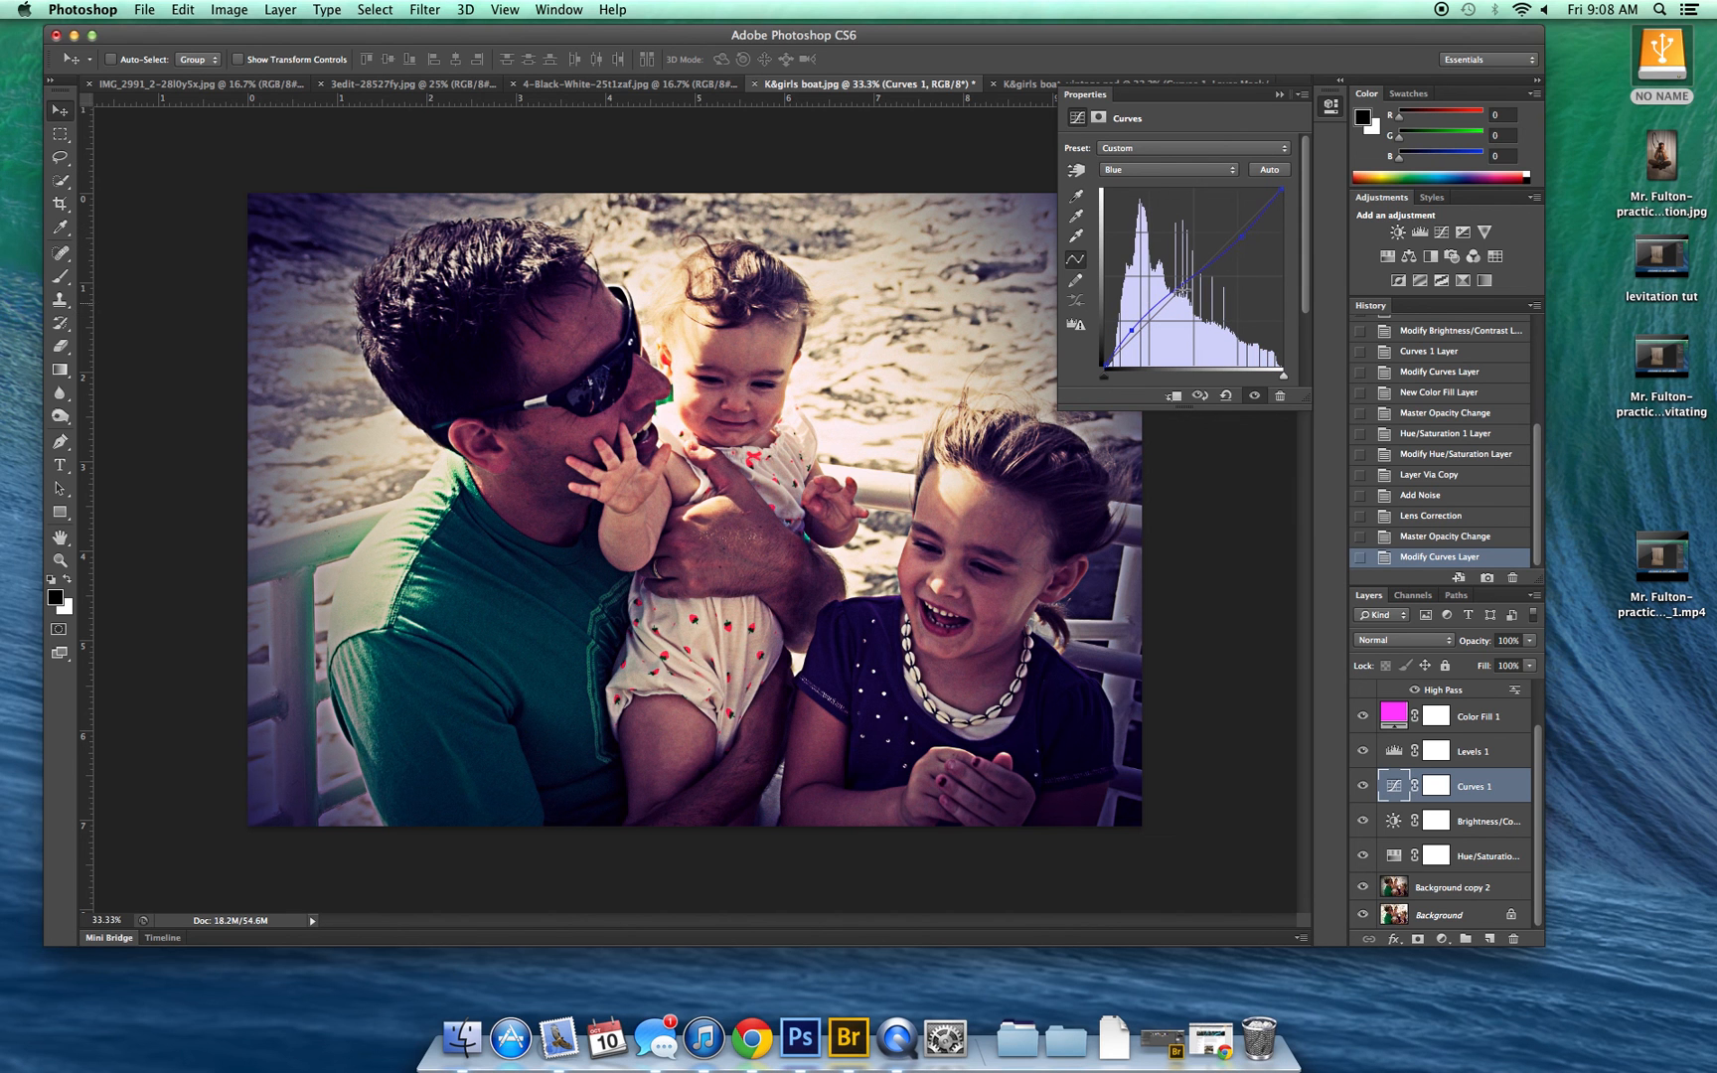
{"action": "left_click", "coordinate": [1303, 93]}
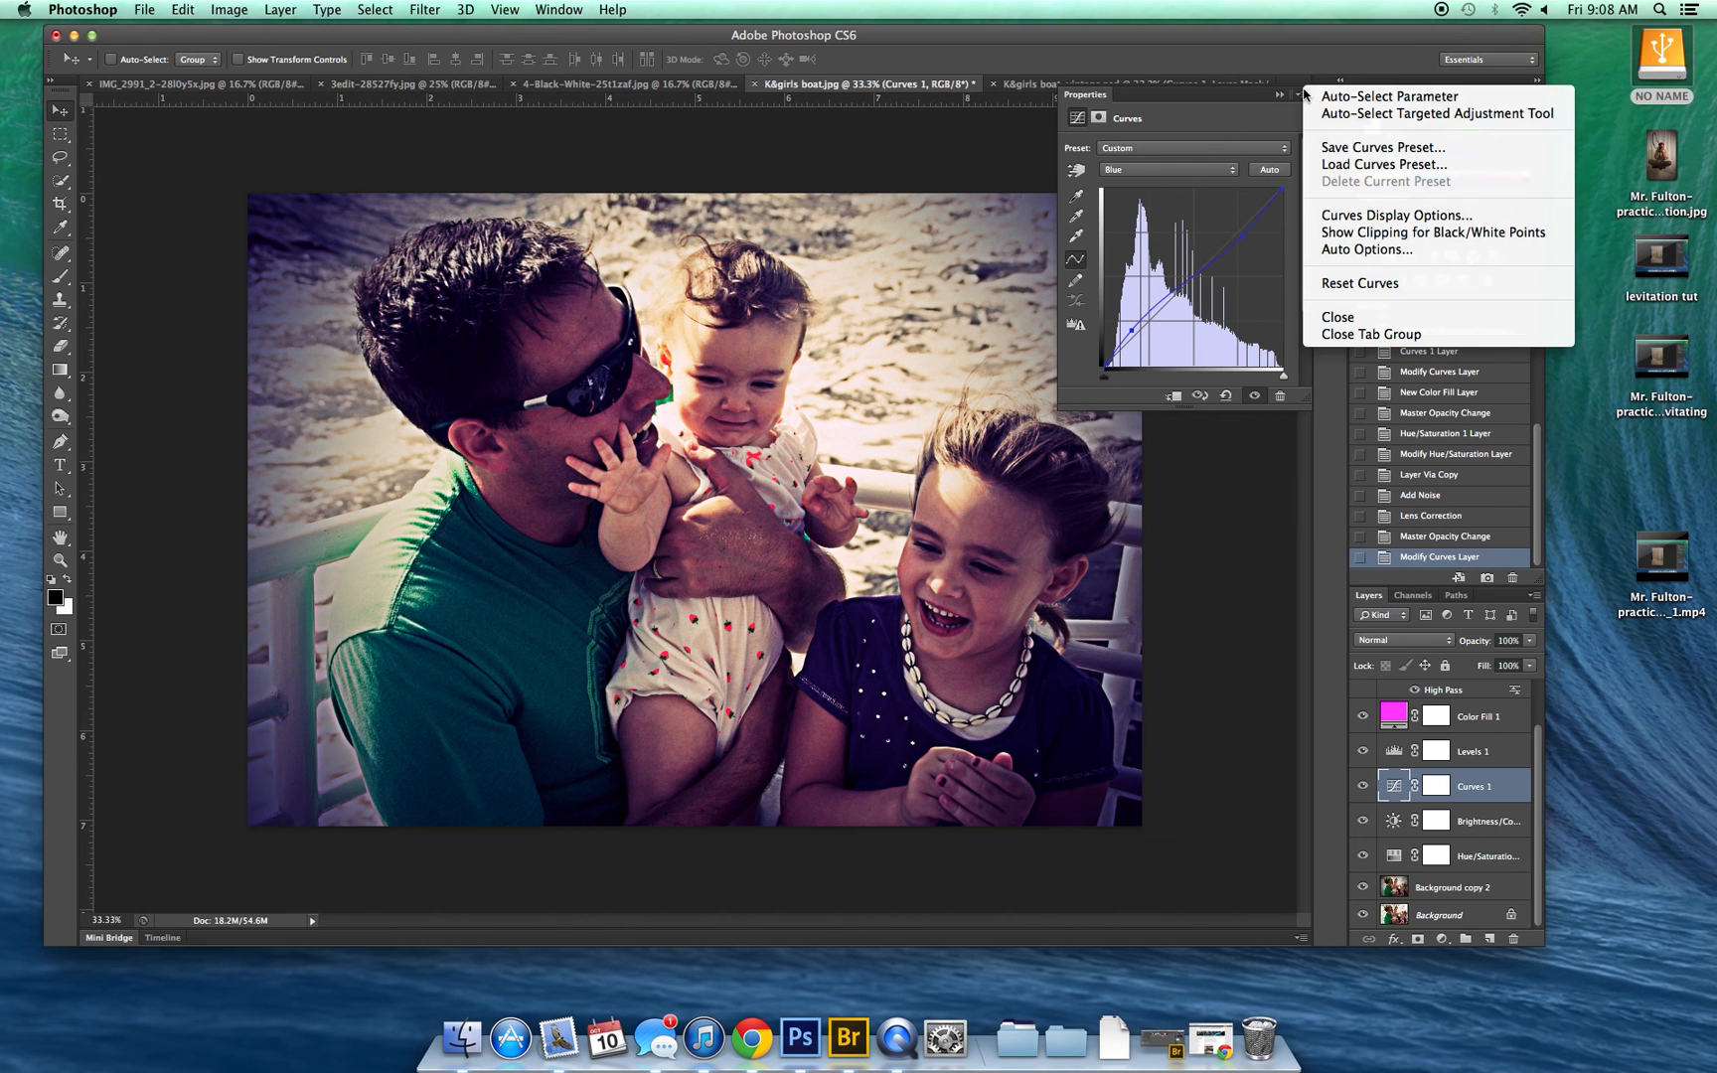
{"action": "left_click", "coordinate": [1361, 334]}
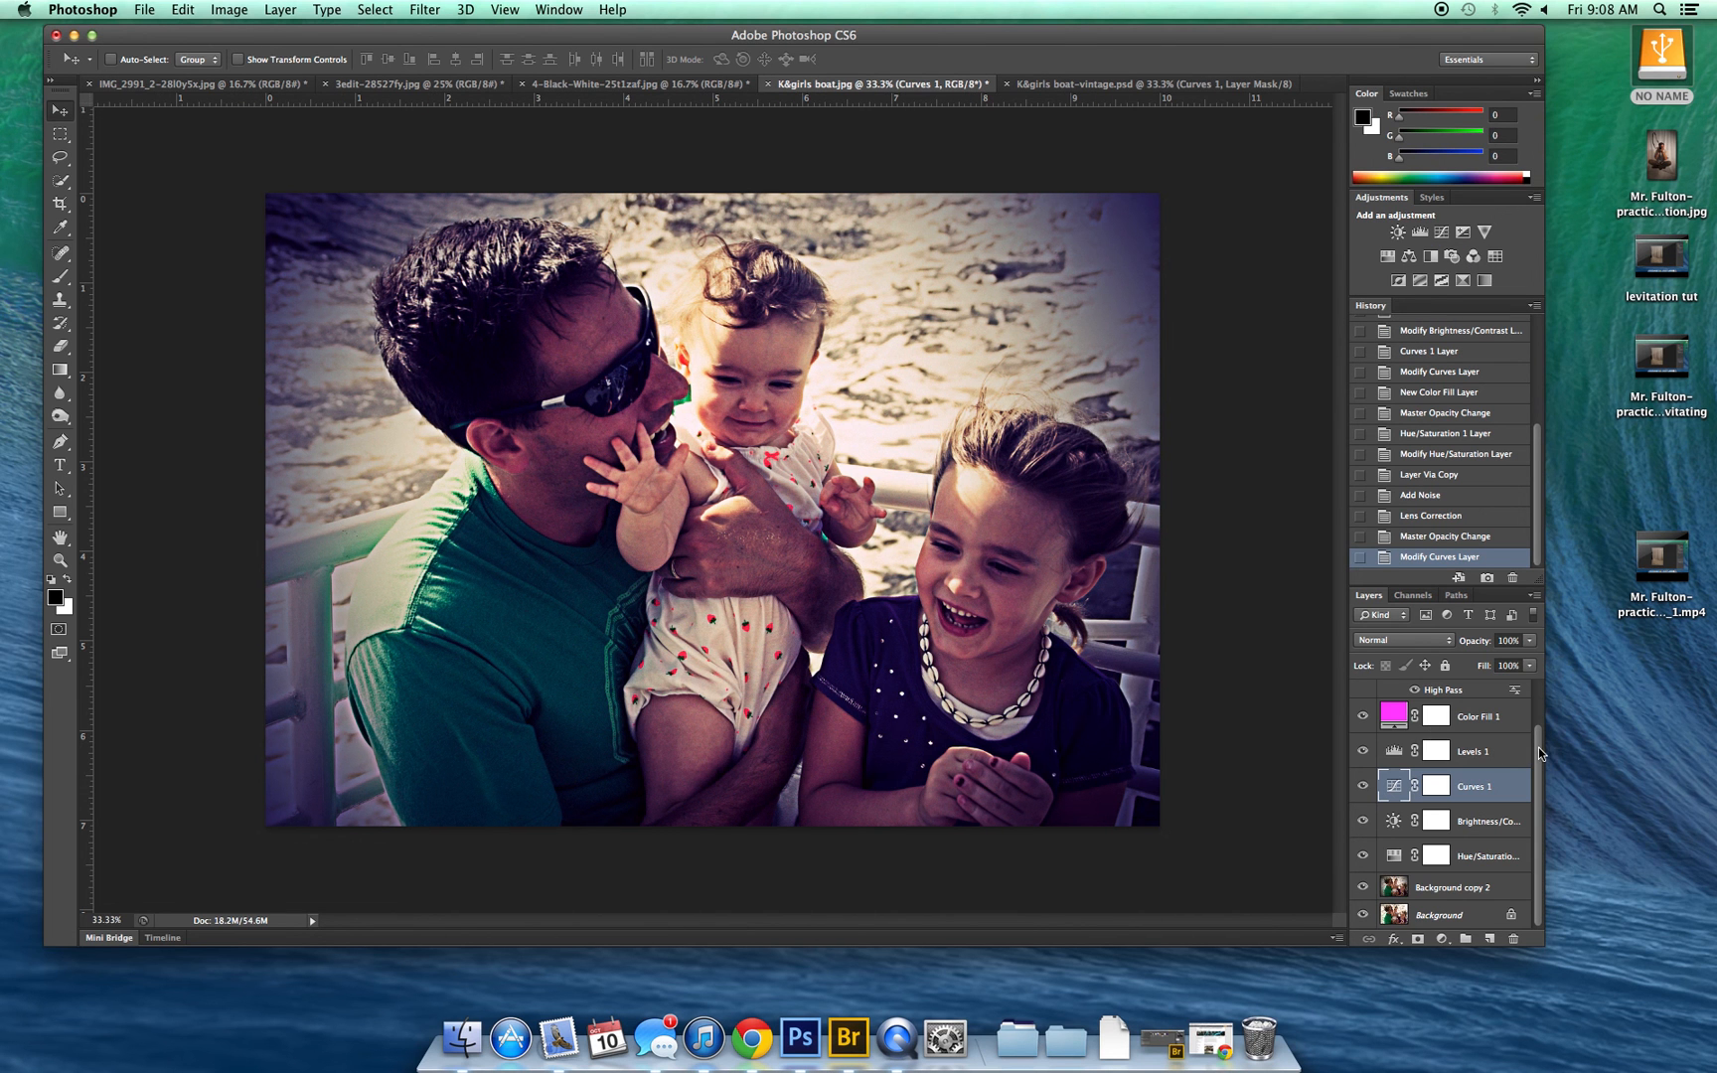
{"action": "left_click_drag", "start_coordinate": [1540, 720], "coordinate": [1540, 689]}
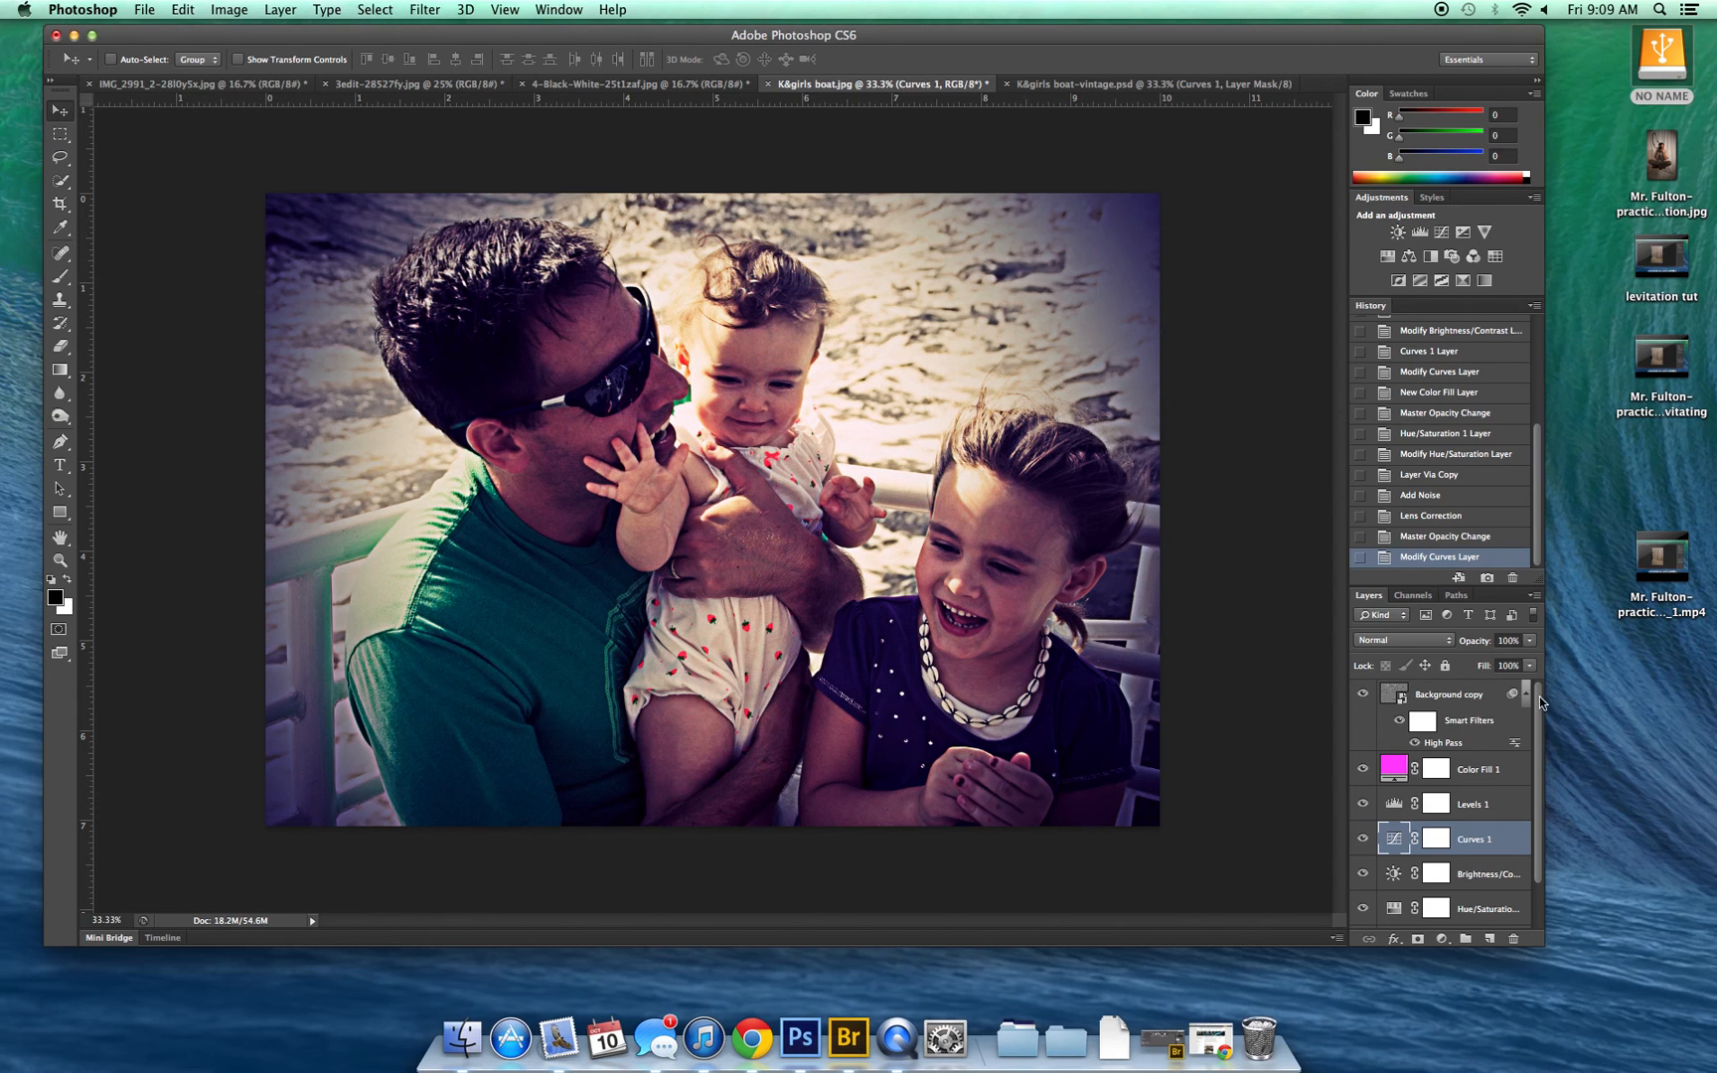
{"action": "mouse_move", "coordinate": [1540, 702]}
{"action": "left_mouse_down"}
{"action": "mouse_move", "coordinate": [1538, 769]}
{"action": "mouse_move", "coordinate": [1538, 690]}
{"action": "left_mouse_up"}
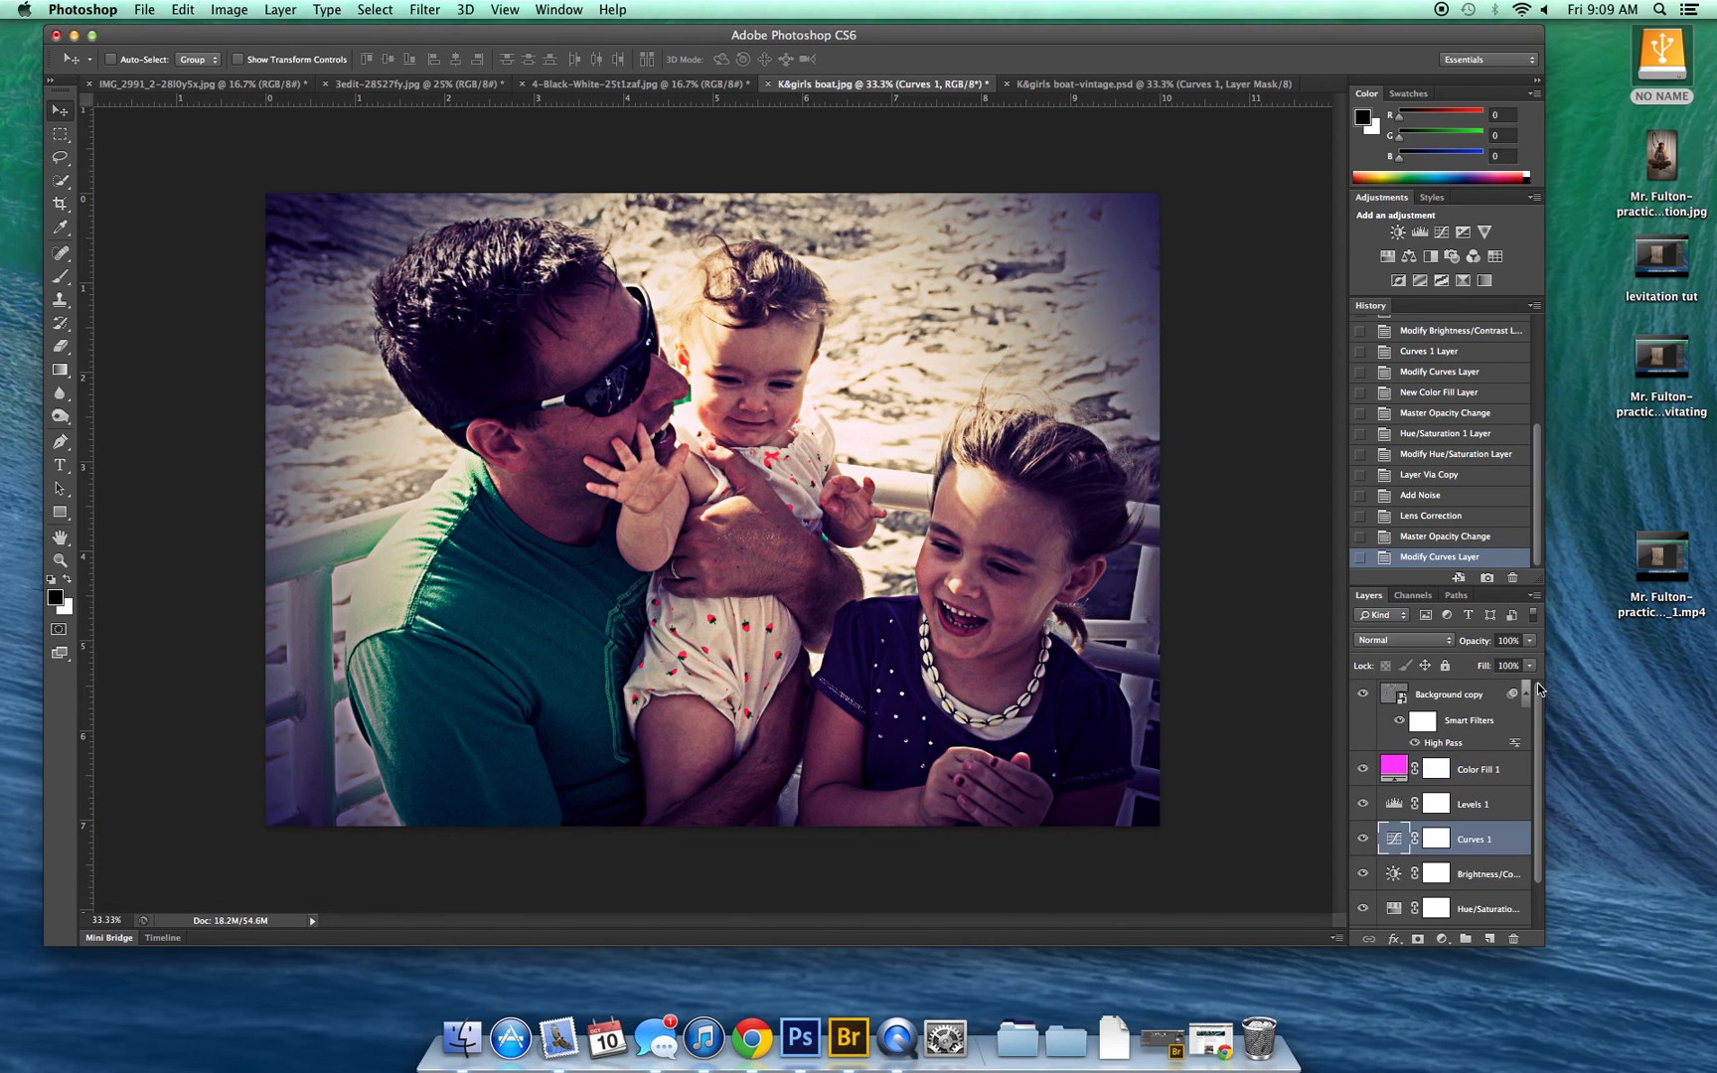